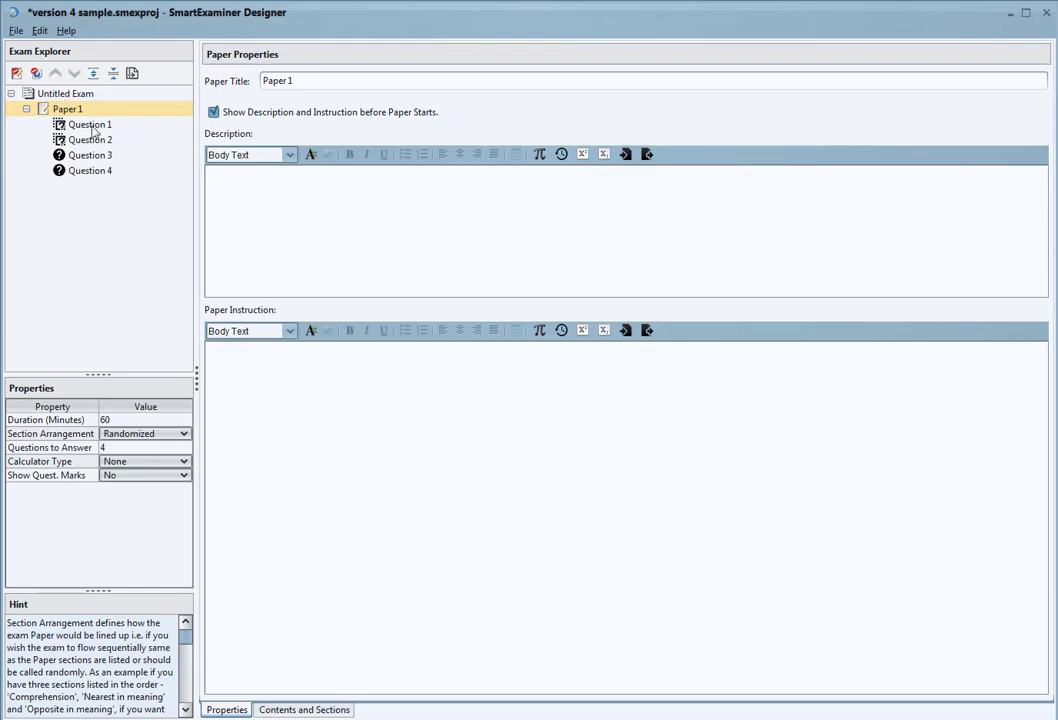
# - Open a drawing canvas for the Instruction field of Question 4 and enlarge its window to nearly fill the screen
pyautogui.click(89, 170)
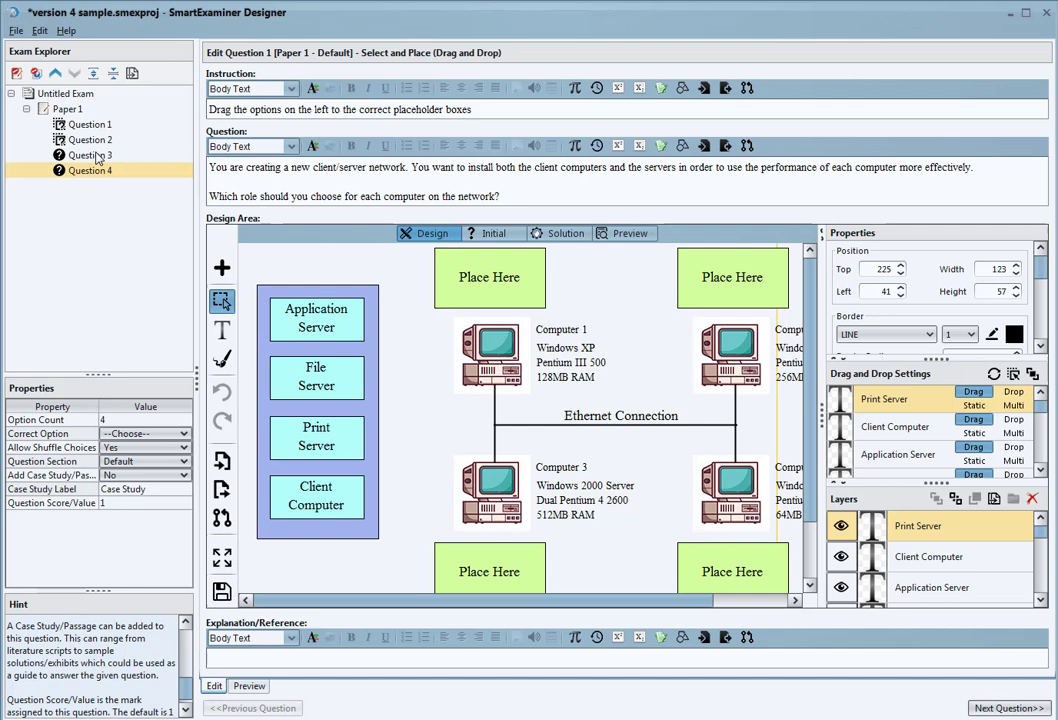
pyautogui.click(97, 157)
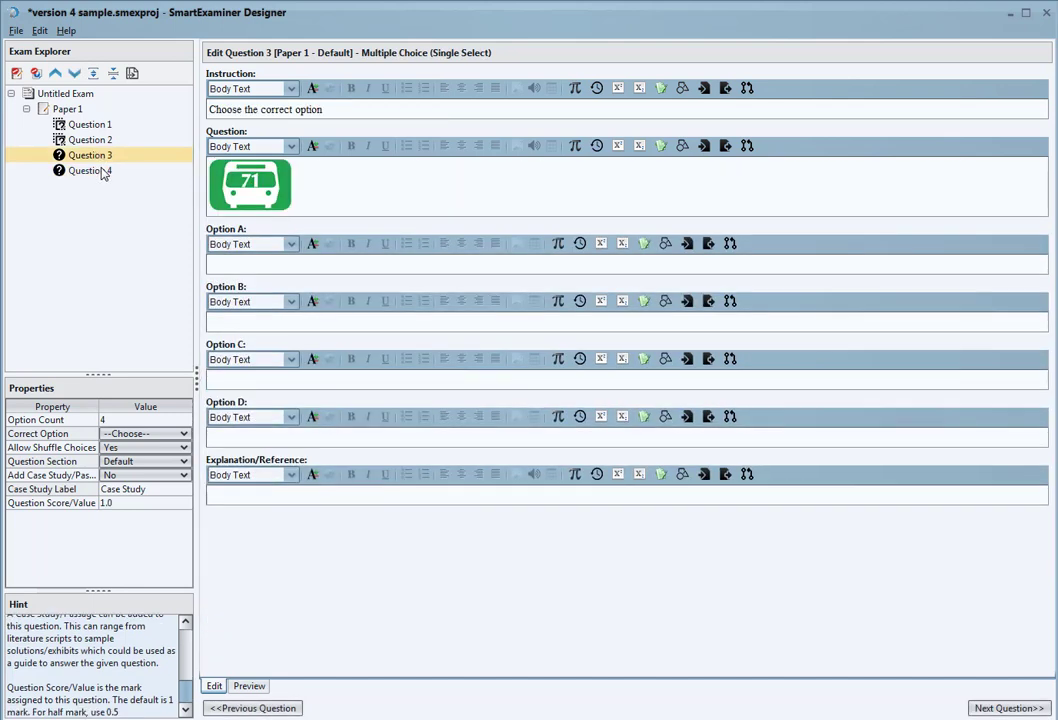
pyautogui.click(92, 171)
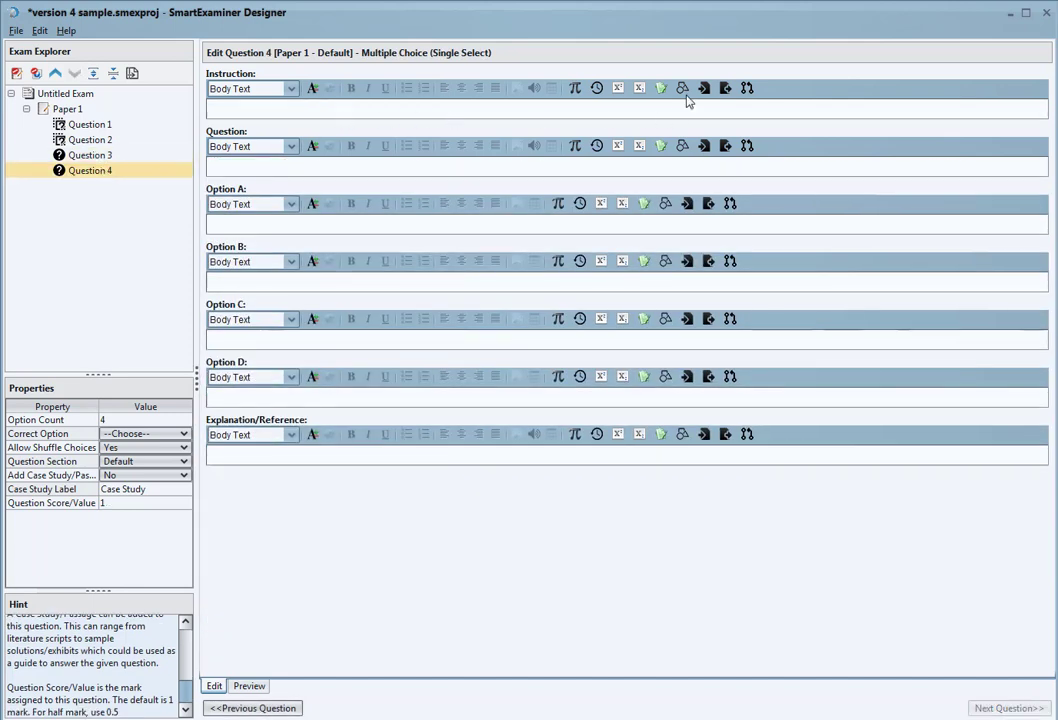
pyautogui.click(404, 112)
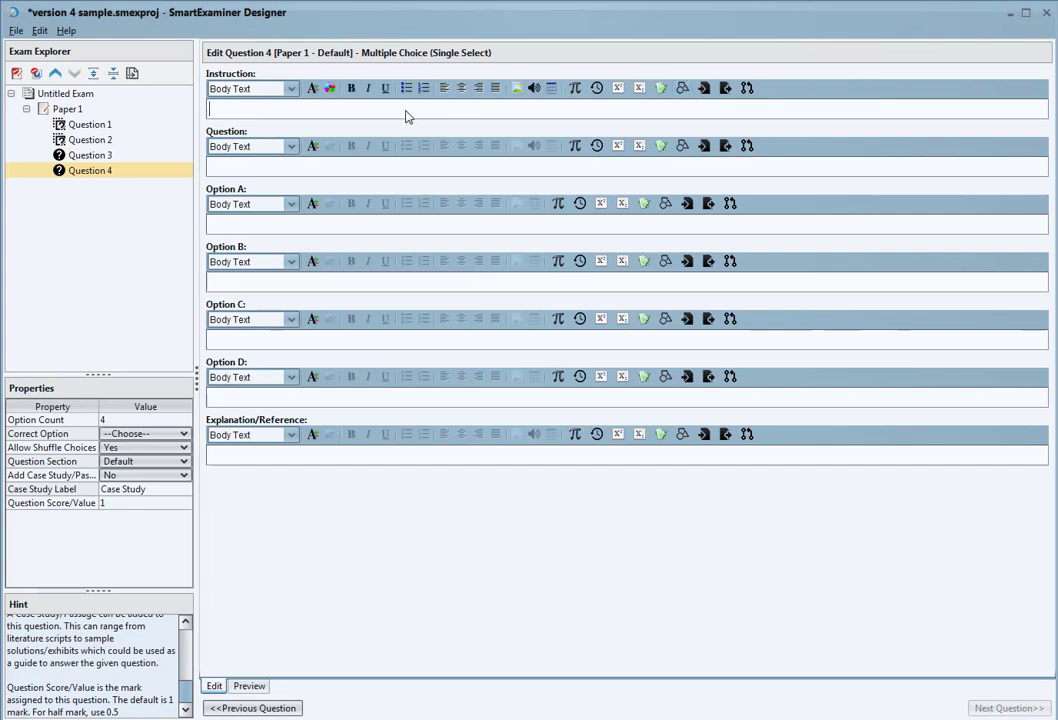
pyautogui.click(682, 88)
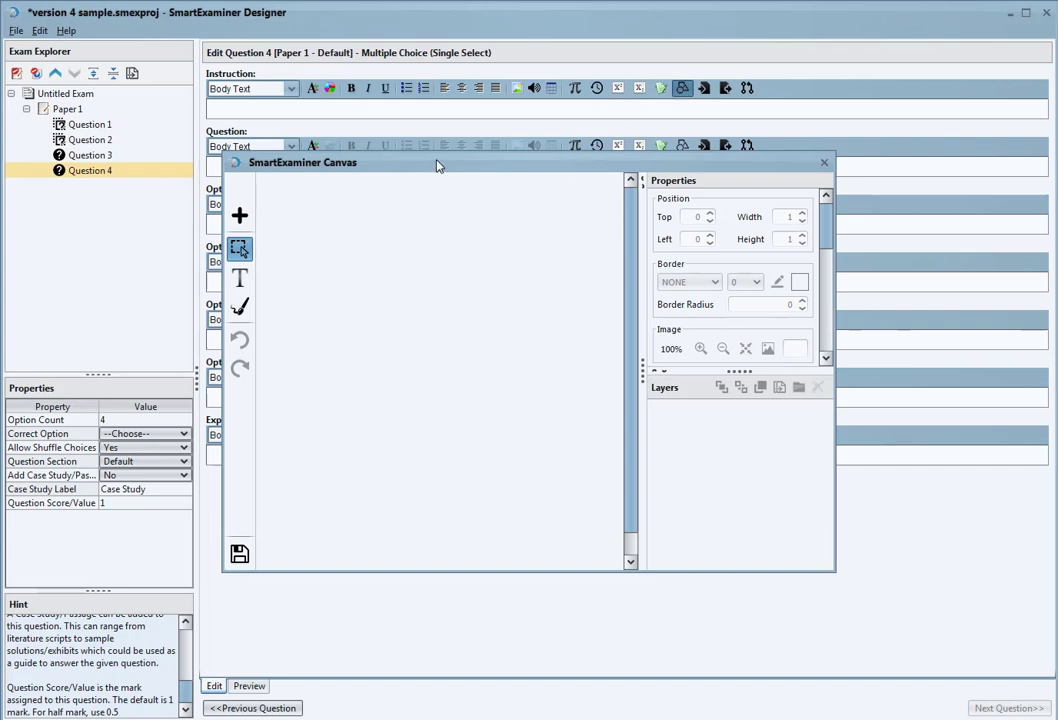
pyautogui.moveTo(437, 165); pyautogui.dragTo(226, 31)
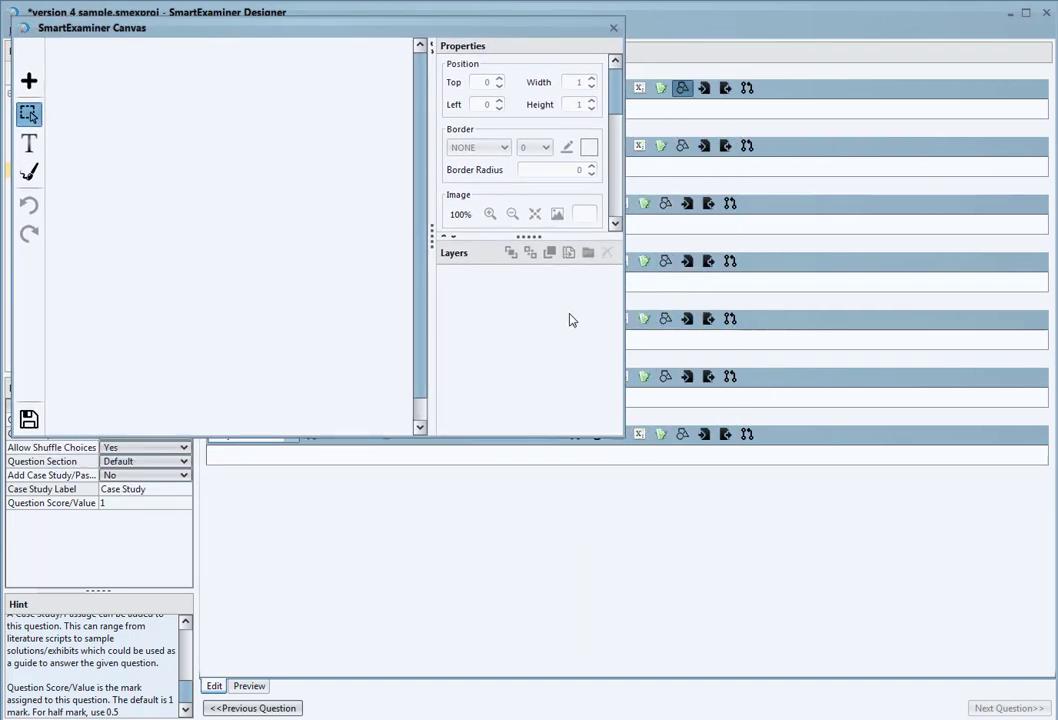
pyautogui.moveTo(620, 436); pyautogui.dragTo(1047, 712)
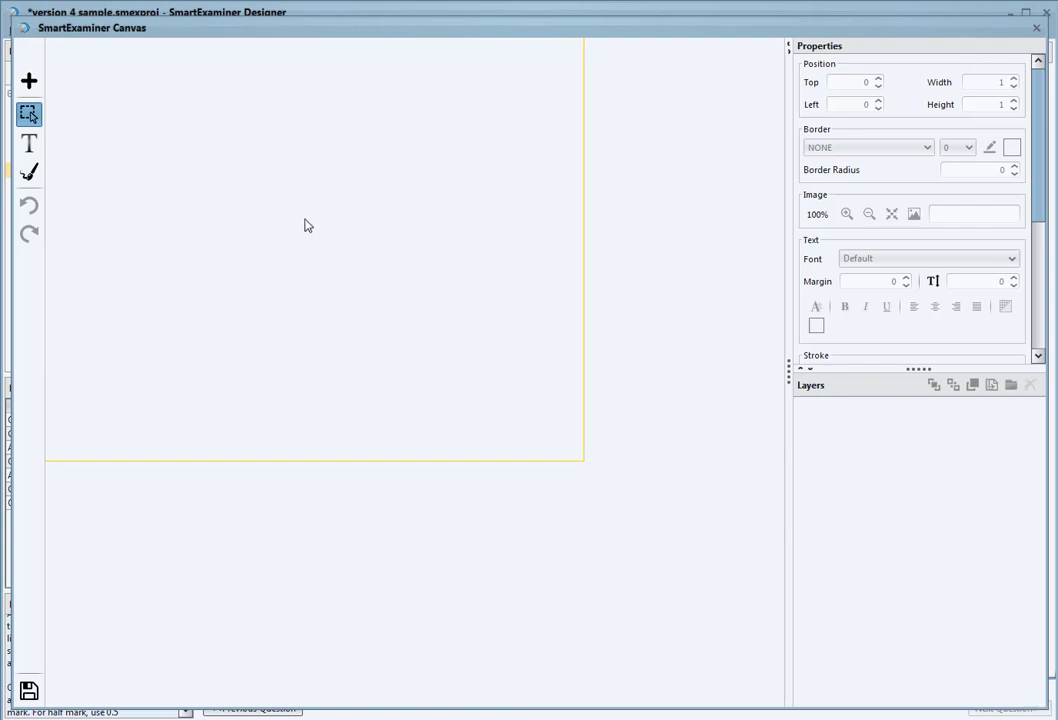
# - Add a new text object to the canvas and move it to about Top 156, Left 333
pyautogui.click(29, 81)
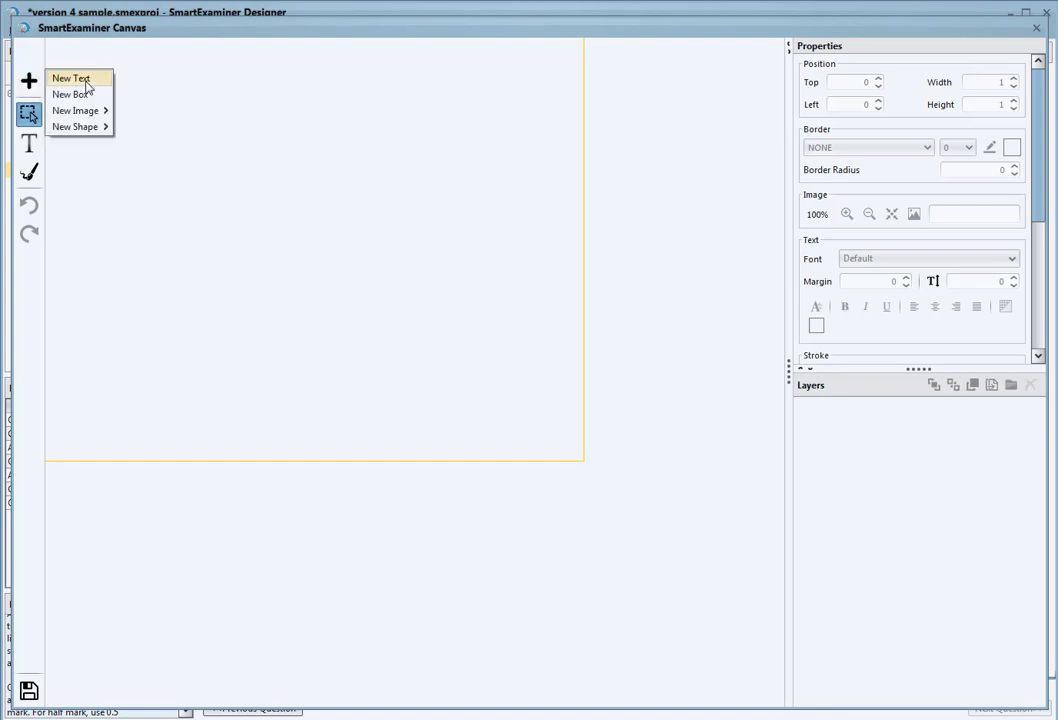
pyautogui.click(71, 79)
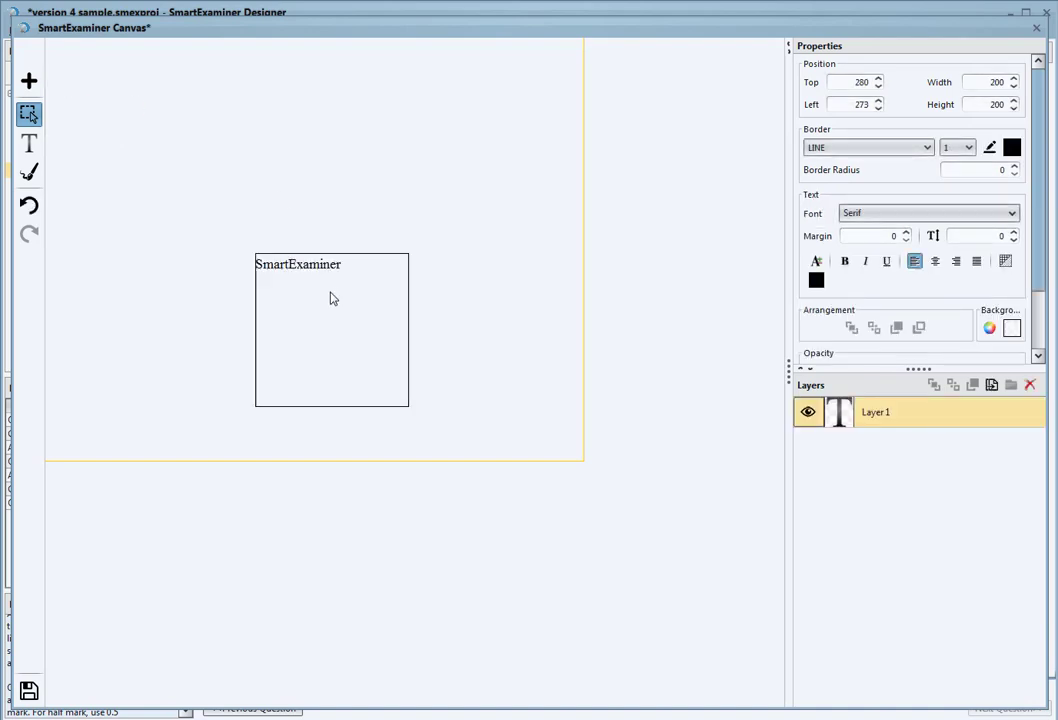
pyautogui.moveTo(324, 276); pyautogui.dragTo(299, 140)
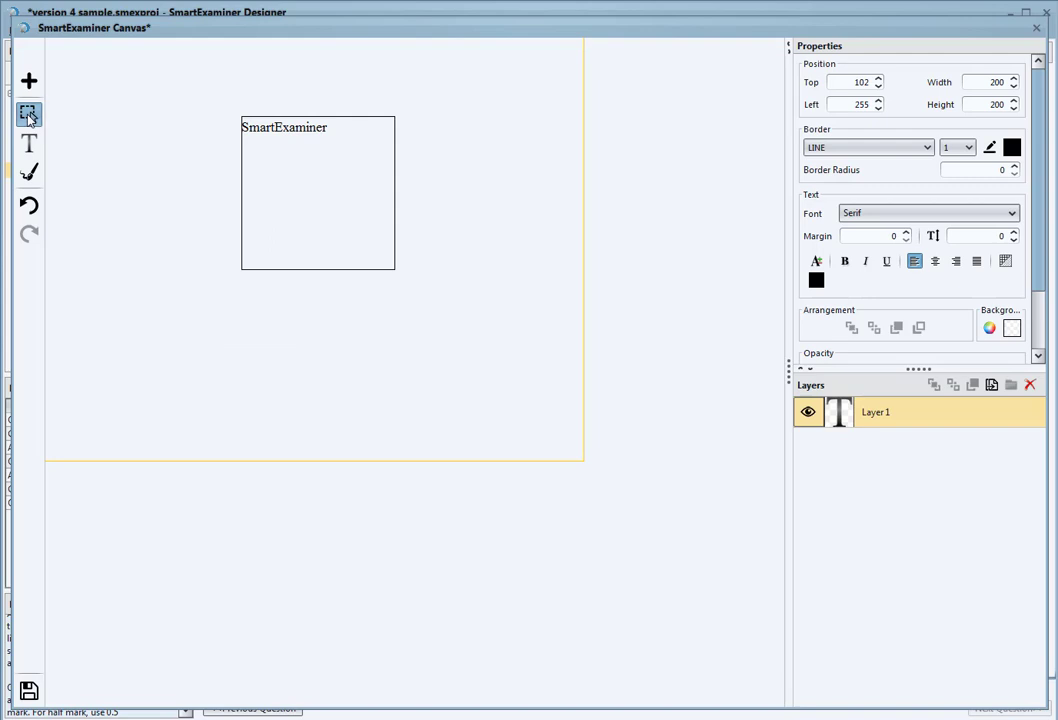
pyautogui.moveTo(399, 198); pyautogui.dragTo(378, 234)
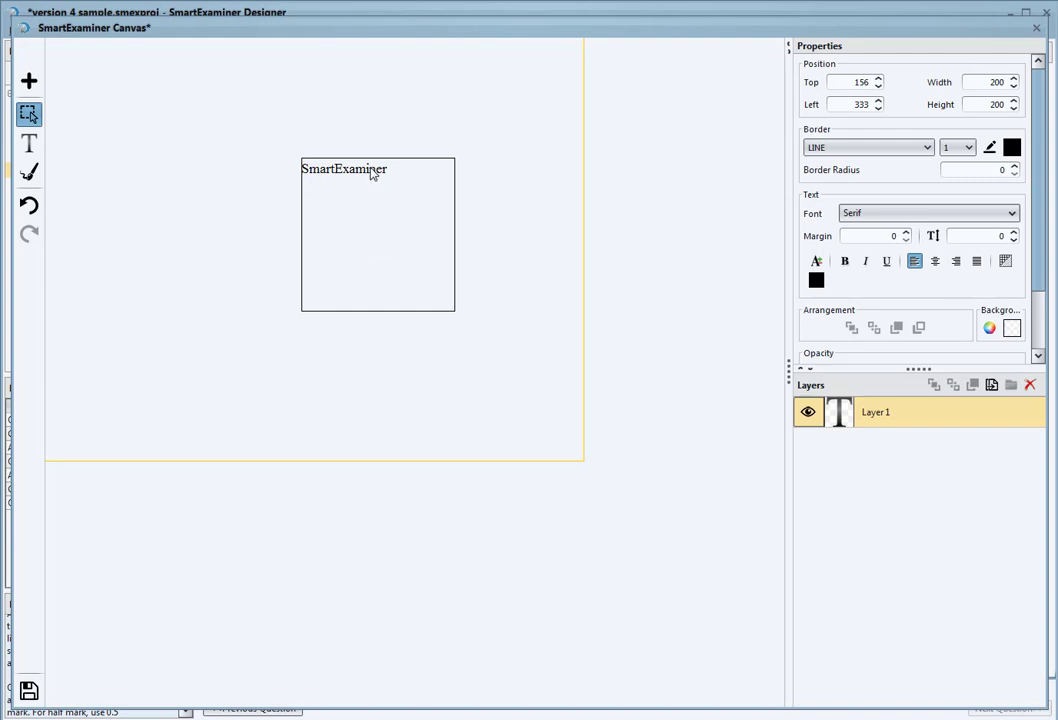
# - Change the text object's wording to "SmartExam" and move it to about Top 183, Left 386
pyautogui.click(28, 145)
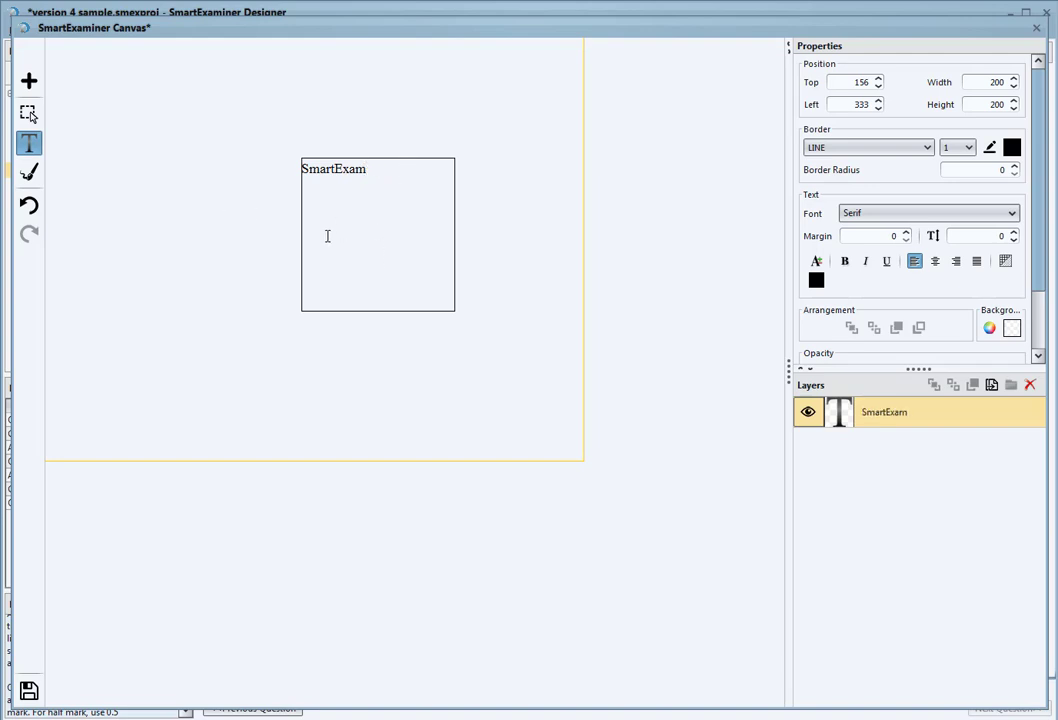
pyautogui.click(28, 113)
pyautogui.moveTo(425, 226); pyautogui.dragTo(479, 250)
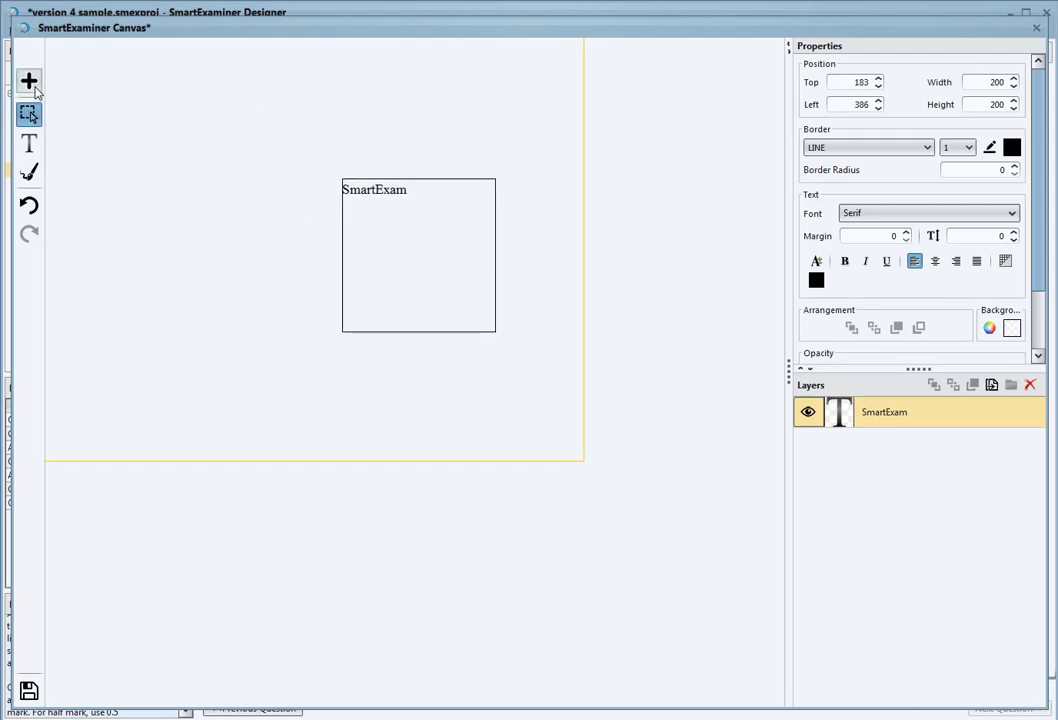
# - Add a new box to the canvas and move it to about Top 358, Left 86
pyautogui.click(29, 80)
pyautogui.click(79, 97)
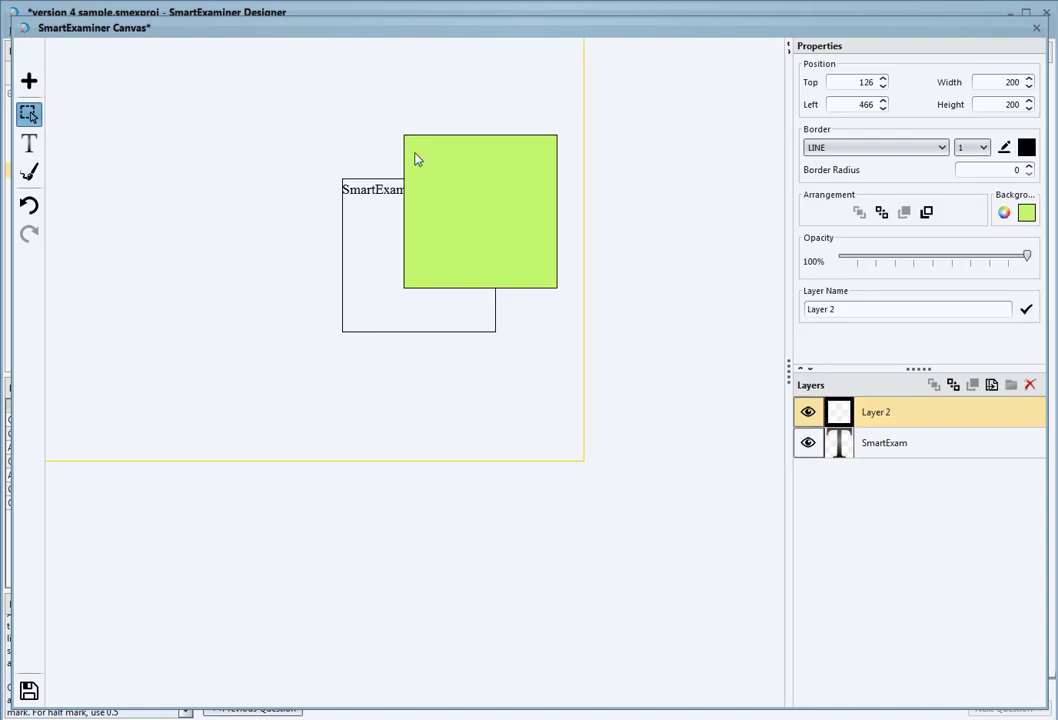
pyautogui.moveTo(467, 170); pyautogui.dragTo(191, 387)
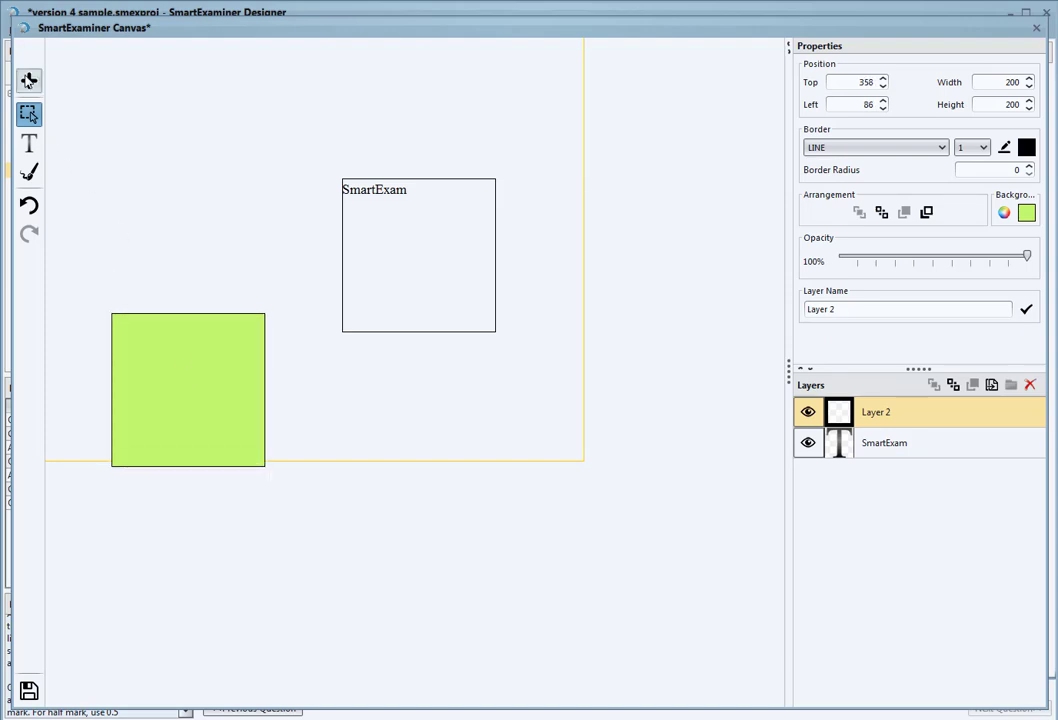
# - Insert the image 71_express.png from the Pictures folder and move it to about Top 121, Left 659
pyautogui.click(29, 81)
pyautogui.moveTo(86, 112)
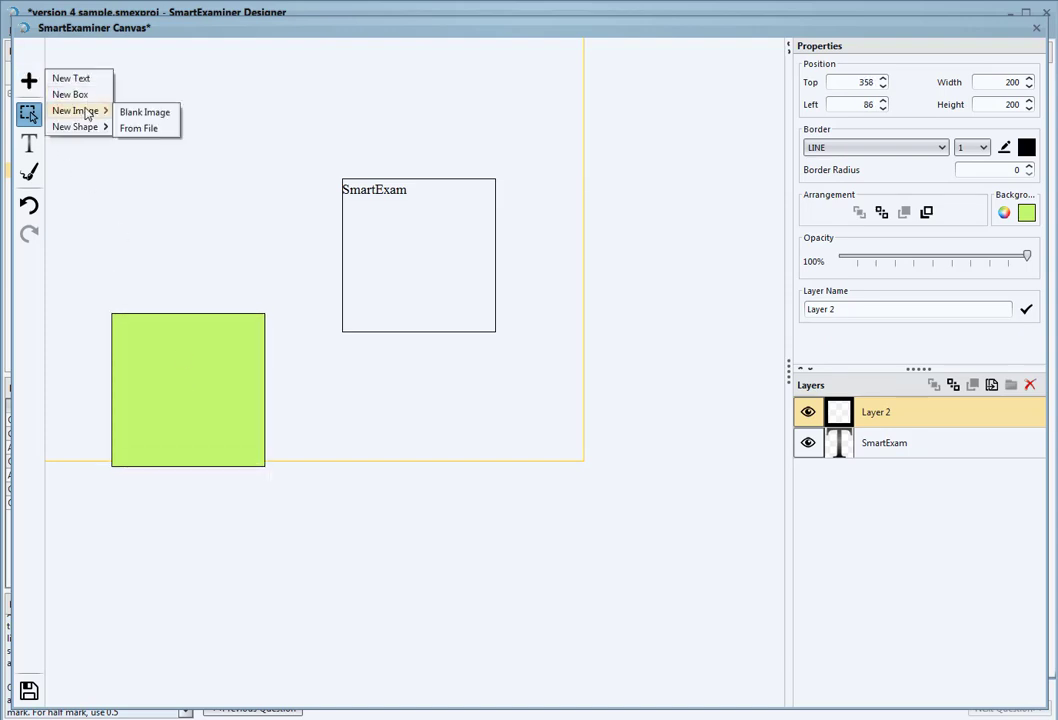
pyautogui.click(142, 128)
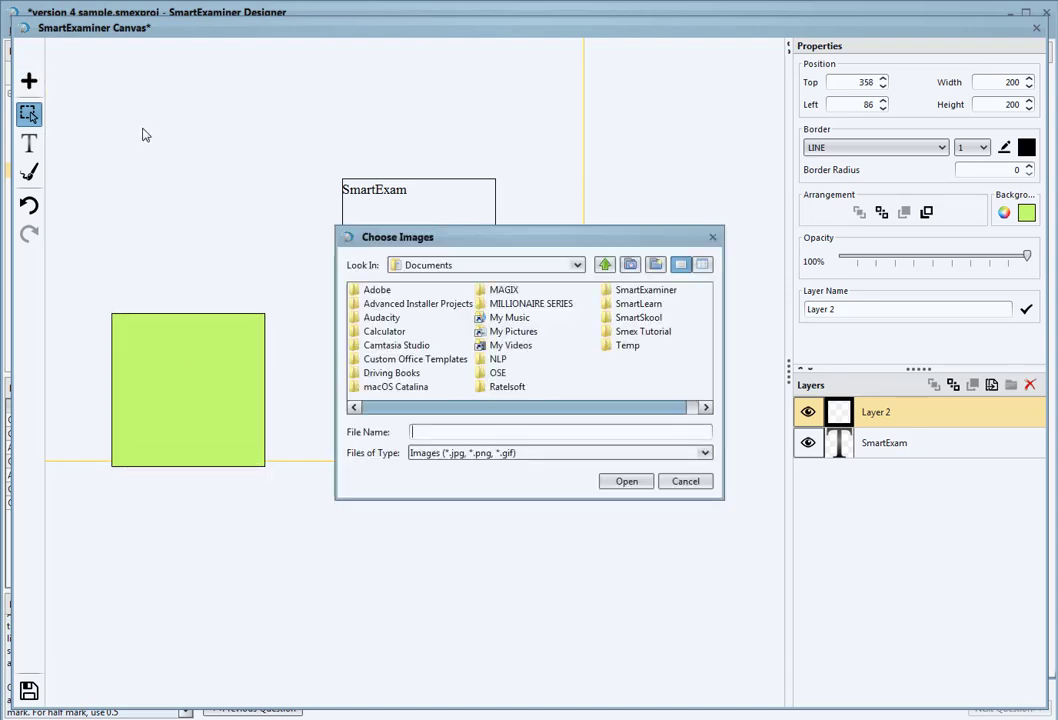
pyautogui.moveTo(525, 408); pyautogui.dragTo(540, 408)
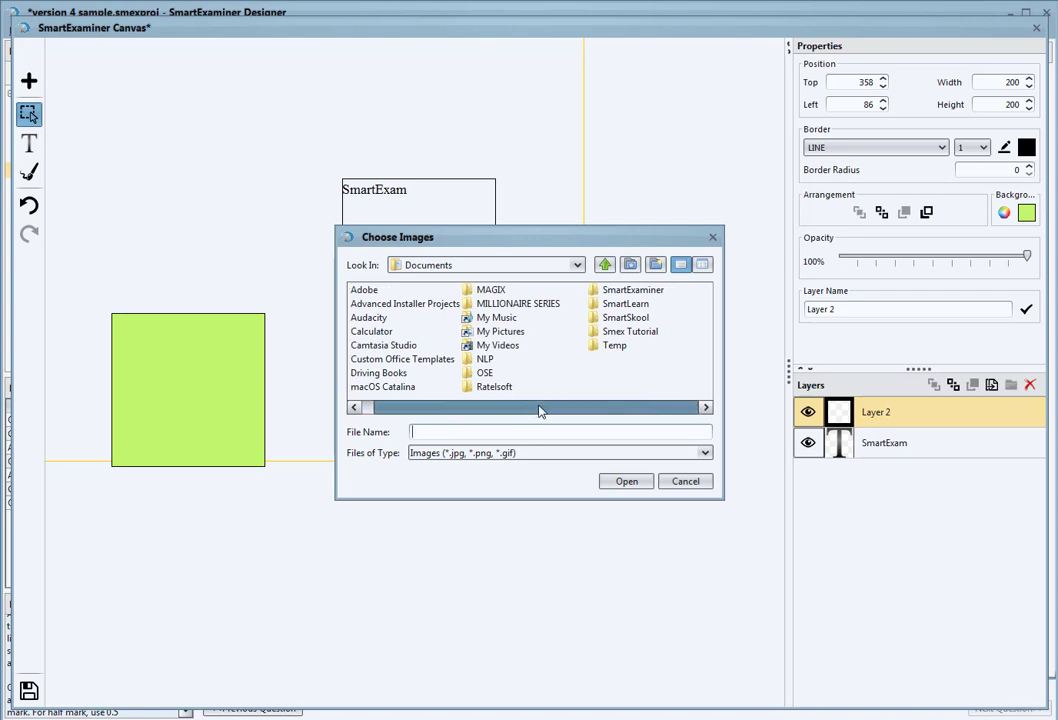
pyautogui.click(576, 270)
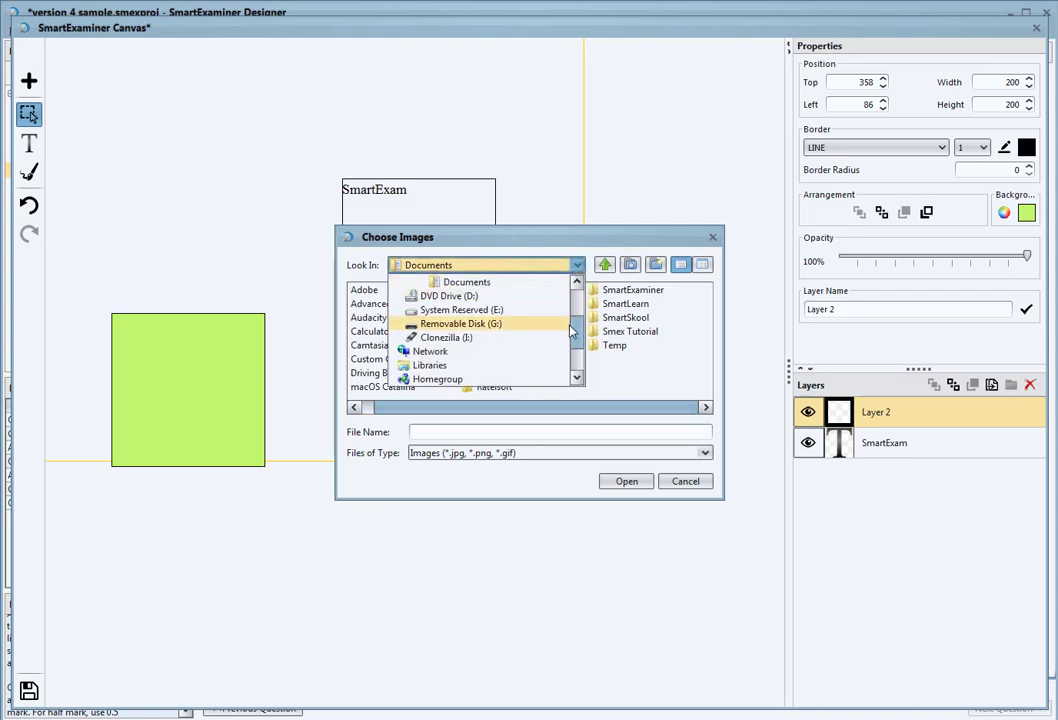
pyautogui.moveTo(576, 336); pyautogui.dragTo(576, 292)
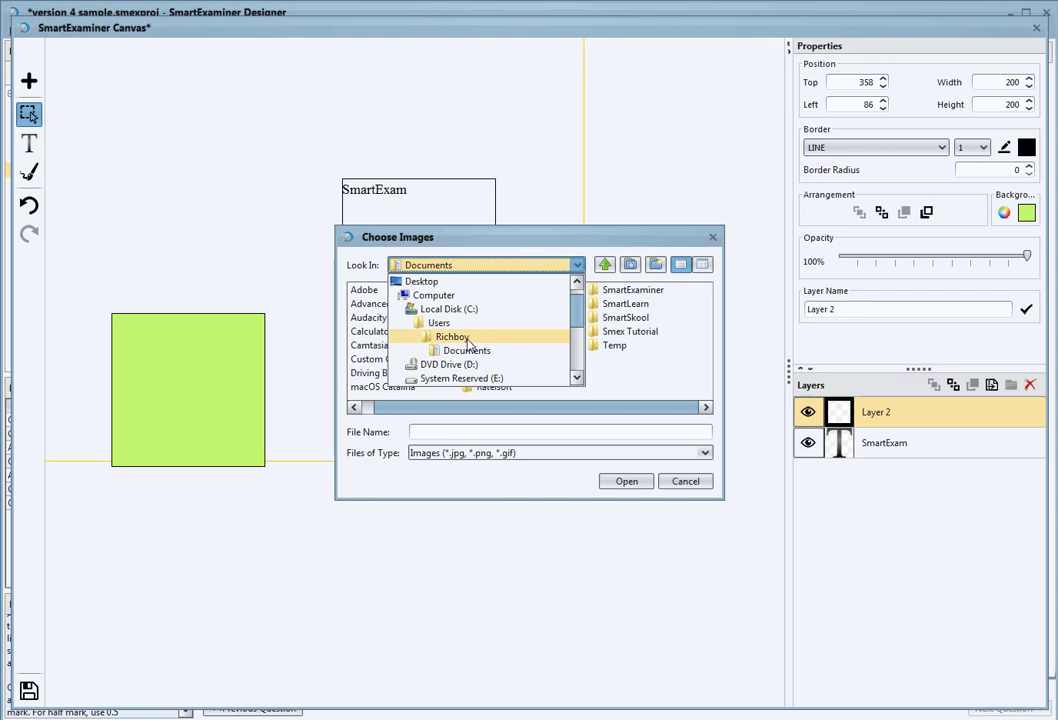
pyautogui.click(465, 335)
pyautogui.moveTo(438, 407); pyautogui.dragTo(616, 402)
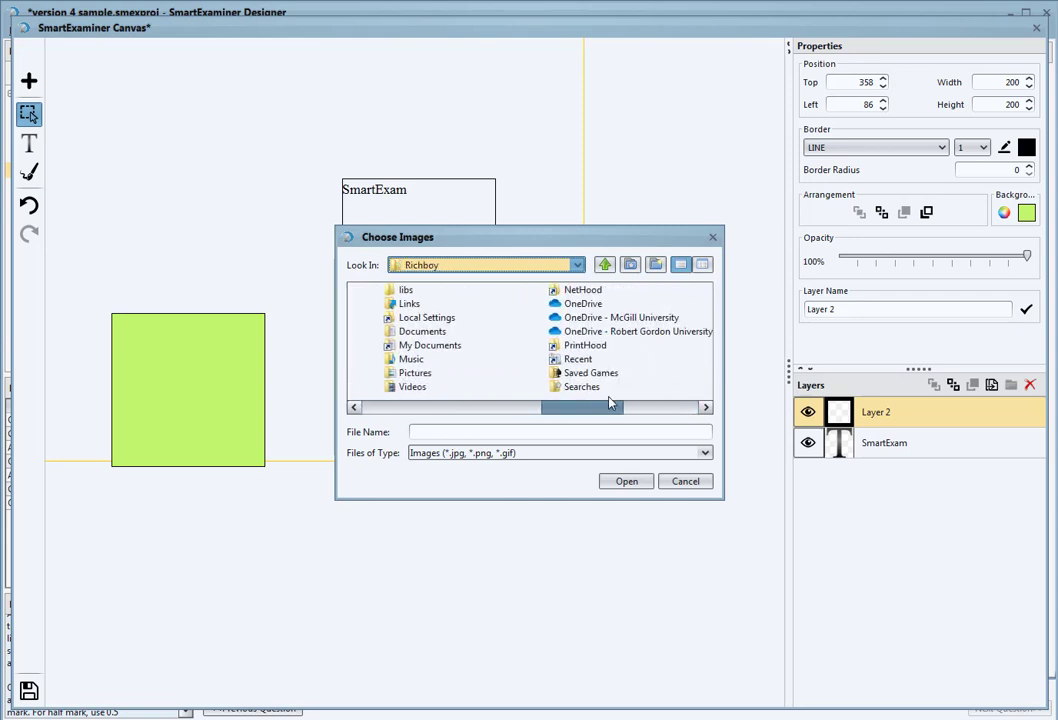
pyautogui.doubleClick(429, 377)
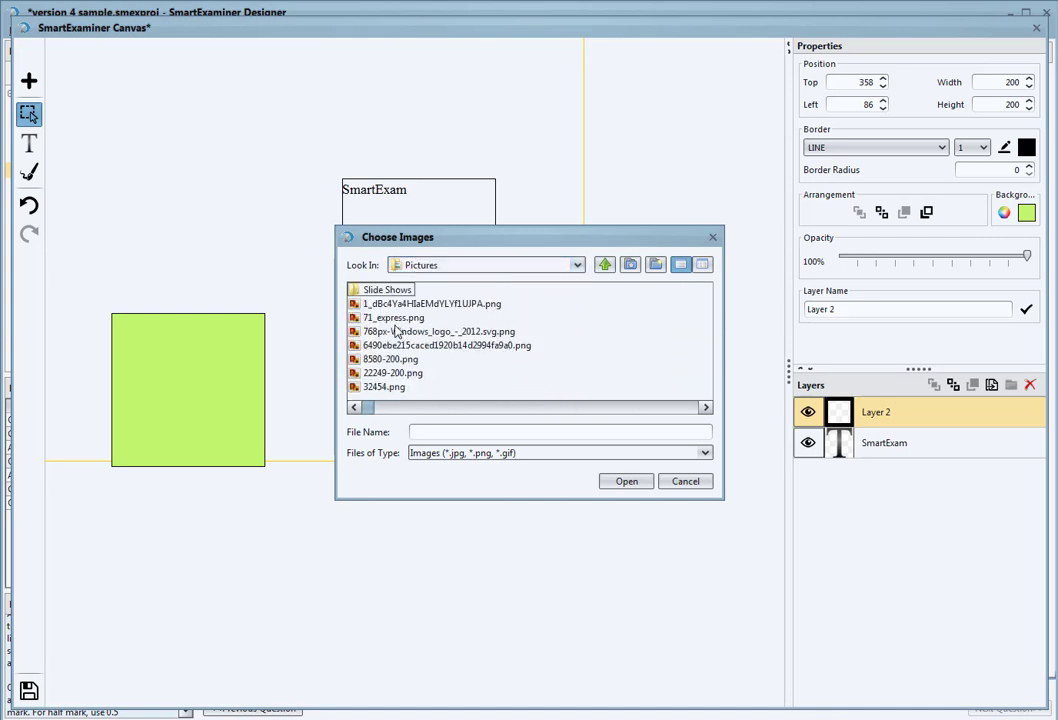
pyautogui.doubleClick(385, 318)
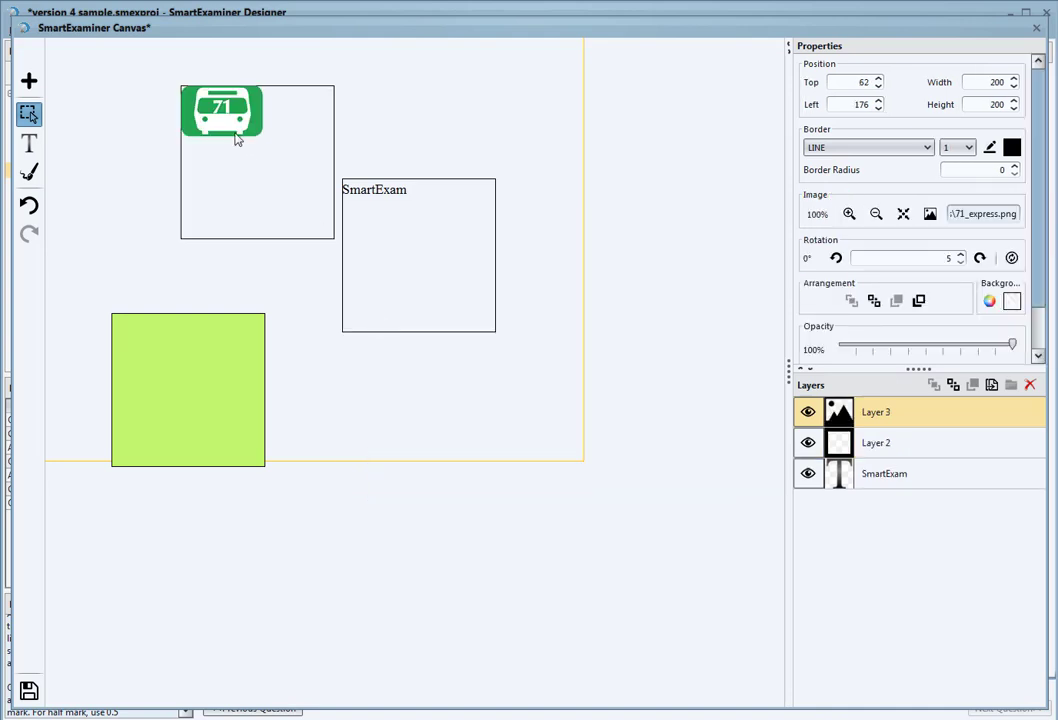
pyautogui.moveTo(220, 114); pyautogui.dragTo(592, 160)
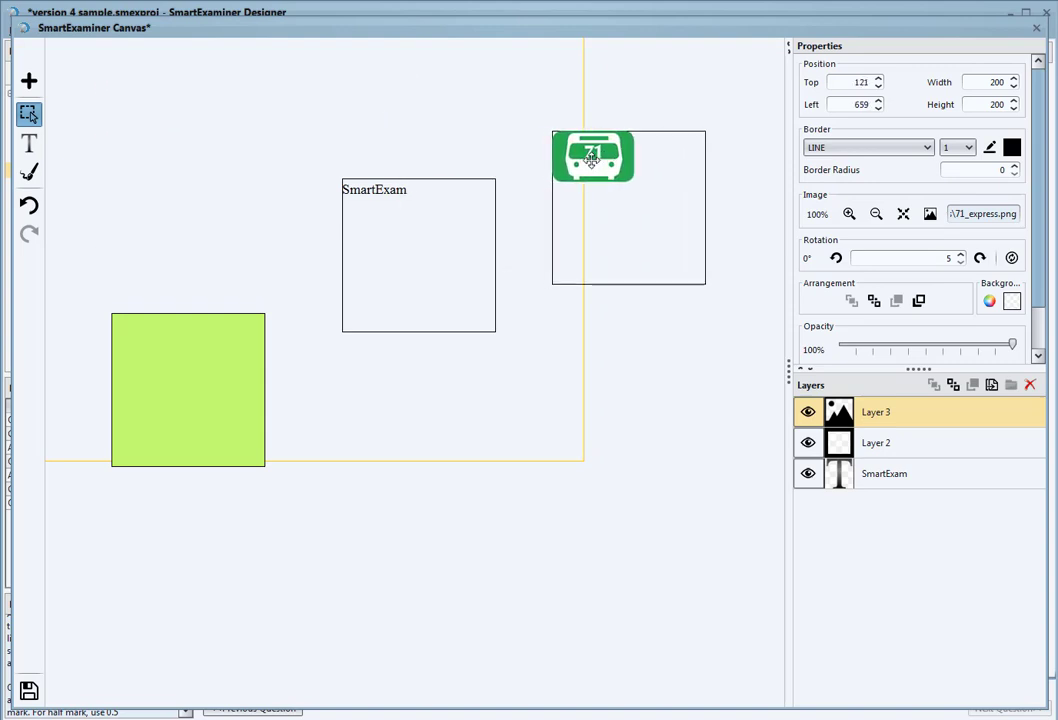
# - Add a blank image to the canvas and move it to about Top 68, Left 91
pyautogui.click(30, 80)
pyautogui.moveTo(80, 110)
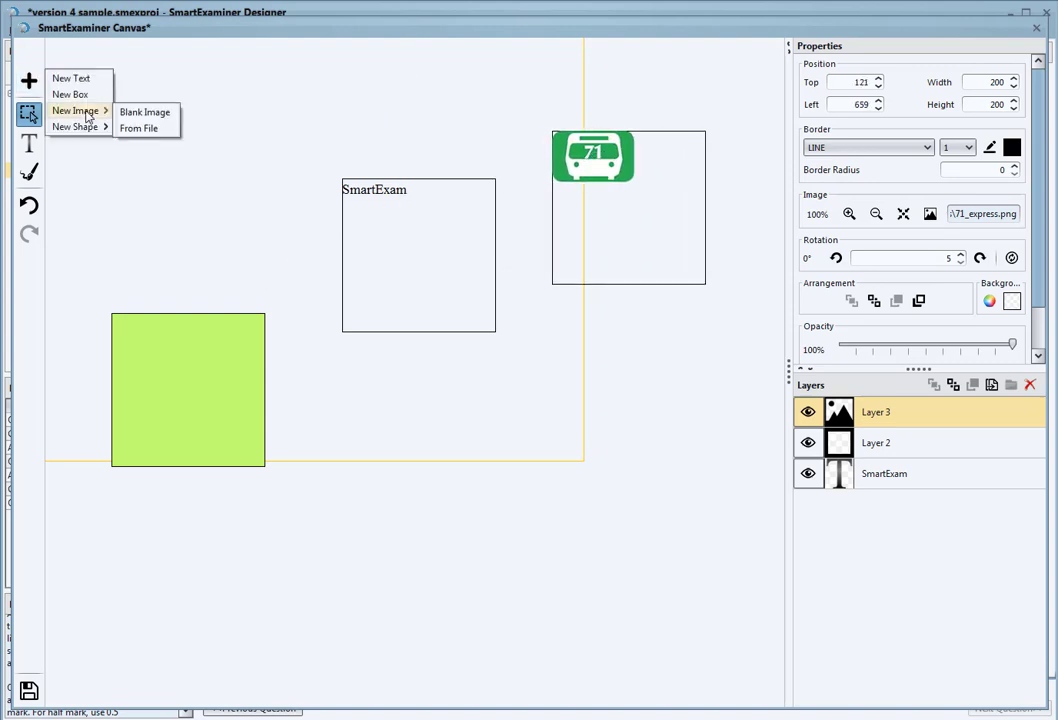
pyautogui.click(146, 116)
pyautogui.moveTo(313, 304); pyautogui.dragTo(187, 135)
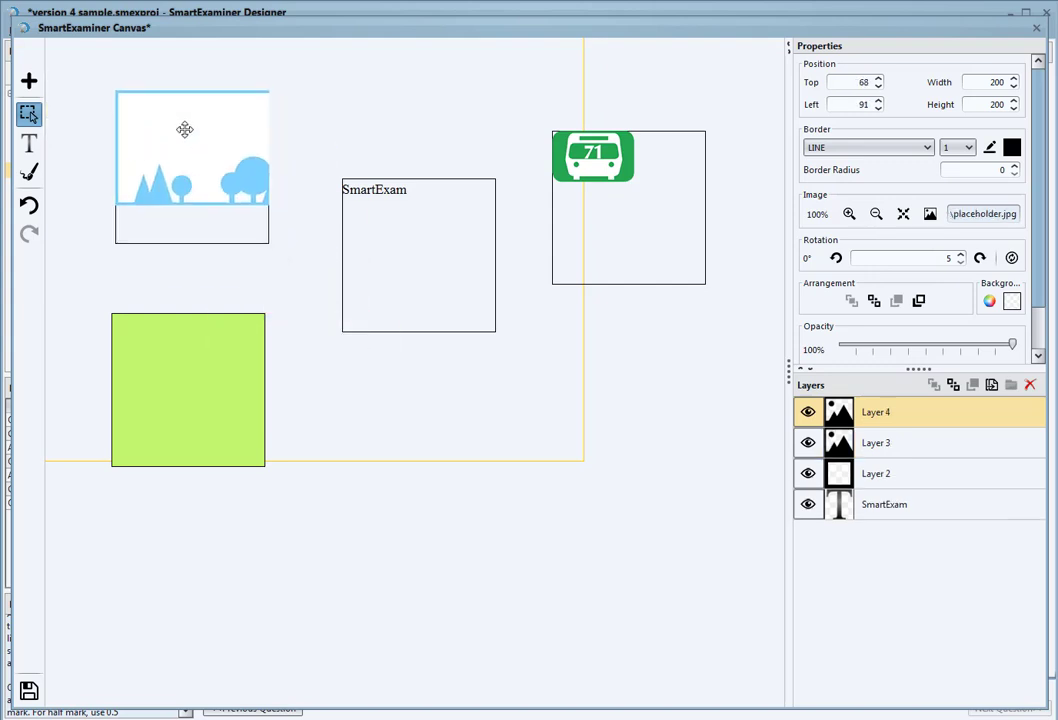
# - Replace the placeholder picture with 768px-Windows_logo_-_2012.svg.png, then enlarge its frame to a height of about 768 and reposition it at about Left 58
pyautogui.scroll(-3, 1000, 160)
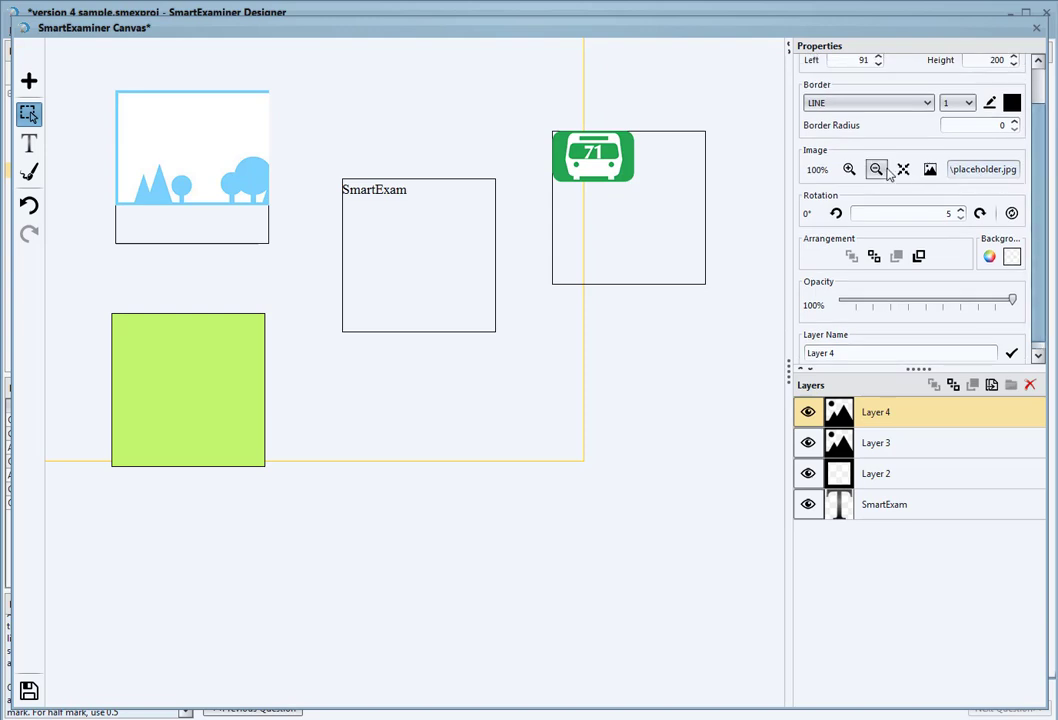
pyautogui.click(930, 169)
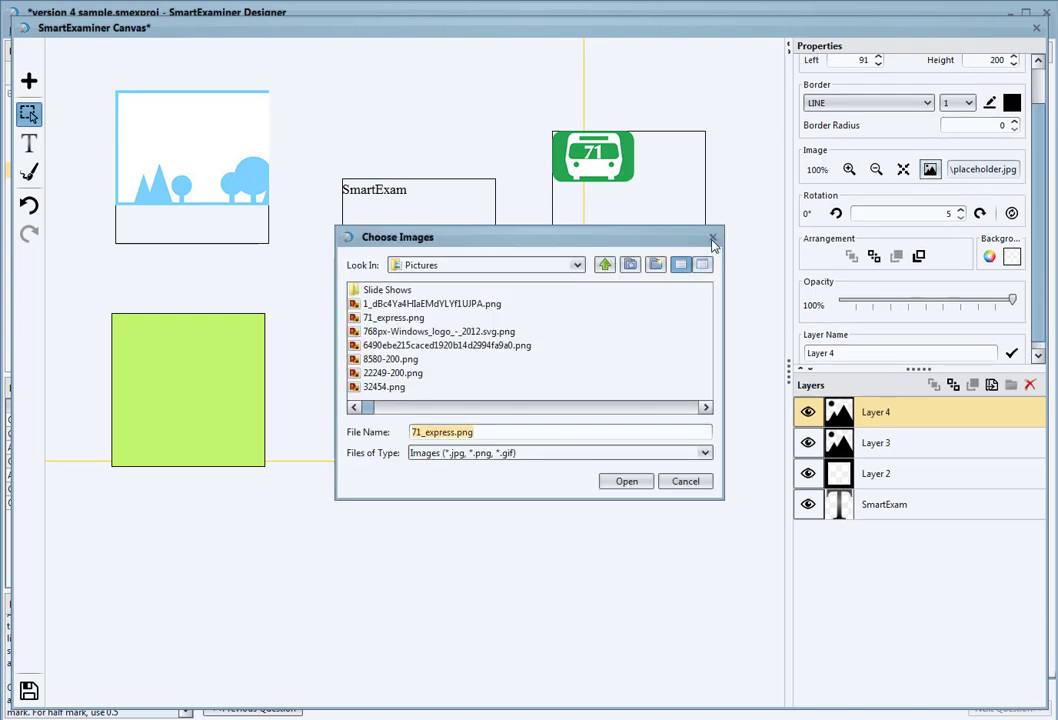
pyautogui.click(380, 336)
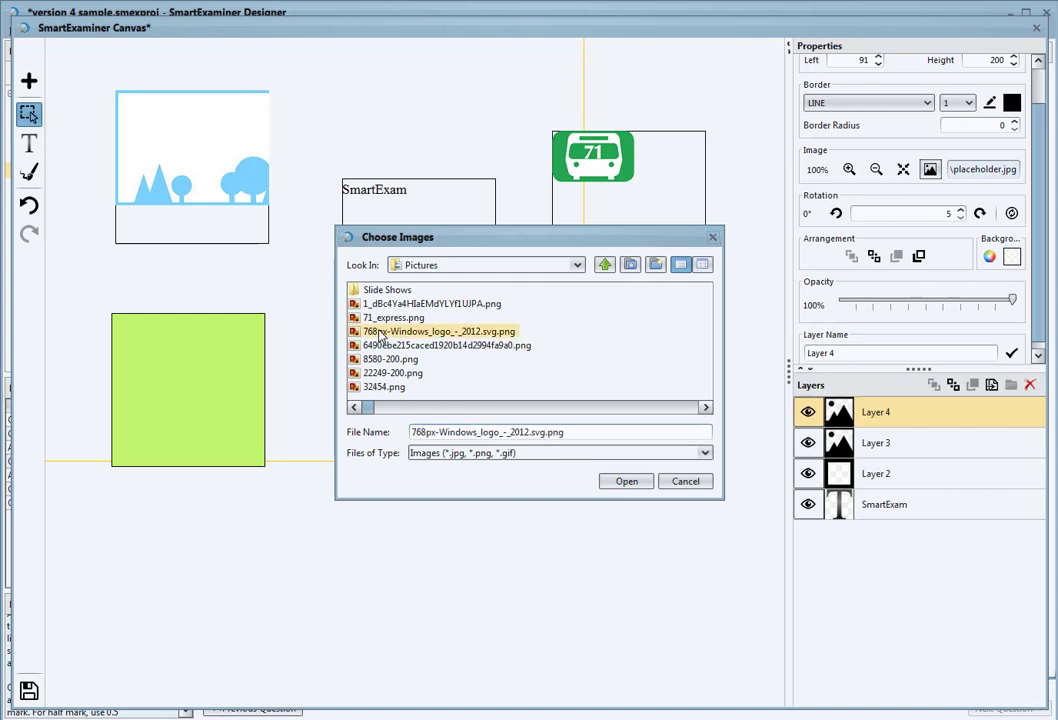
pyautogui.click(626, 484)
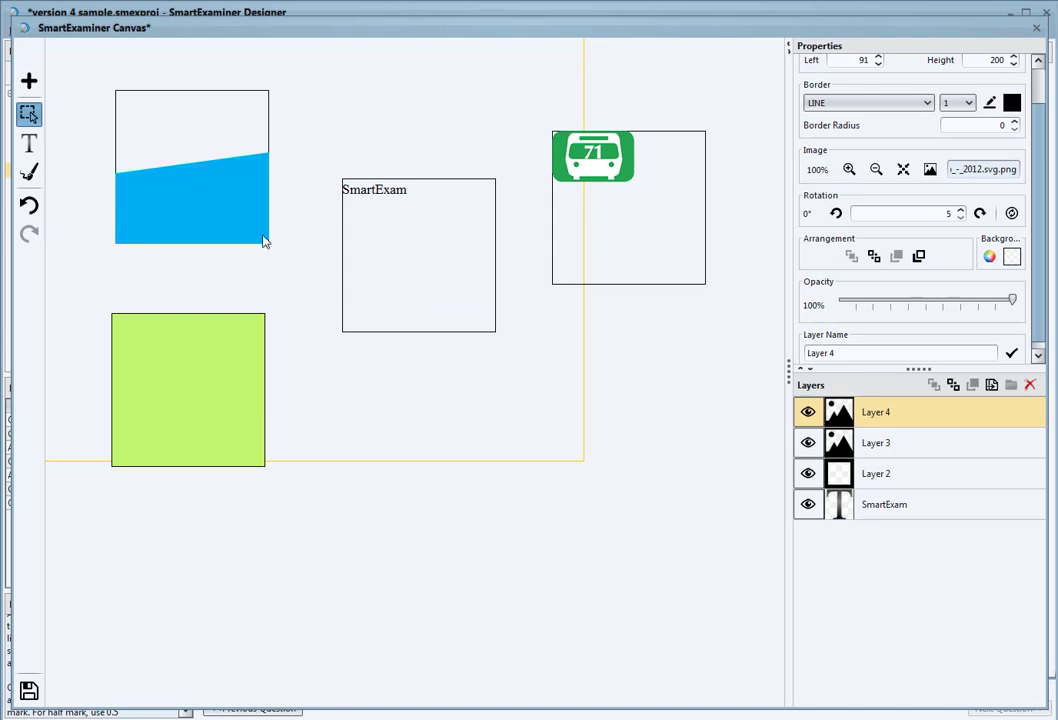
pyautogui.moveTo(265, 242); pyautogui.dragTo(764, 680)
pyautogui.moveTo(529, 406); pyautogui.dragTo(501, 361)
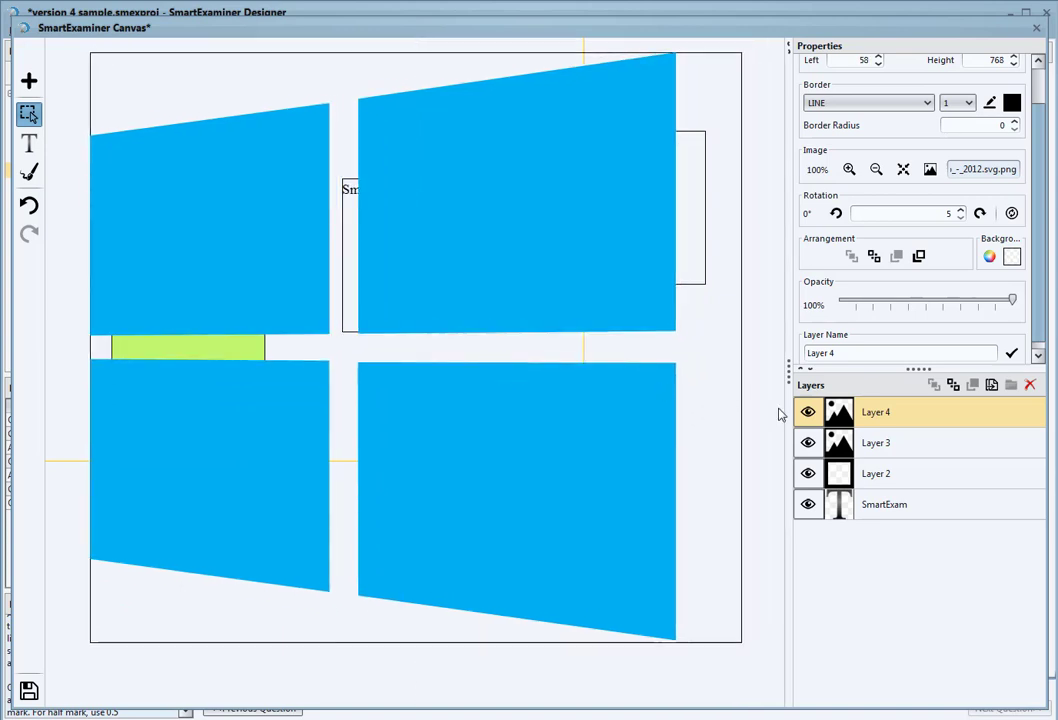
# - Delete the Windows logo image layer from the canvas
pyautogui.click(1030, 384)
pyautogui.click(466, 389)
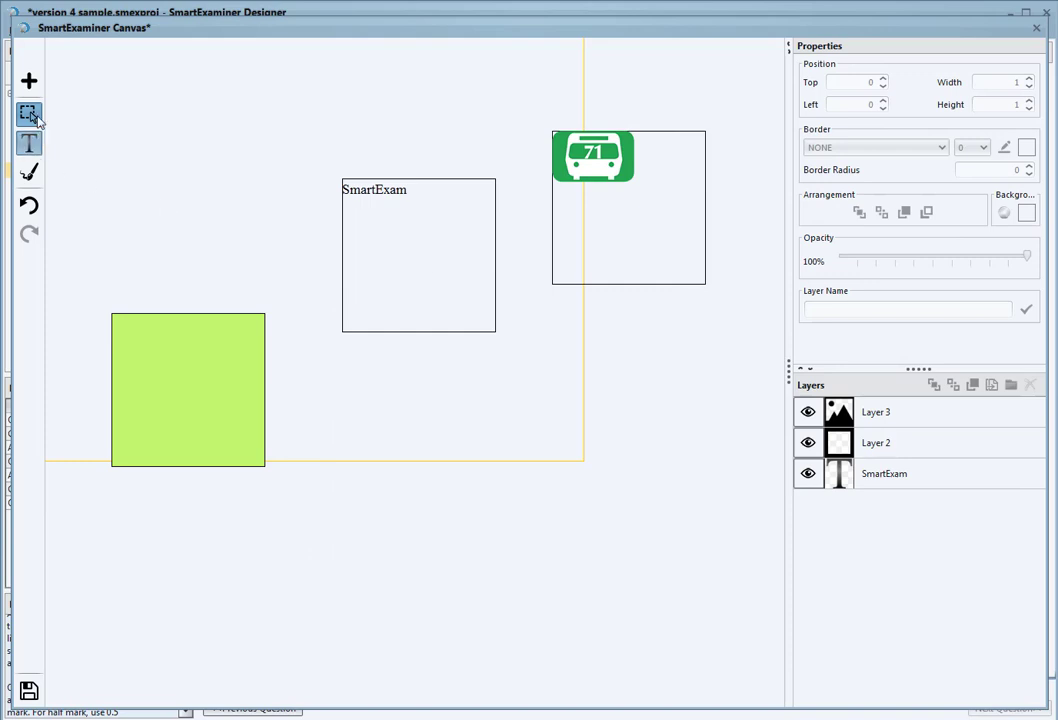
# - Add an ellipse at about Top 448, Left 444 and resize it to about 285 wide by 327 high
pyautogui.click(29, 80)
pyautogui.moveTo(82, 117)
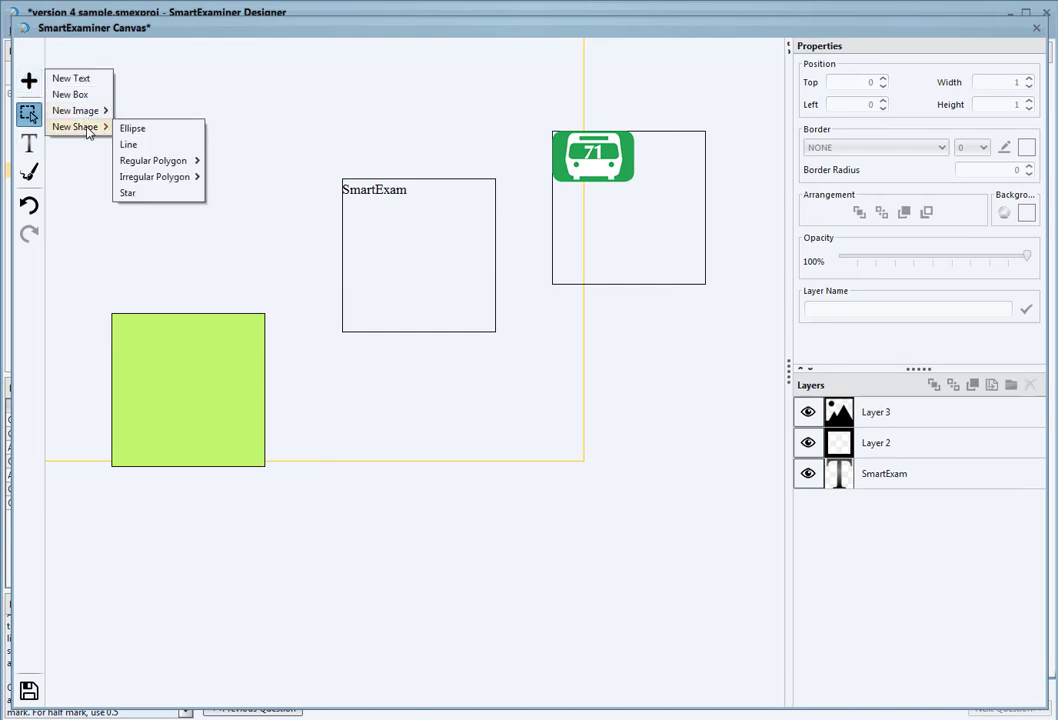
pyautogui.click(144, 135)
pyautogui.moveTo(351, 361); pyautogui.dragTo(459, 453)
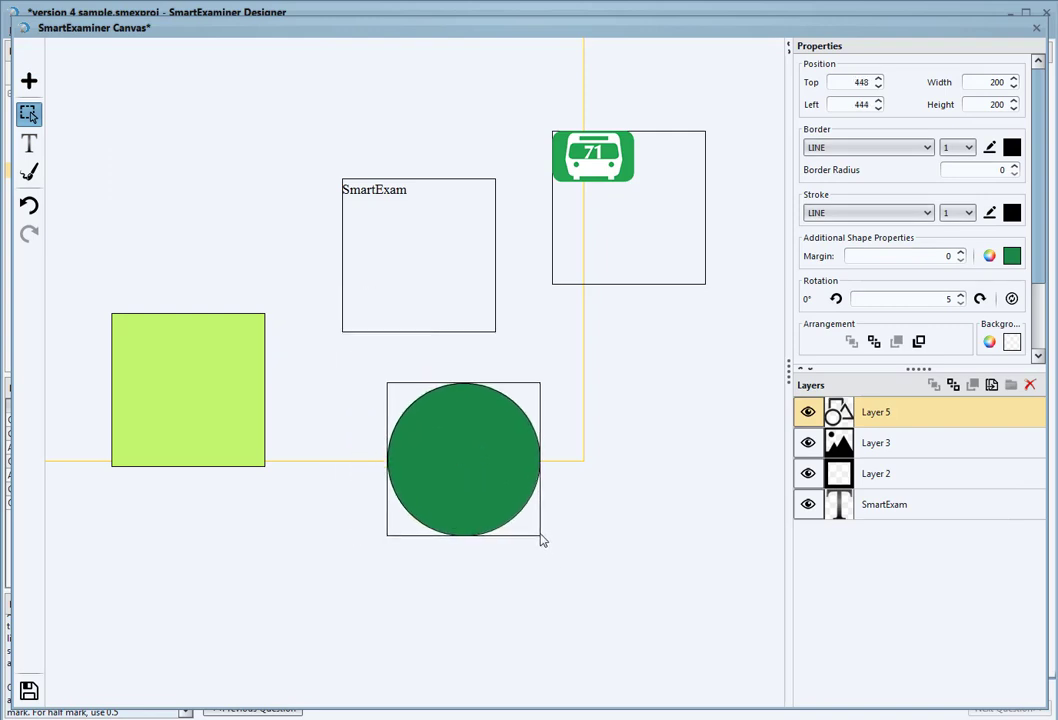
pyautogui.moveTo(540, 533); pyautogui.dragTo(605, 633)
# - Add a line shape and move it to about Top 70, Left 99
pyautogui.click(29, 80)
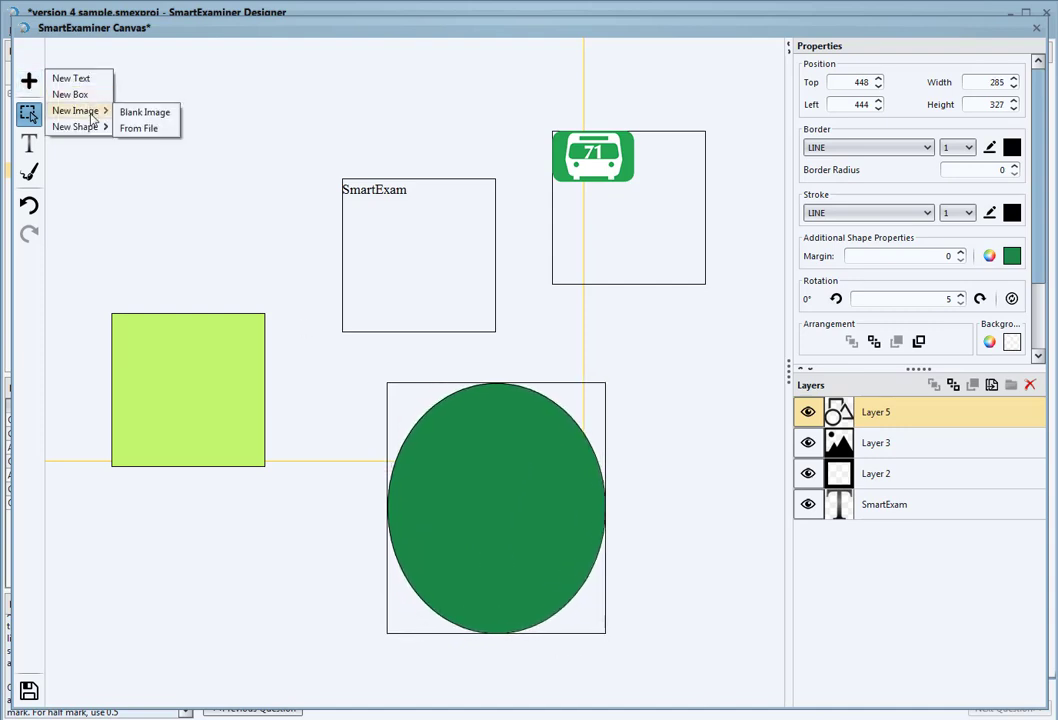
pyautogui.moveTo(92, 128)
pyautogui.click(152, 146)
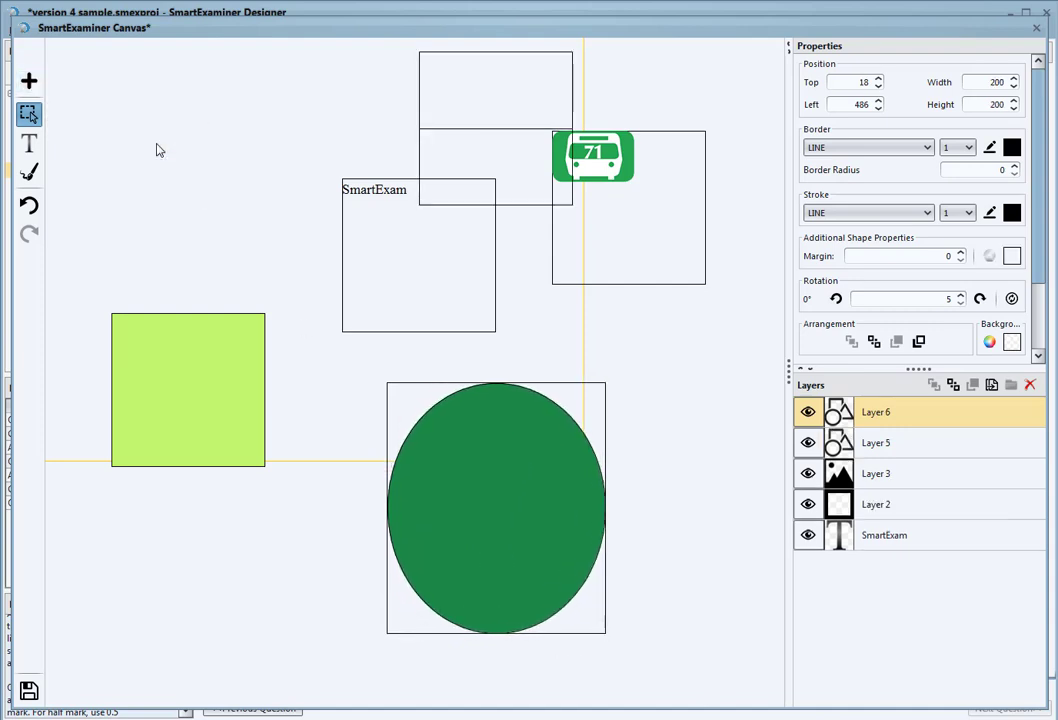
pyautogui.moveTo(437, 130); pyautogui.dragTo(141, 171)
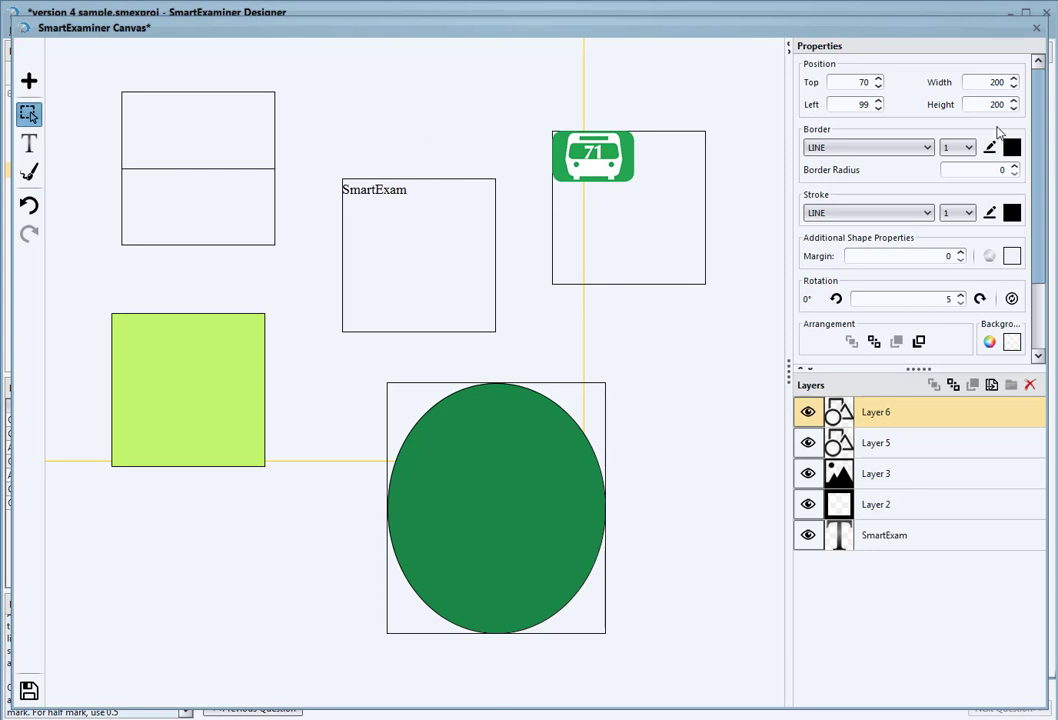
# - Rotate the line shape clockwise by 90° and move it to about Top 69, Left 81
pyautogui.moveTo(1038, 161); pyautogui.dragTo(1038, 165)
pyautogui.moveTo(945, 292); pyautogui.dragTo(963, 290)
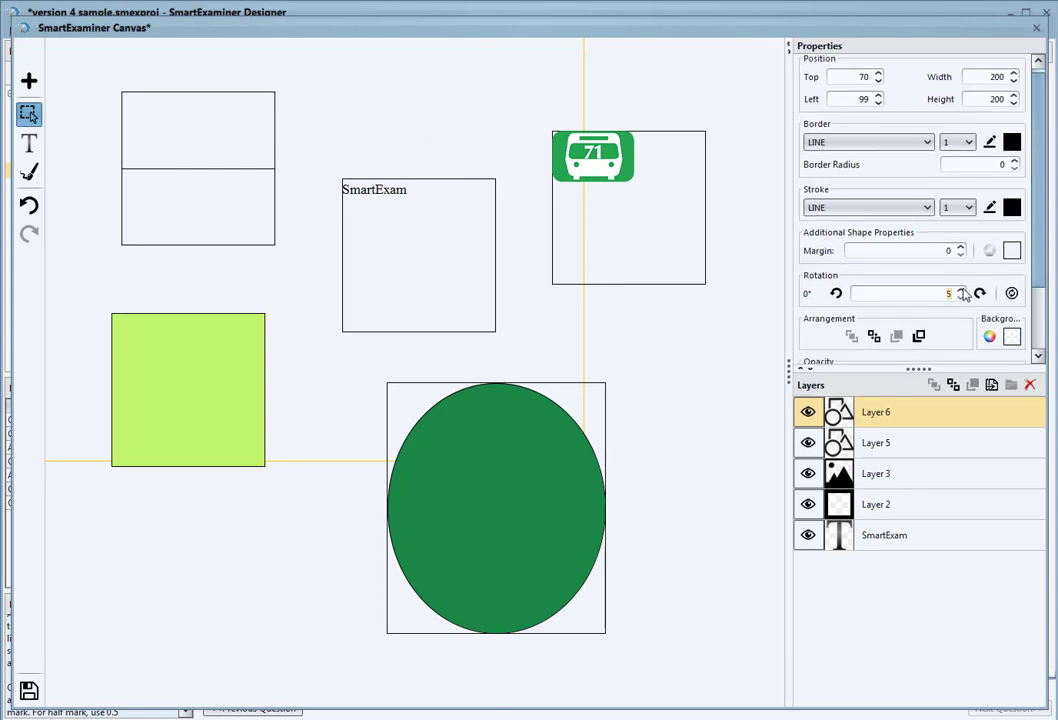
pyautogui.click(977, 292)
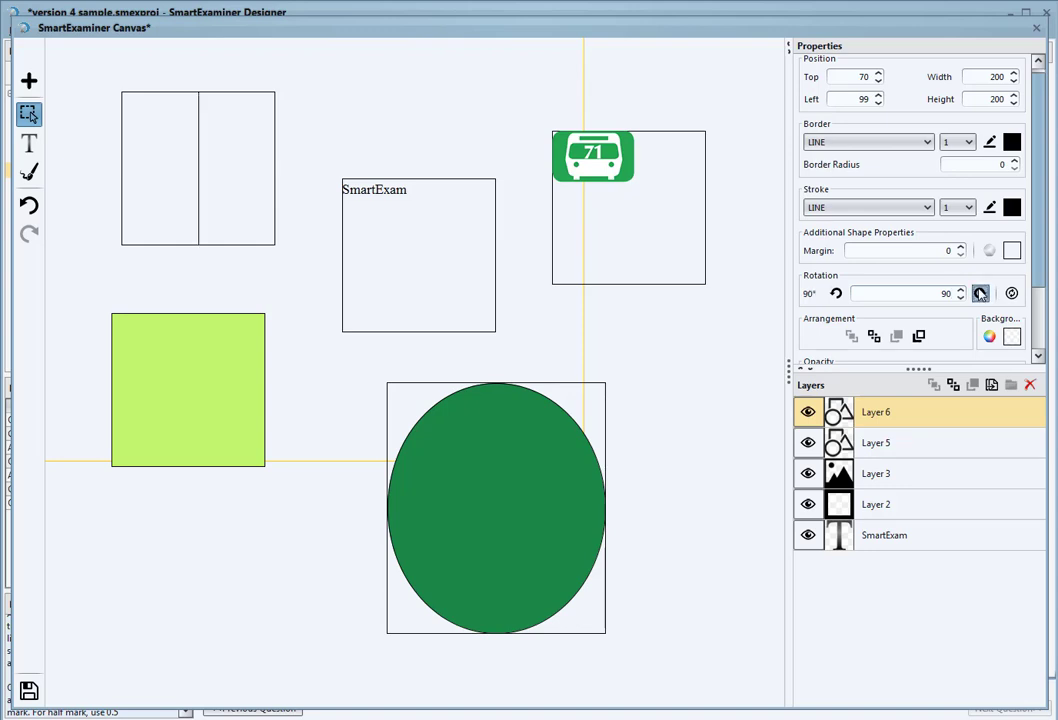
pyautogui.moveTo(230, 185)
pyautogui.mouseDown()
pyautogui.moveTo(203, 168)
pyautogui.moveTo(216, 184)
pyautogui.mouseUp()
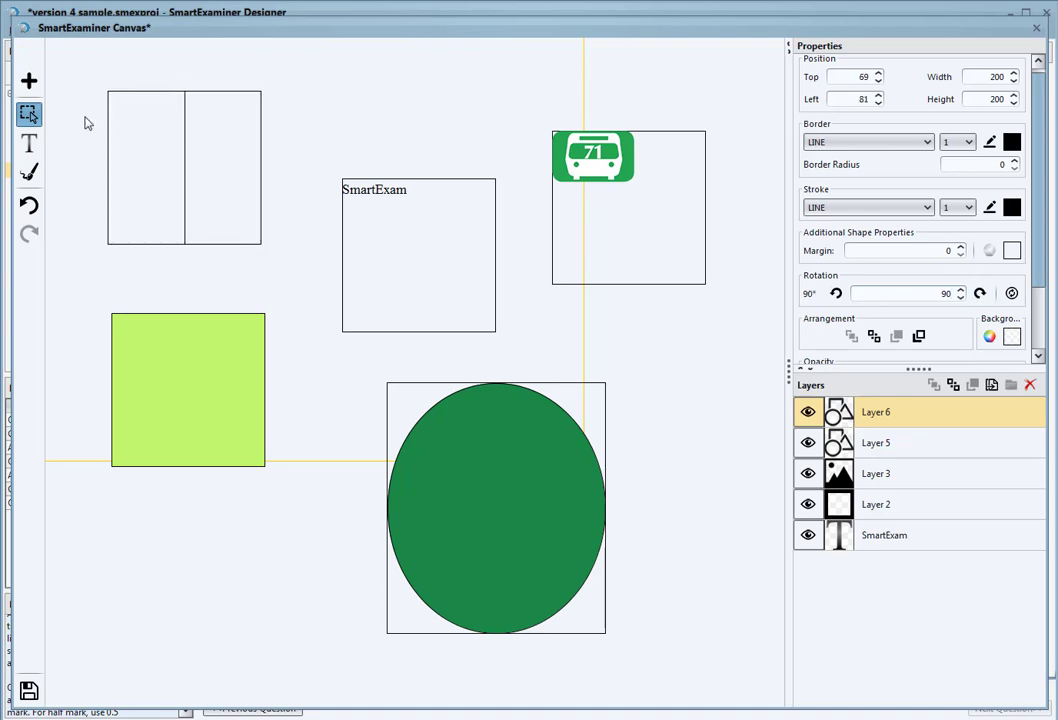
# - Add a regular pentagon and move it to about Top 62, Left 174
pyautogui.click(29, 78)
pyautogui.moveTo(75, 126)
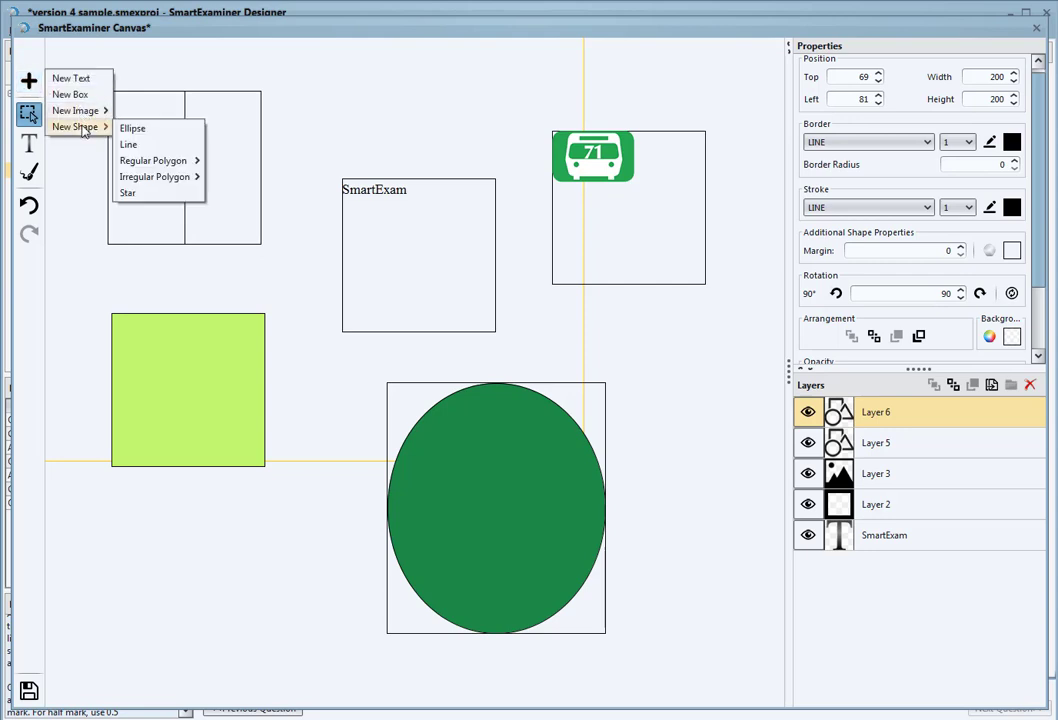
pyautogui.moveTo(172, 164)
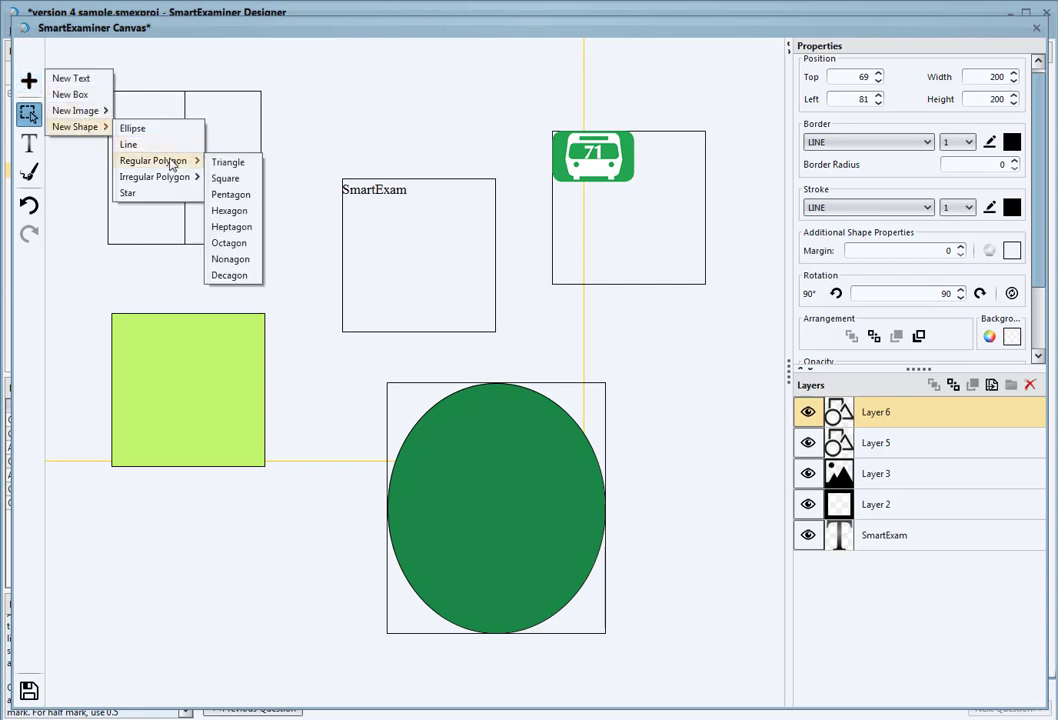
pyautogui.click(230, 194)
pyautogui.moveTo(228, 141); pyautogui.dragTo(286, 190)
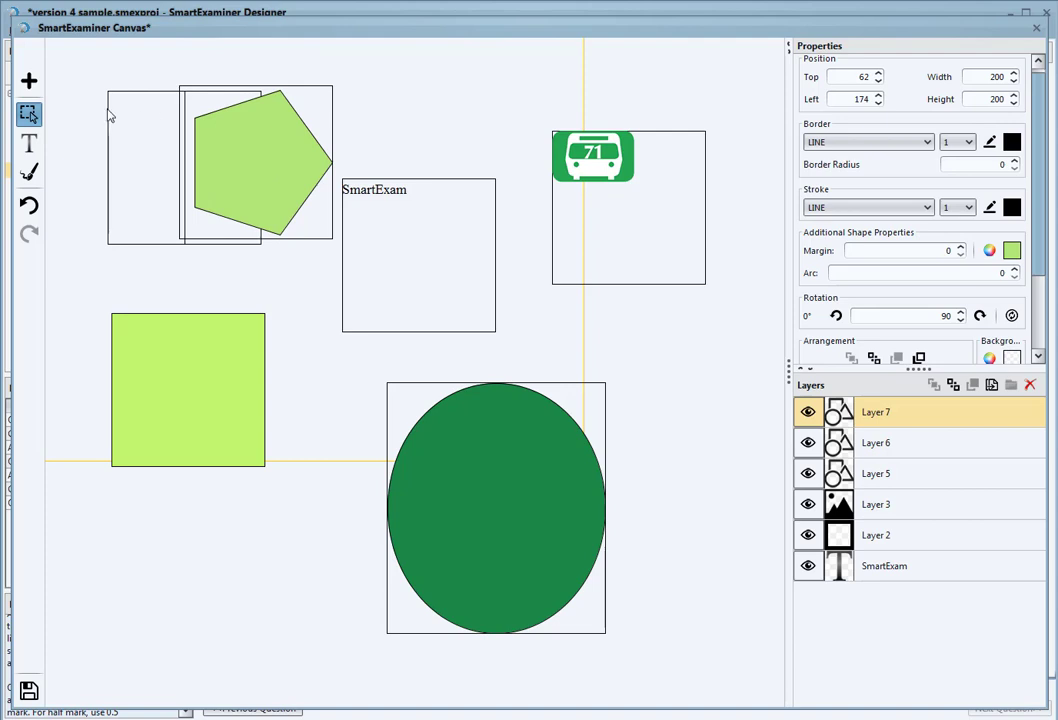
# - Add an irregular pentagon at about Top 604, Left 101 and widen it to about 253
pyautogui.click(29, 78)
pyautogui.moveTo(78, 126)
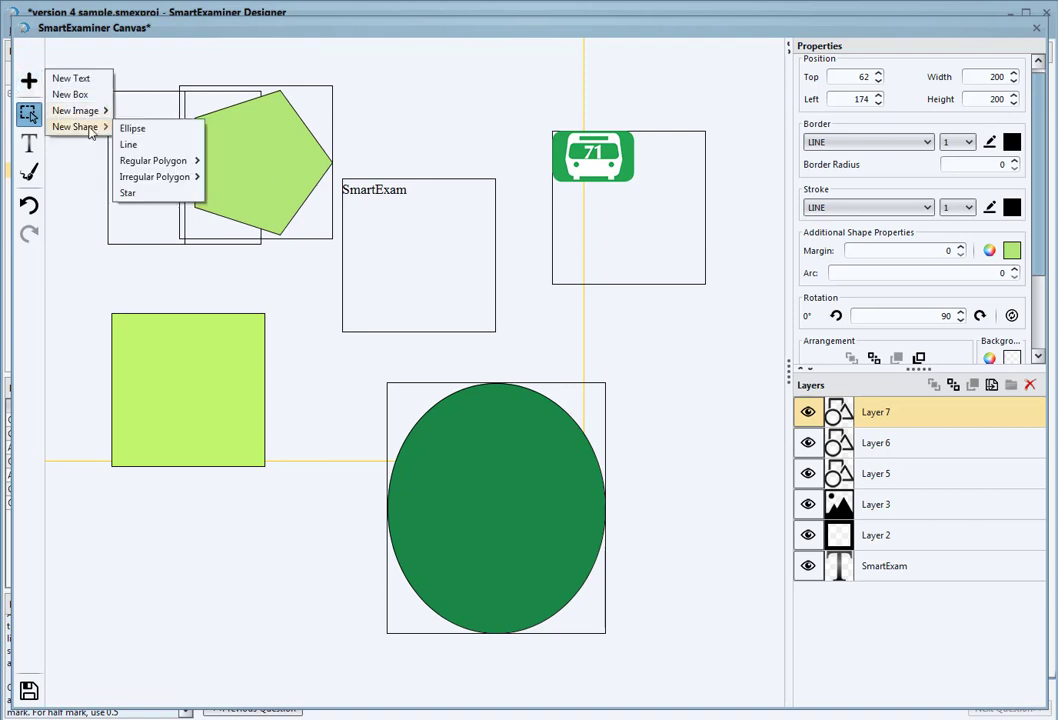
pyautogui.moveTo(175, 178)
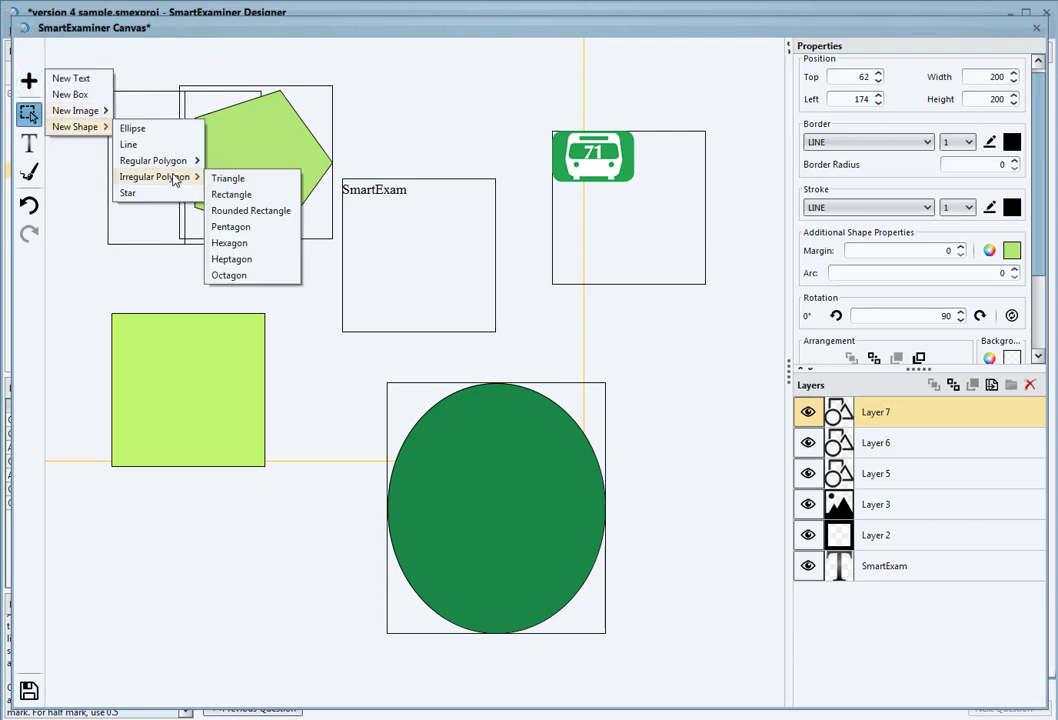
pyautogui.click(248, 229)
pyautogui.moveTo(270, 300); pyautogui.dragTo(234, 567)
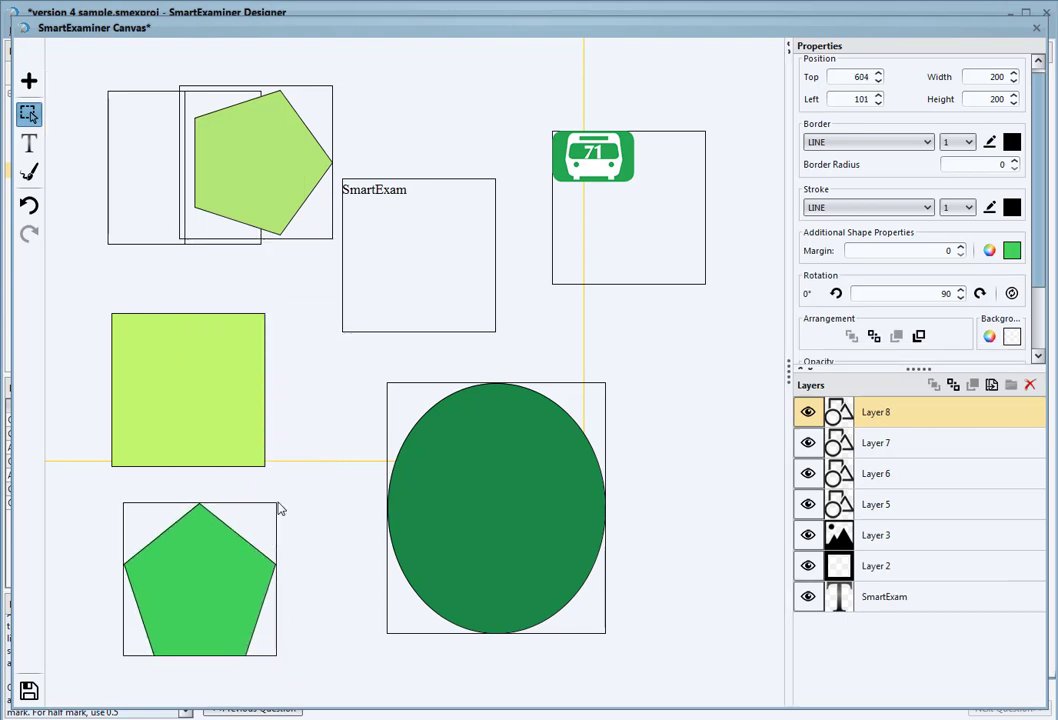
pyautogui.moveTo(274, 550); pyautogui.dragTo(317, 548)
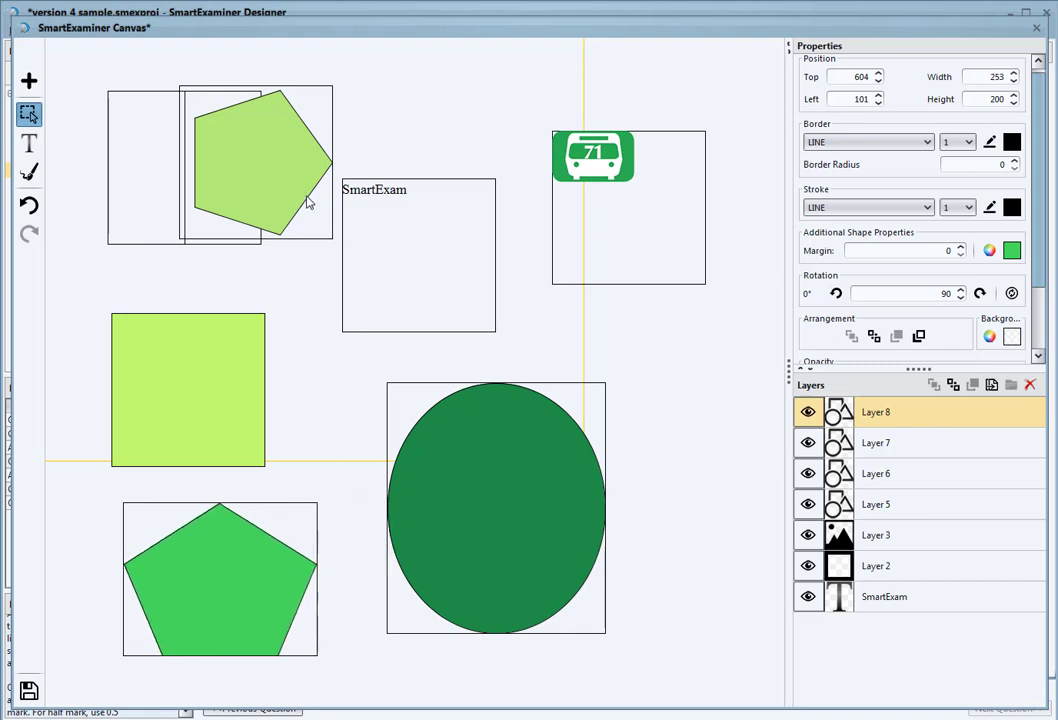
# - Move the regular pentagon to about Top 84, enlarge it to about 277 by 231, and stretch the irregular pentagon to about 207 high
pyautogui.moveTo(308, 203); pyautogui.dragTo(308, 219)
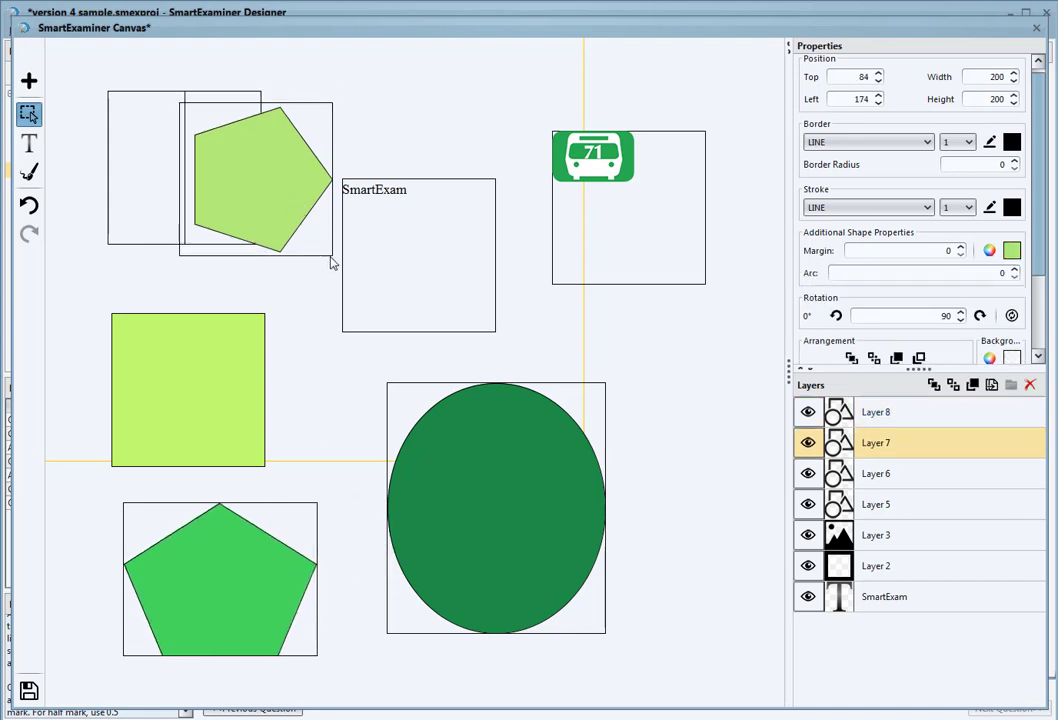
pyautogui.moveTo(333, 256); pyautogui.dragTo(390, 278)
pyautogui.click(232, 594)
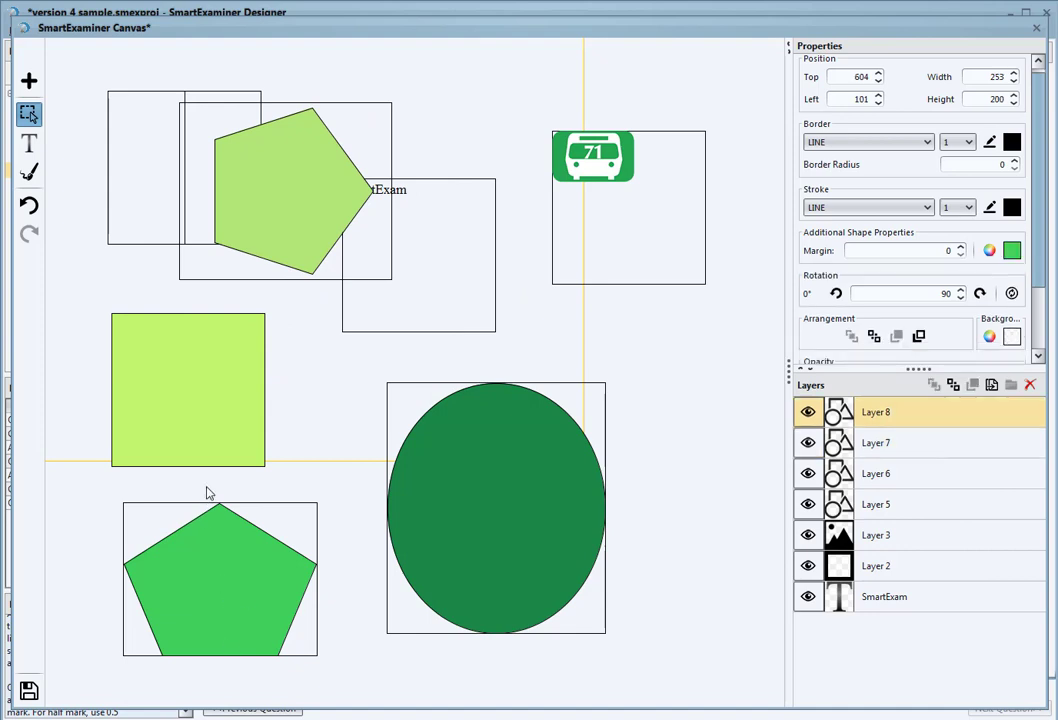
pyautogui.moveTo(210, 505); pyautogui.dragTo(283, 497)
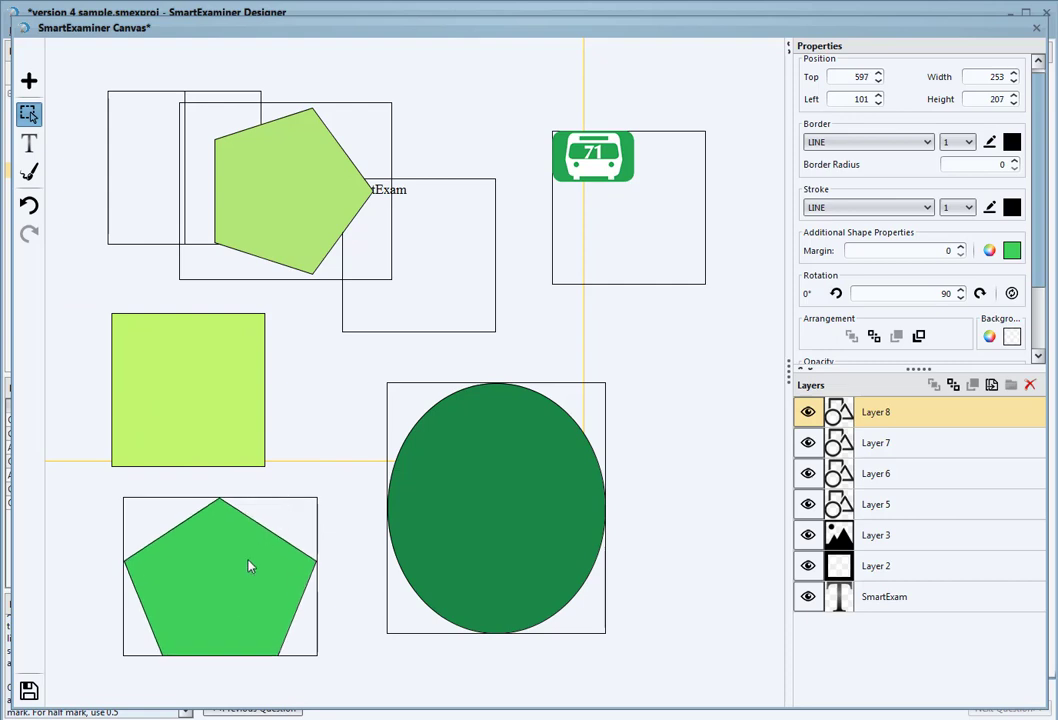
# - Add a star shape at about Top 401, Left 747 and delete it from the canvas
pyautogui.click(28, 78)
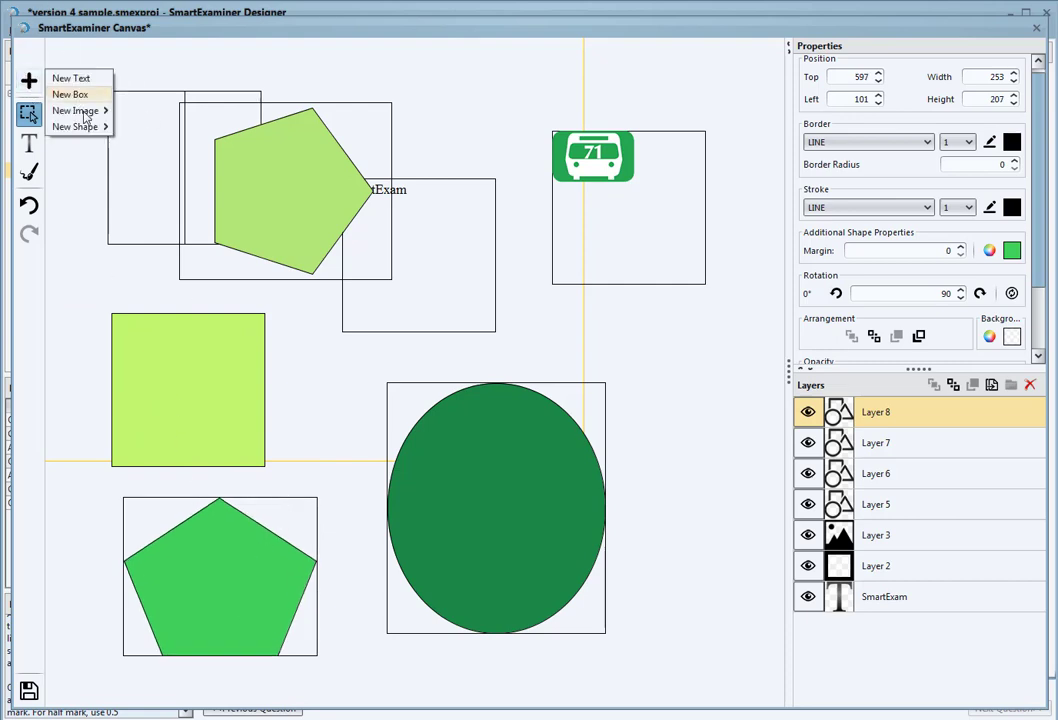
pyautogui.moveTo(80, 127)
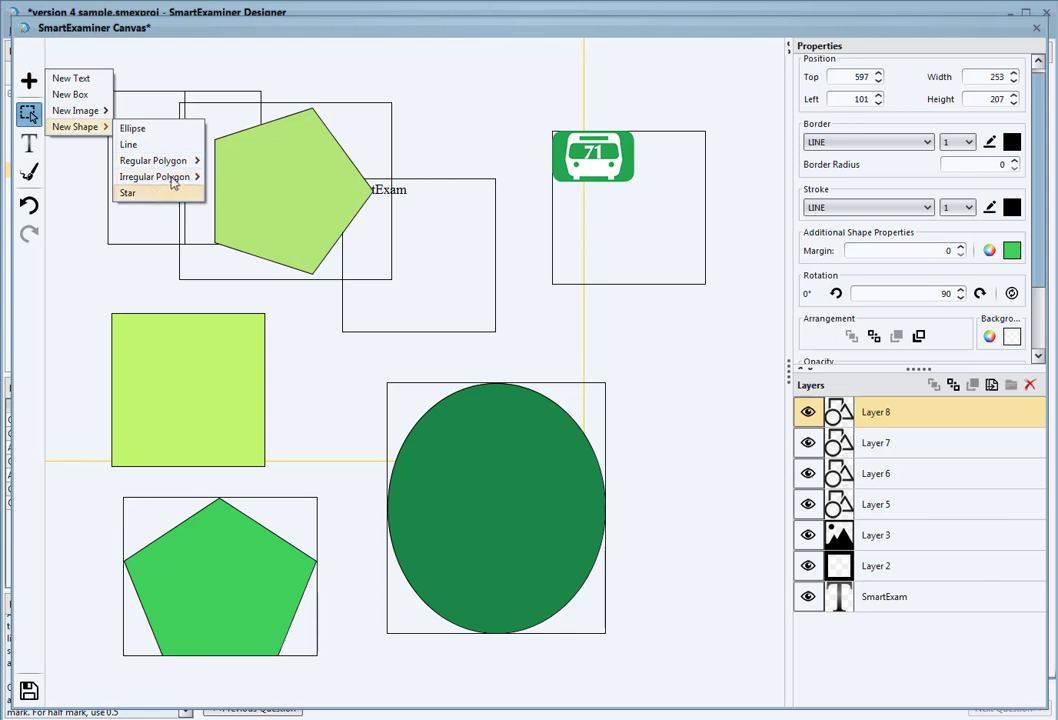
pyautogui.moveTo(170, 177)
pyautogui.click(146, 195)
pyautogui.moveTo(446, 331); pyautogui.dragTo(705, 404)
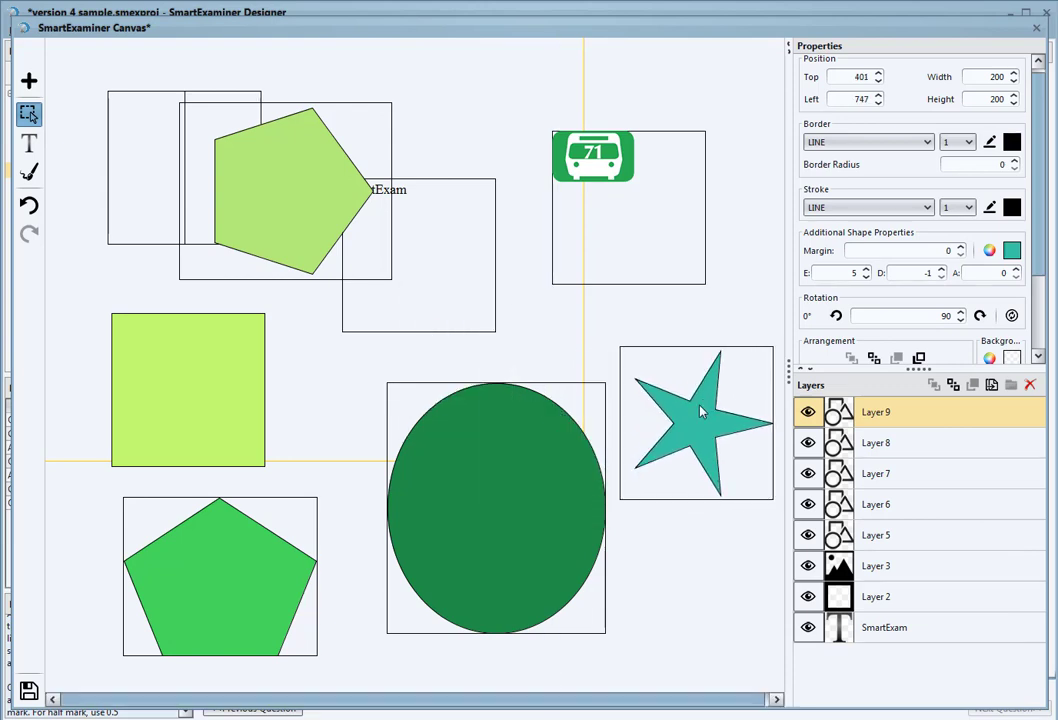
pyautogui.click(1030, 385)
pyautogui.click(470, 389)
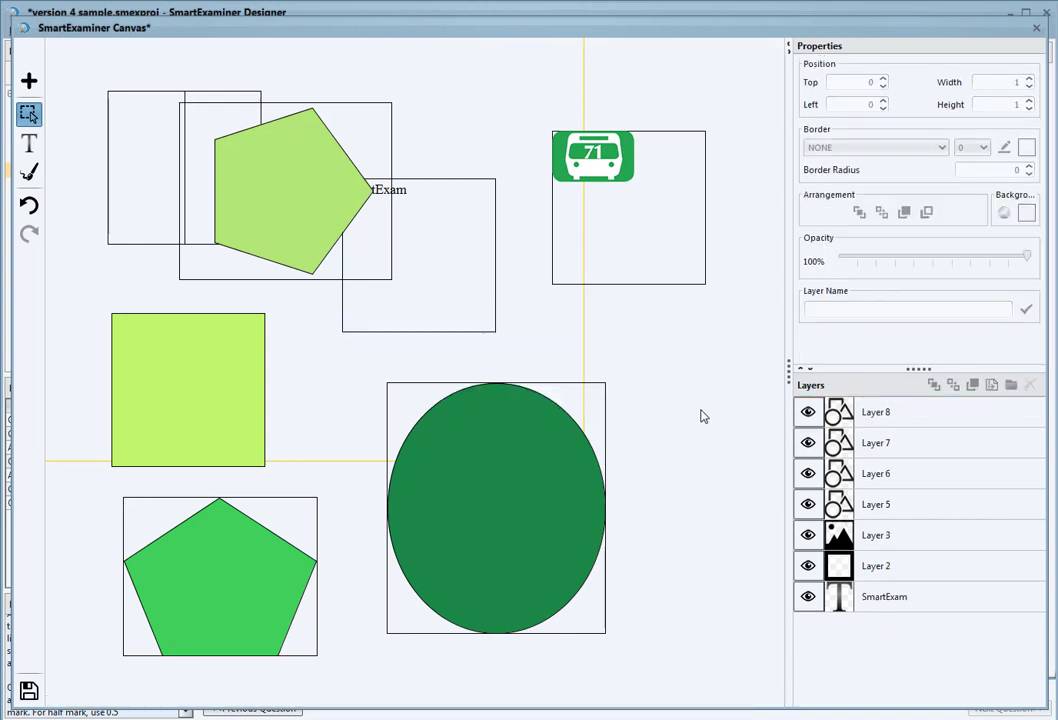
# - Delete the dark green ellipse from the canvas
pyautogui.click(587, 470)
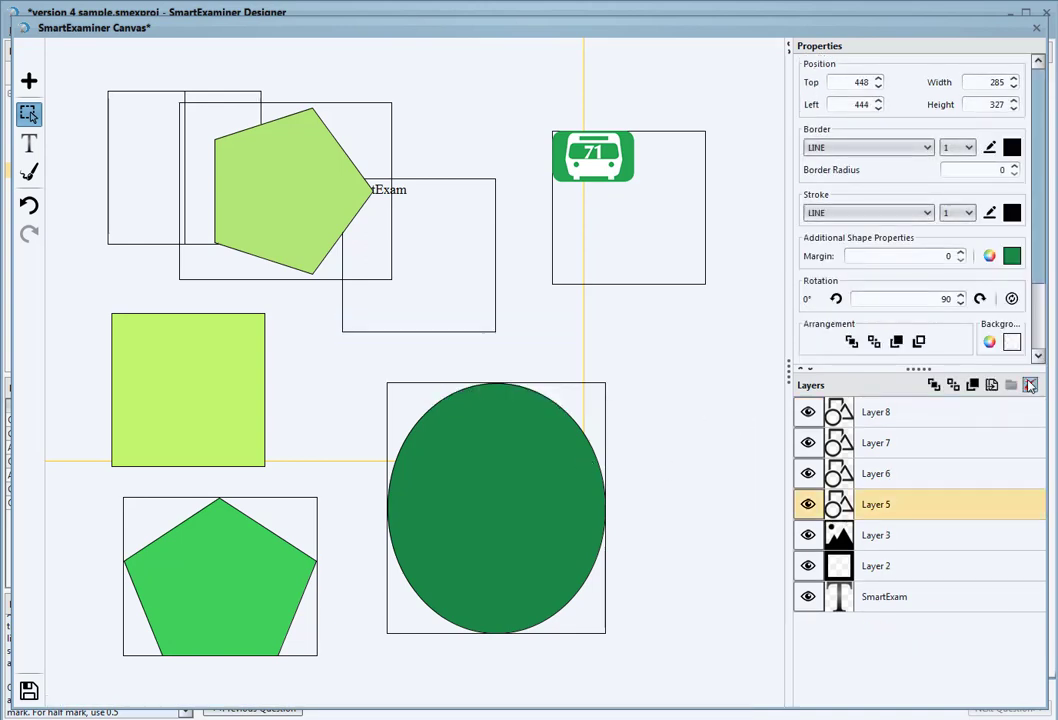
pyautogui.click(1030, 385)
pyautogui.click(480, 390)
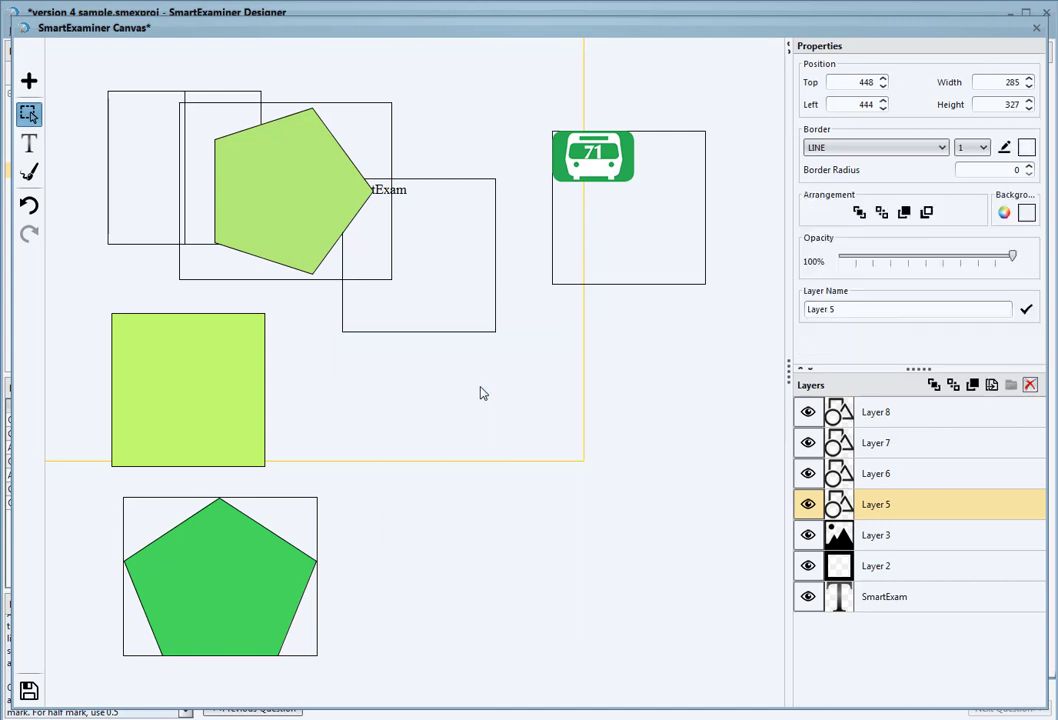
# - Move the irregular pentagon to about Top 507, Left 654 and delete it from the canvas
pyautogui.click(314, 543)
pyautogui.moveTo(314, 543); pyautogui.dragTo(739, 474)
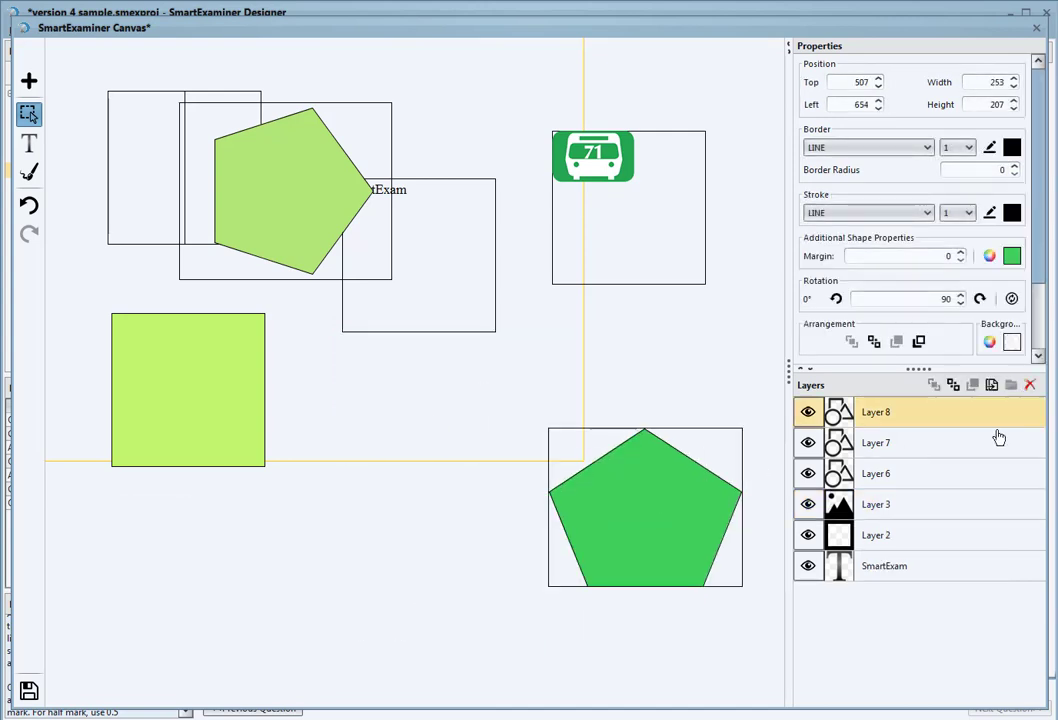
pyautogui.click(1030, 385)
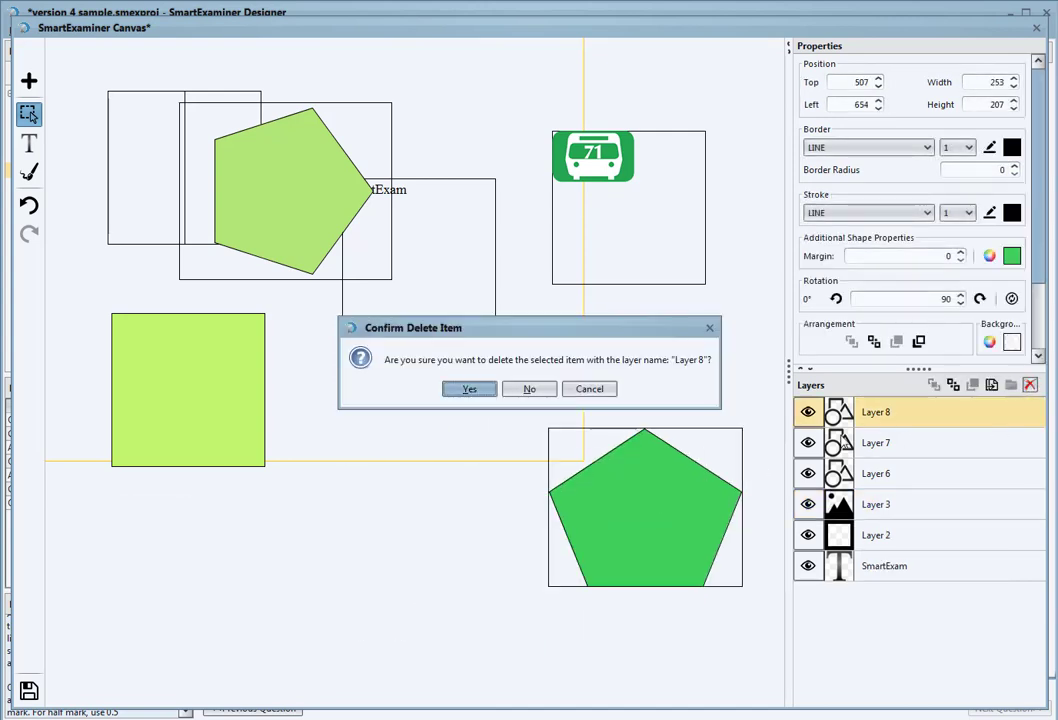
pyautogui.click(475, 390)
# - Move the regular pentagon to about Top 504, Left 551 and the light green box to about Top 350, Left 57
pyautogui.moveTo(257, 210); pyautogui.dragTo(555, 509)
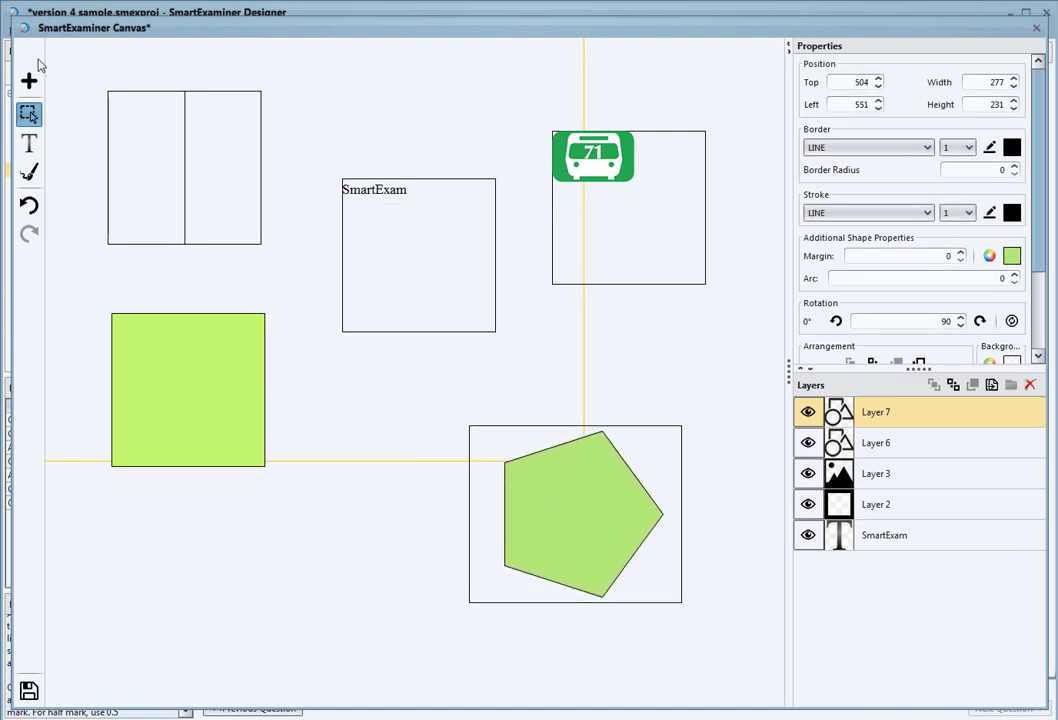
pyautogui.moveTo(185, 378)
pyautogui.mouseDown()
pyautogui.moveTo(156, 375)
pyautogui.moveTo(168, 371)
pyautogui.mouseUp()
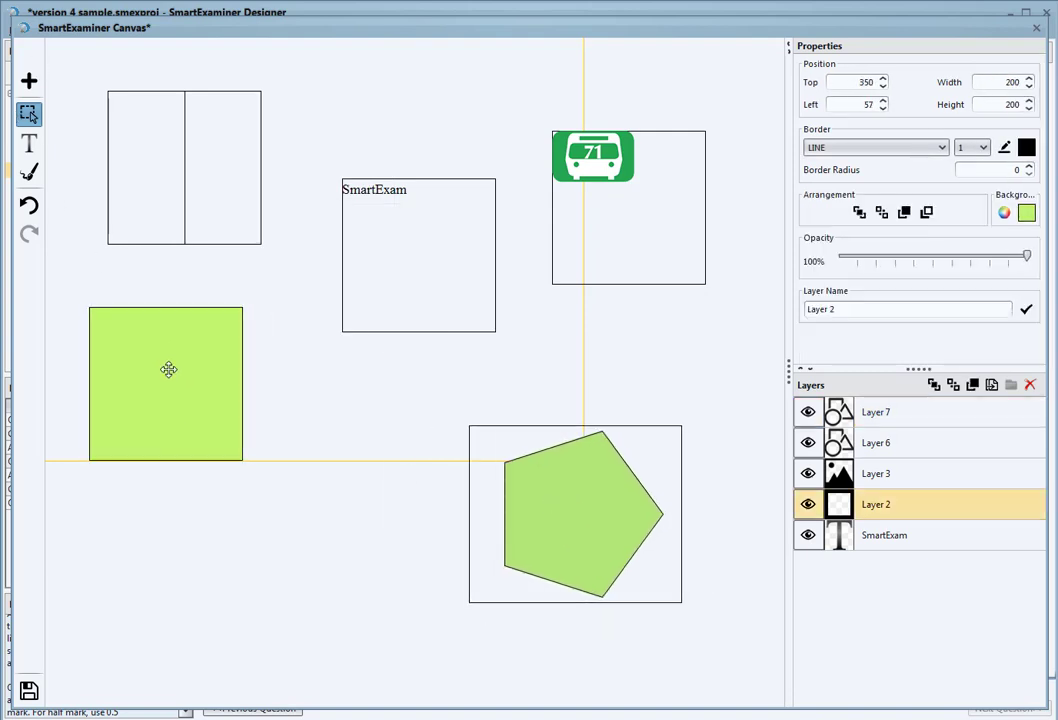
# - Add an irregular-polygon rectangle, enlarge it to about 394 wide by 346 high, and place it at about Top 405, Left 326
pyautogui.click(29, 82)
pyautogui.moveTo(79, 113)
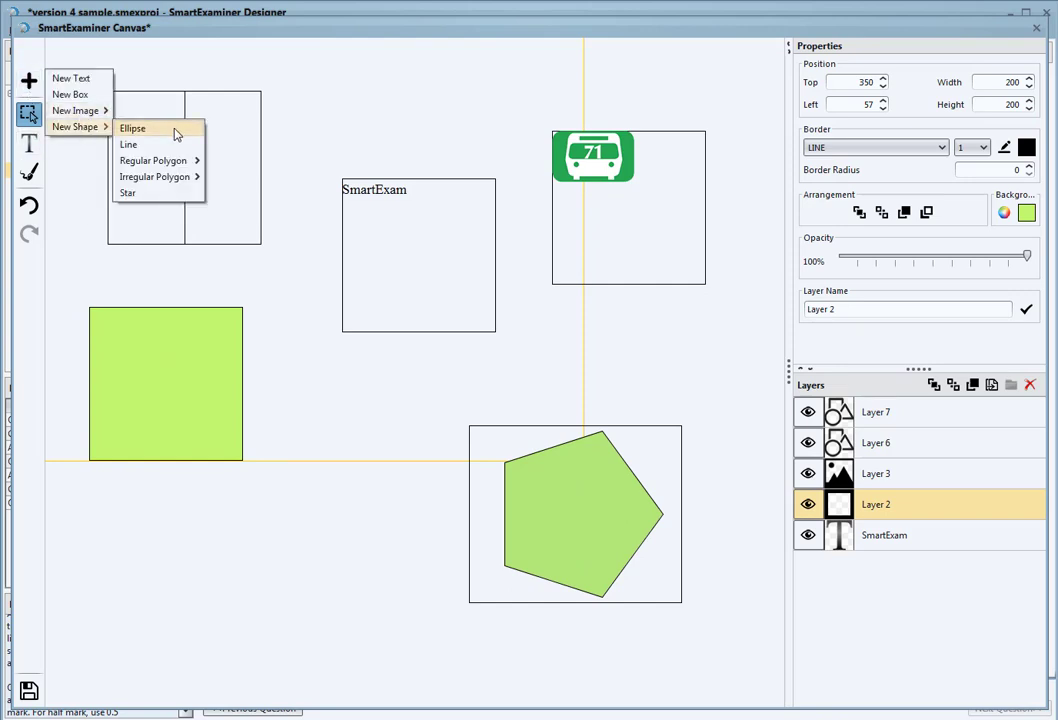
pyautogui.moveTo(175, 164)
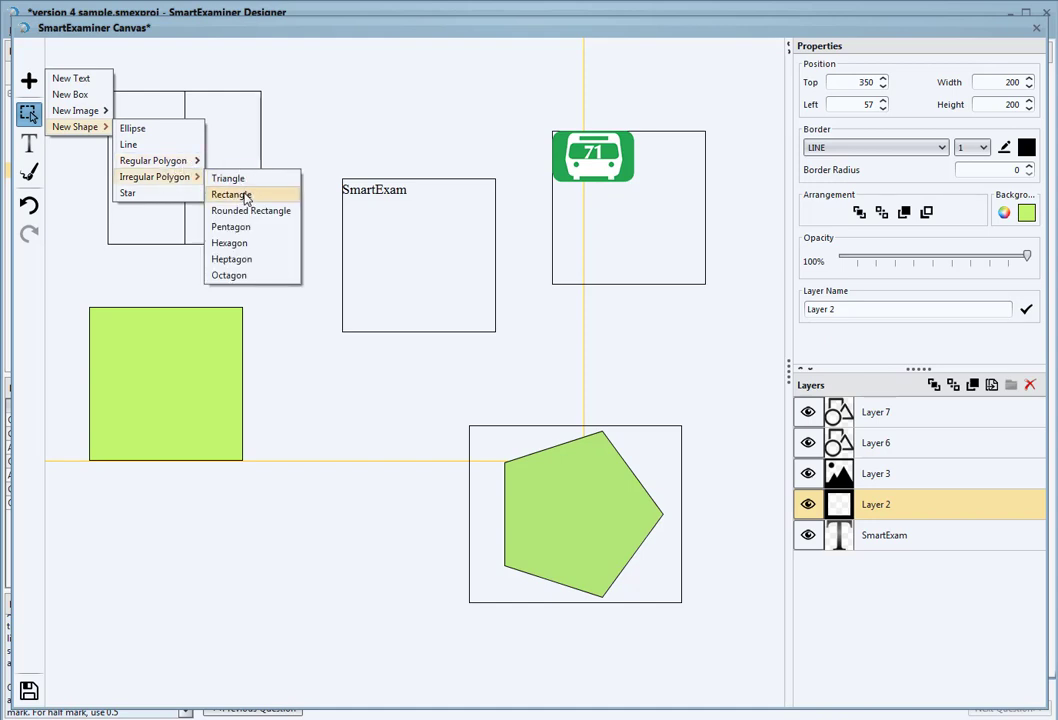
pyautogui.click(245, 198)
pyautogui.moveTo(203, 330); pyautogui.dragTo(376, 422)
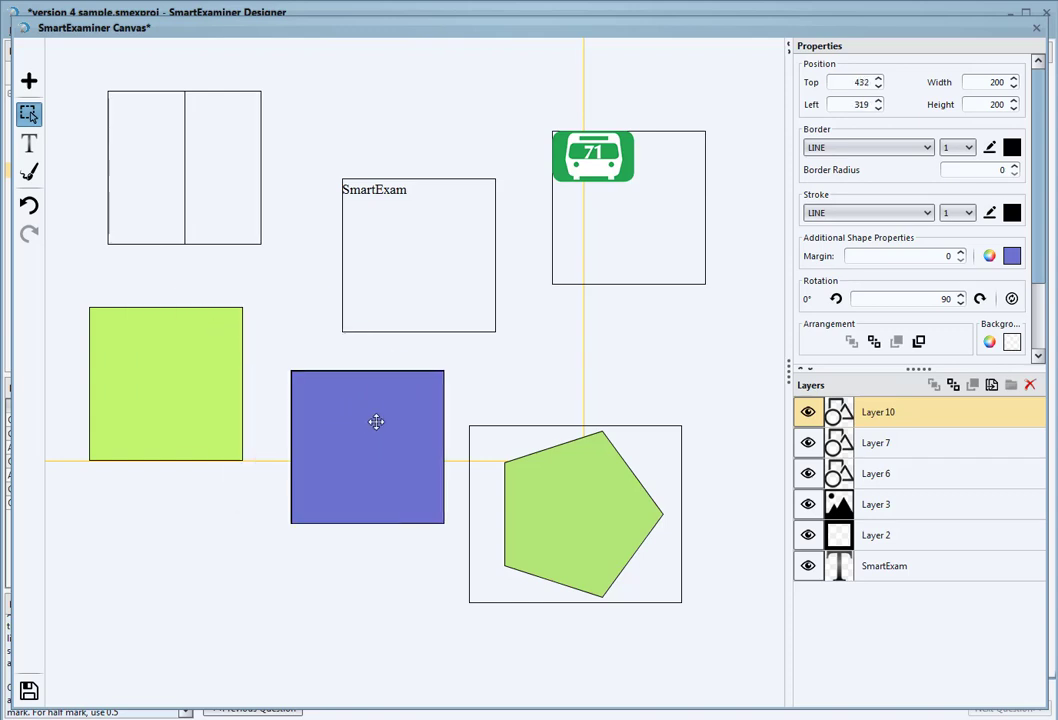
pyautogui.moveTo(373, 521); pyautogui.dragTo(394, 632)
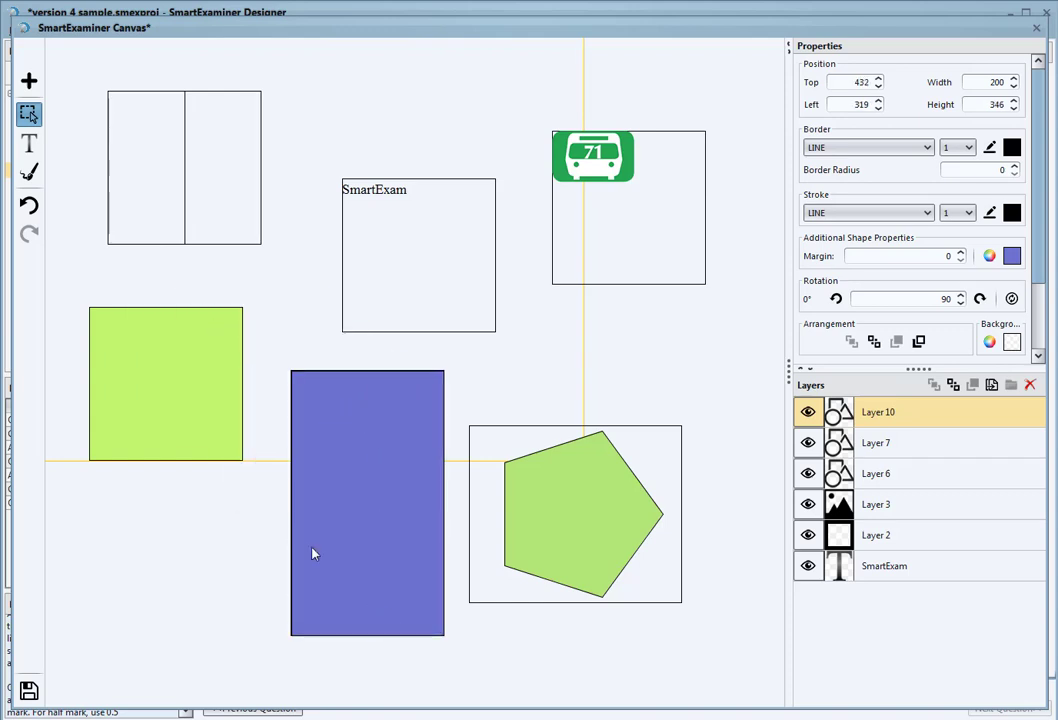
pyautogui.moveTo(292, 528); pyautogui.dragTo(143, 513)
pyautogui.moveTo(381, 474); pyautogui.dragTo(534, 447)
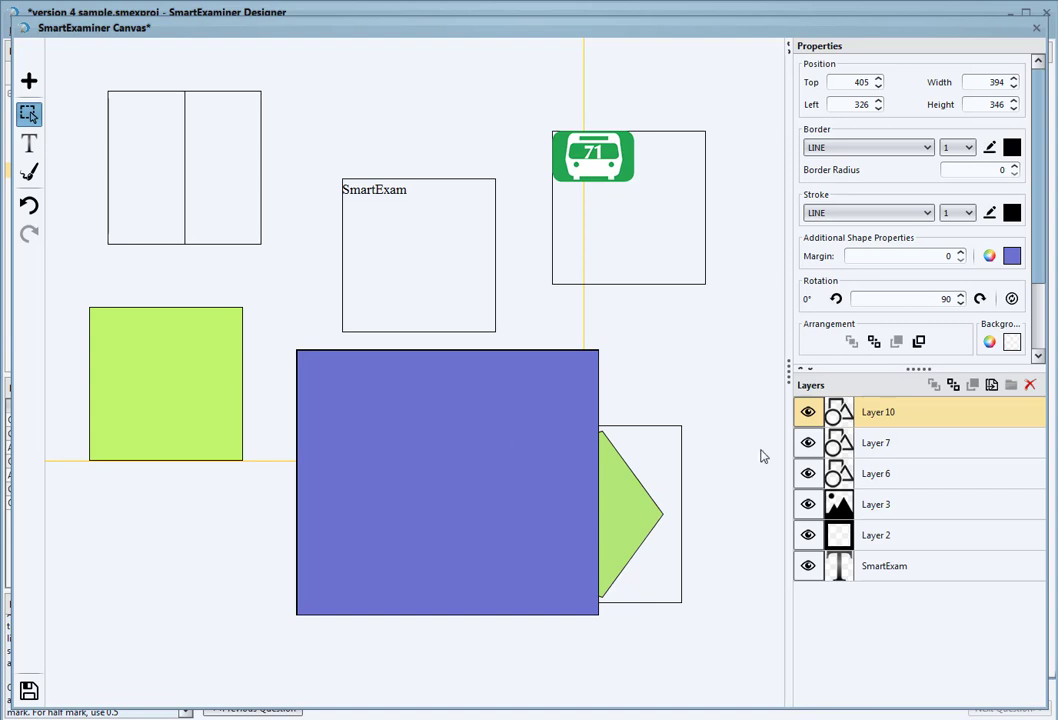
# - Delete the large blue rectangle from the canvas
pyautogui.click(1032, 387)
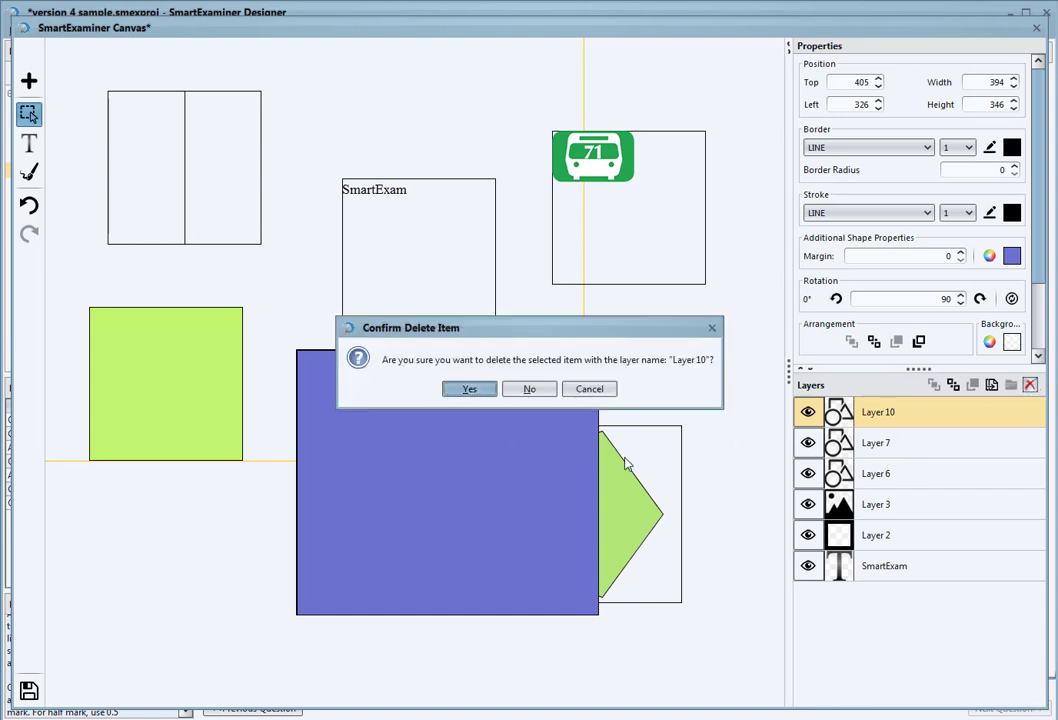
pyautogui.click(482, 391)
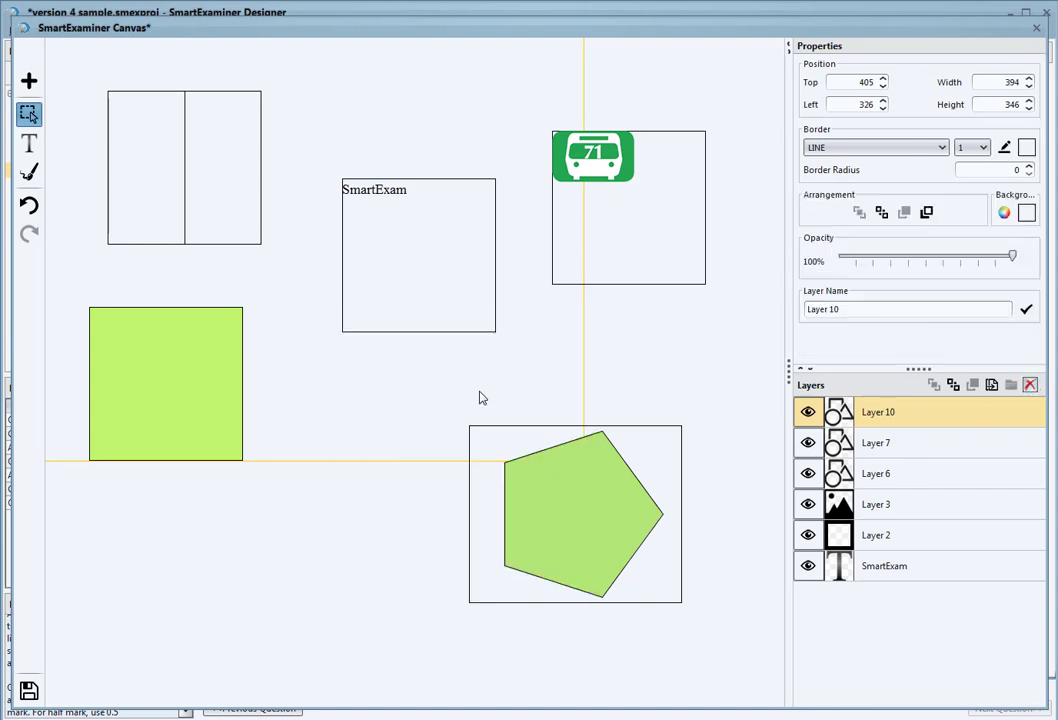
# - Move the light green box to about Top 386, Left 215
pyautogui.click(167, 391)
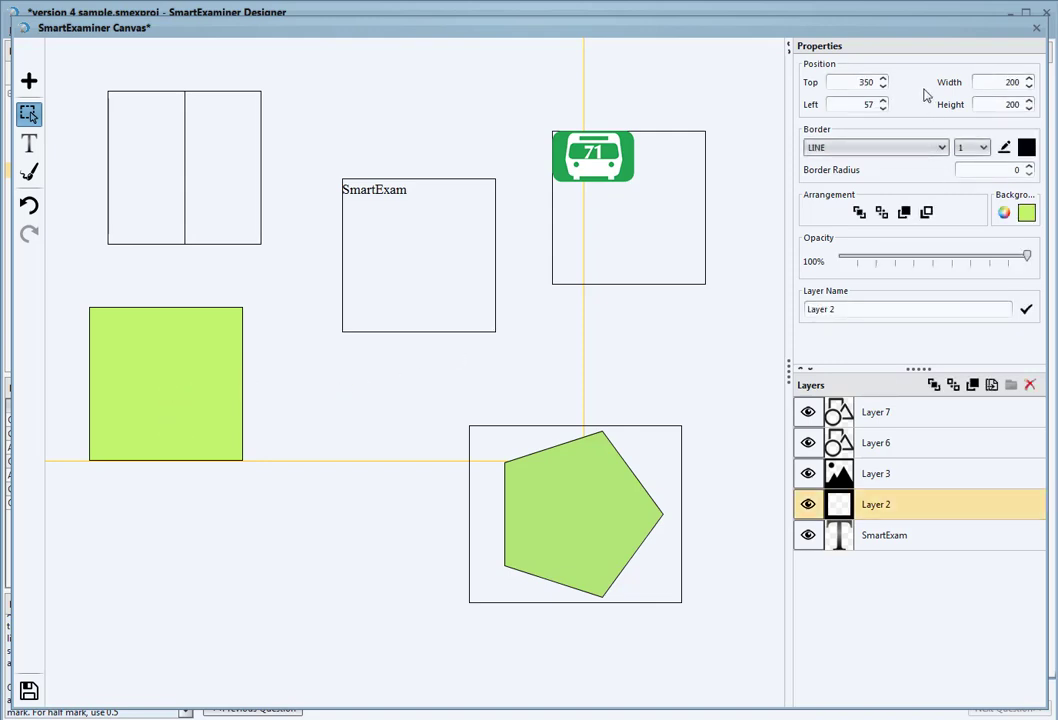
pyautogui.doubleClick(856, 82)
pyautogui.moveTo(155, 396); pyautogui.dragTo(275, 417)
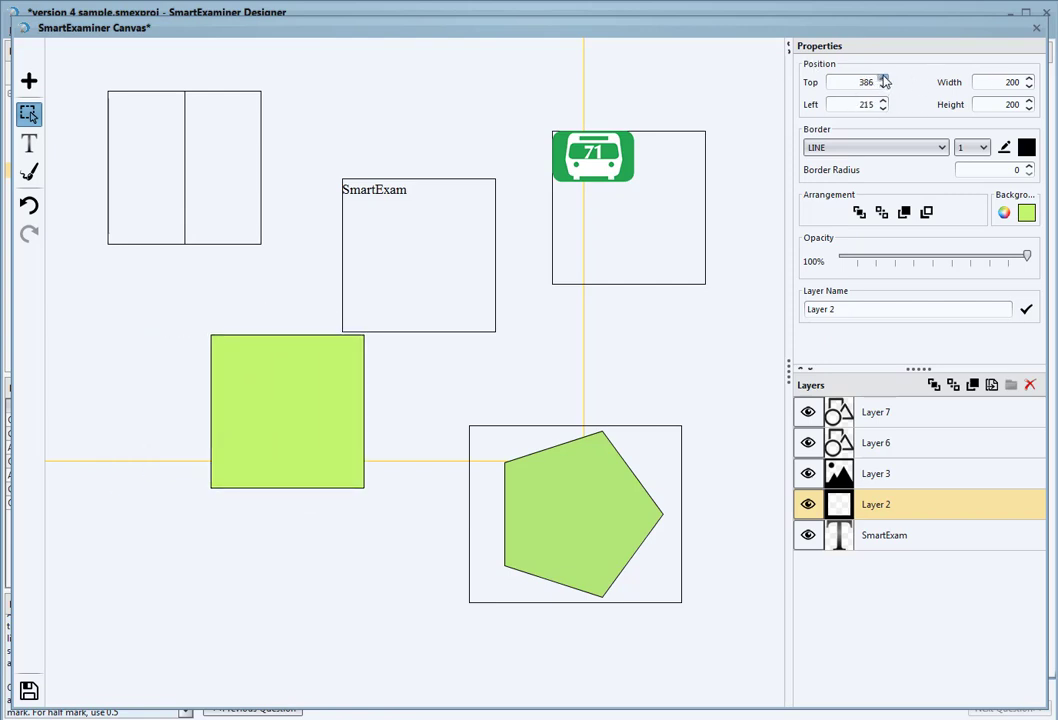
# - Remove the light green box's border by setting it to NONE, and move the box to about Top 388, Left 119
pyautogui.moveTo(884, 82); pyautogui.dragTo(884, 82)
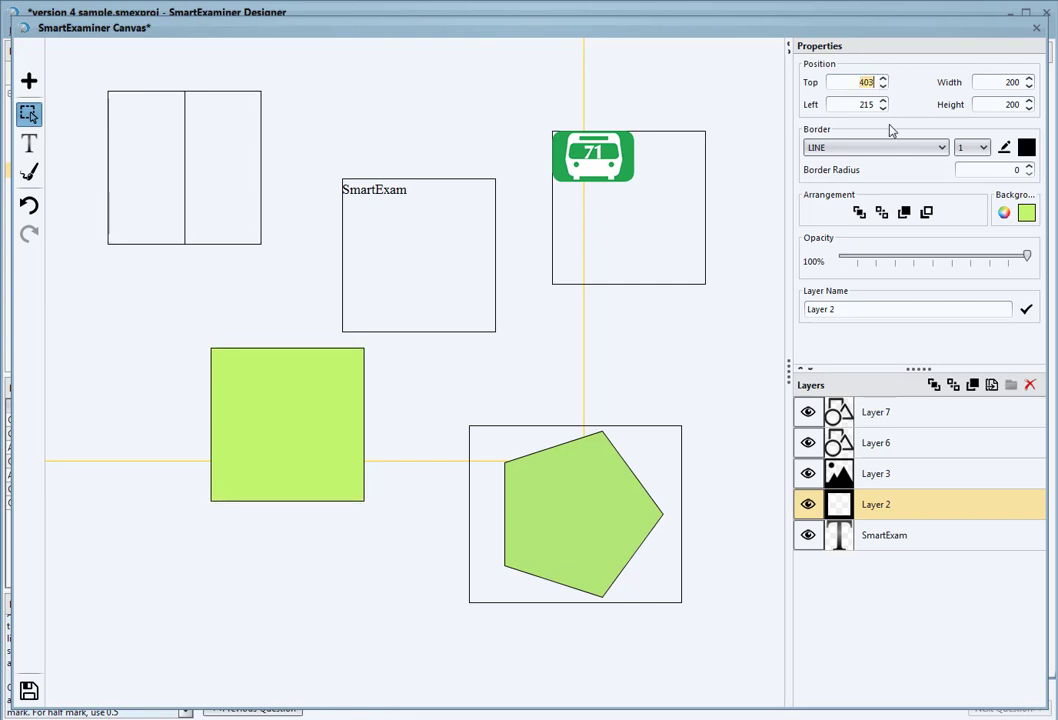
pyautogui.moveTo(287, 424); pyautogui.dragTo(233, 446)
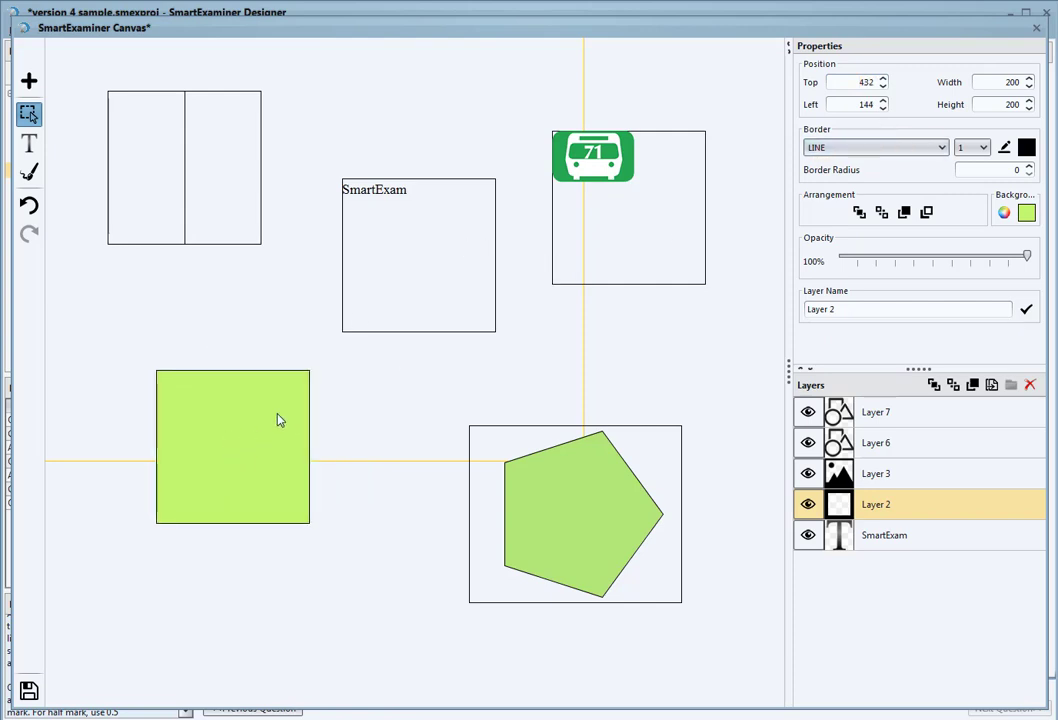
pyautogui.click(881, 150)
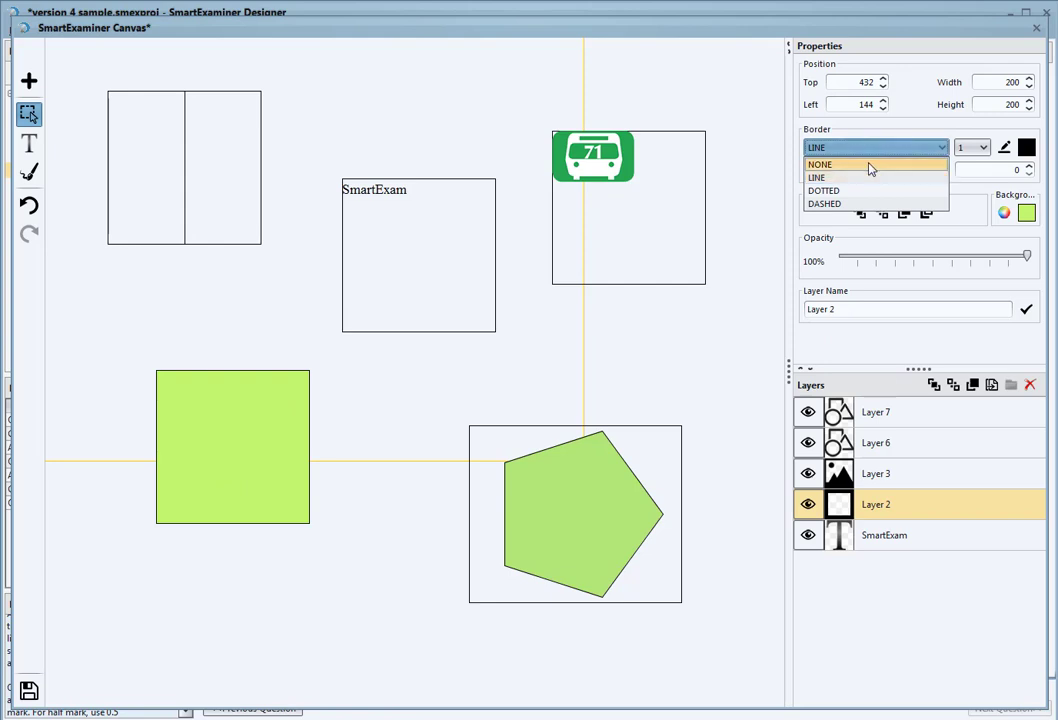
pyautogui.click(870, 166)
pyautogui.moveTo(265, 439); pyautogui.dragTo(232, 404)
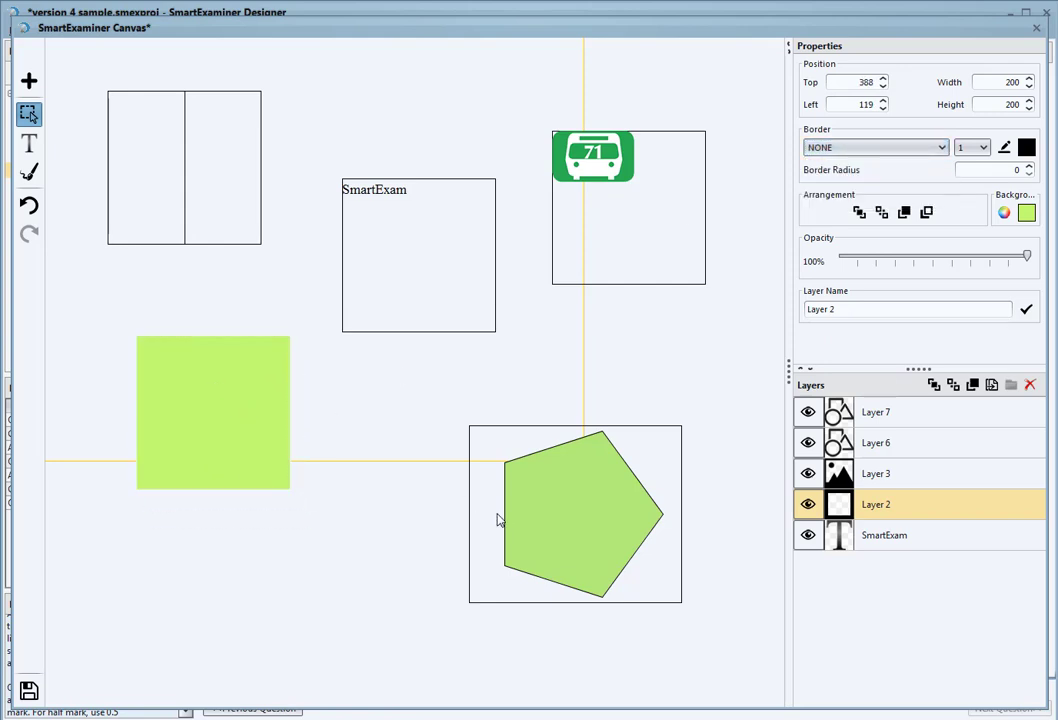
pyautogui.click(160, 416)
# - Try a dotted border on the light green box, and switch it to a dashed border of width 3
pyautogui.click(878, 150)
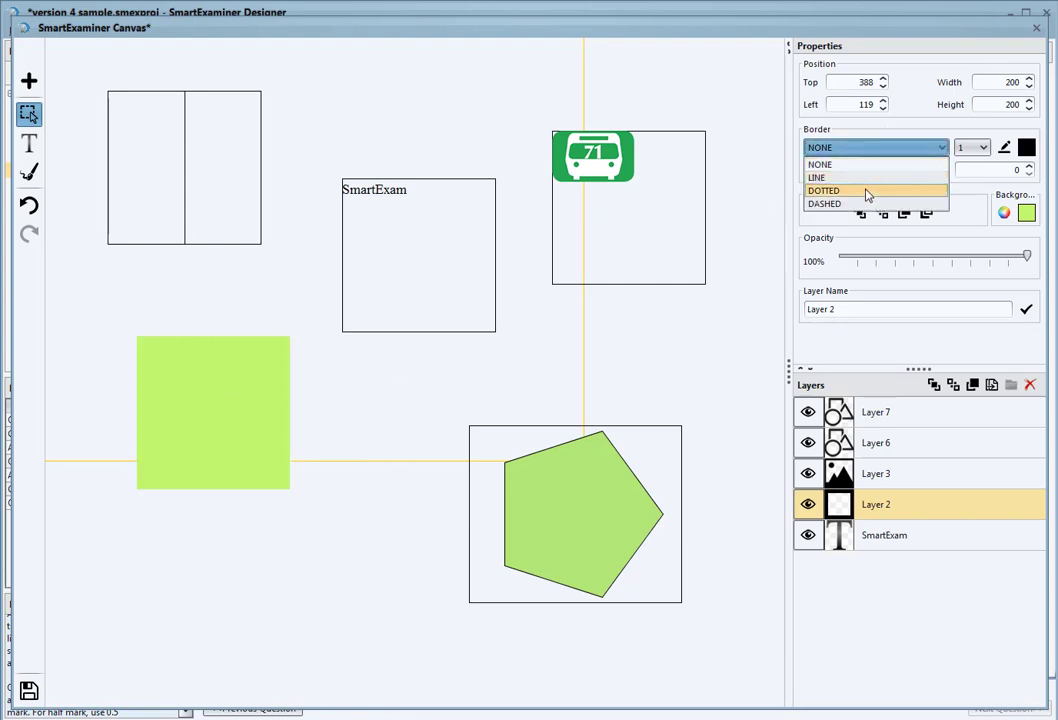
pyautogui.click(868, 195)
pyautogui.click(866, 150)
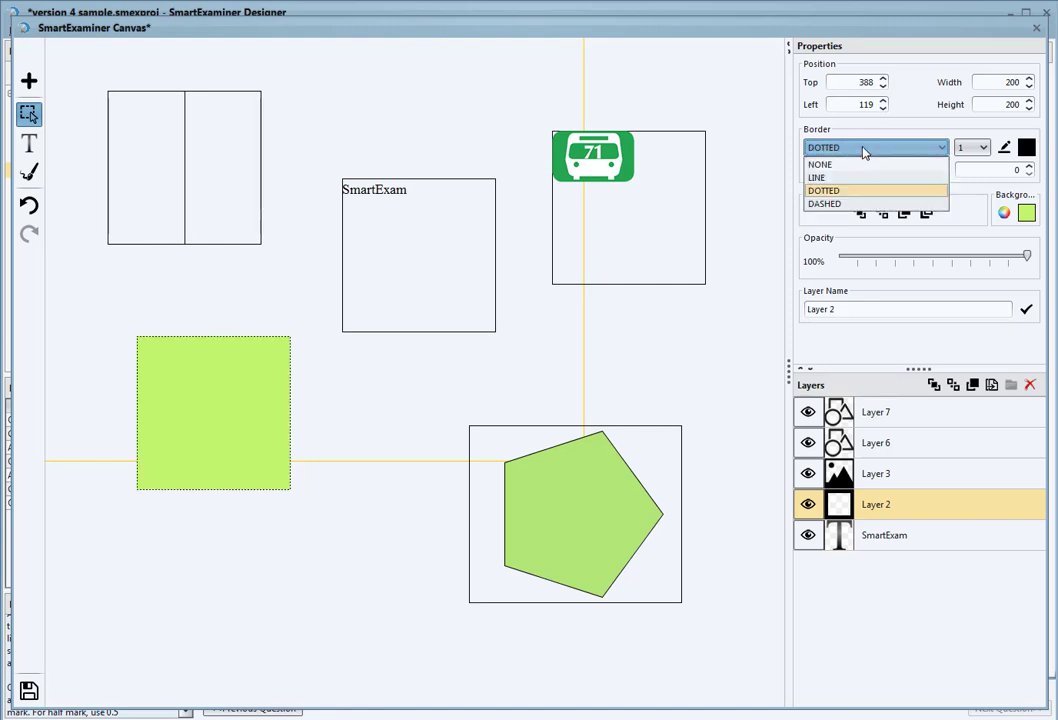
pyautogui.click(867, 204)
pyautogui.click(971, 148)
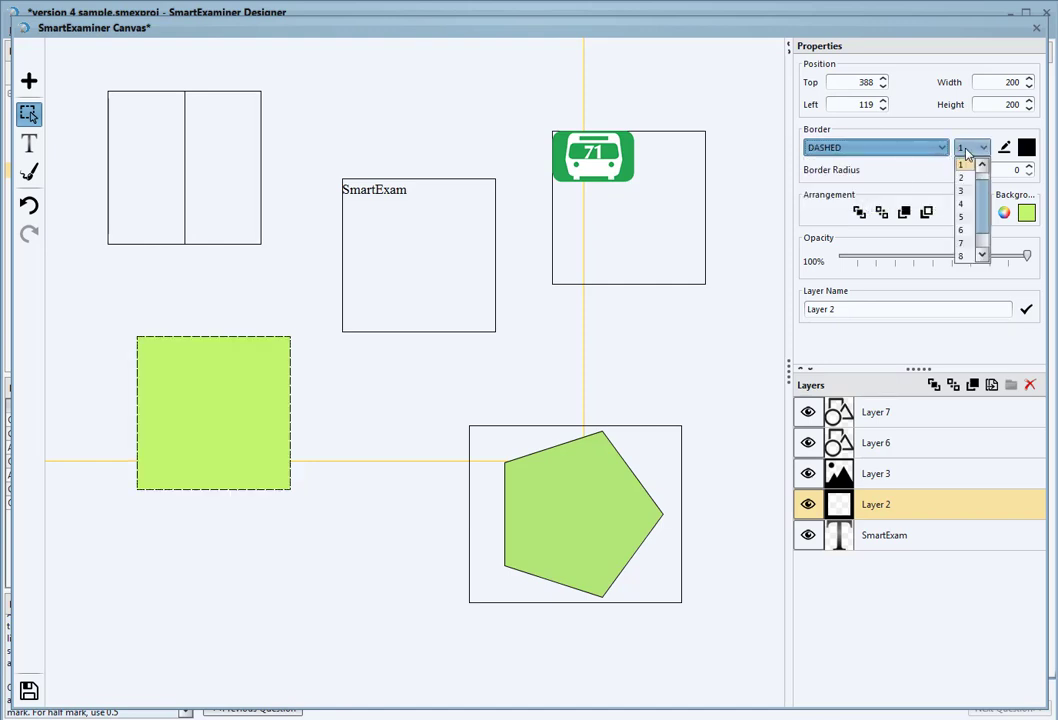
pyautogui.click(962, 190)
# - Try a border width of 0 on the light green box, and give it a LINE border of width 1
pyautogui.click(968, 148)
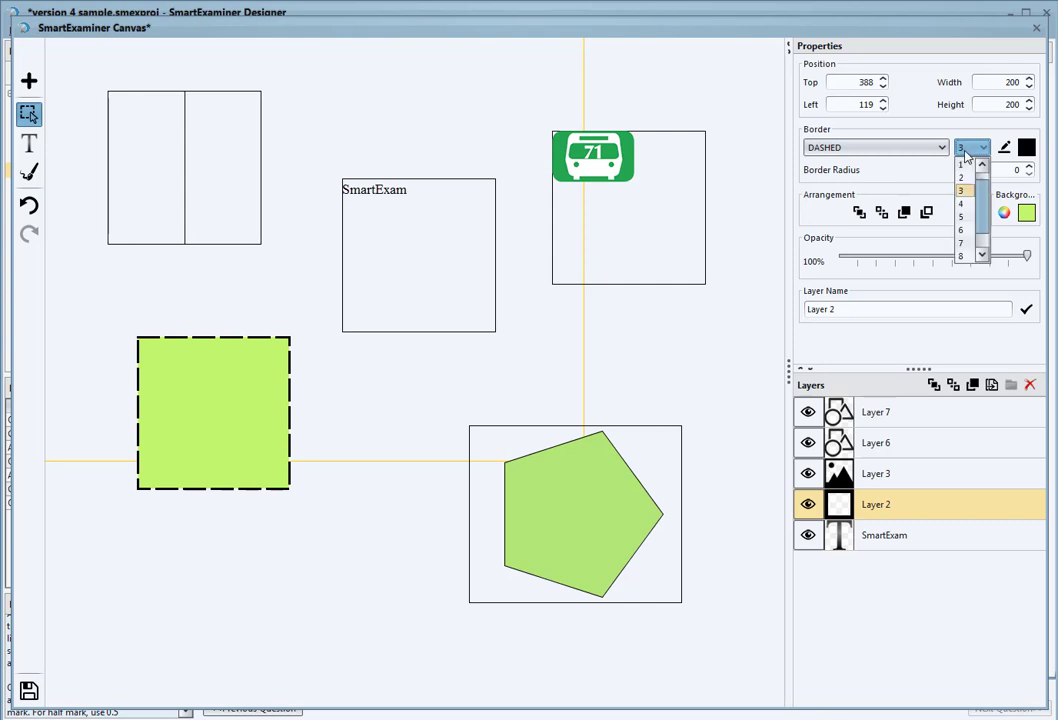
pyautogui.scroll(1, 968, 165)
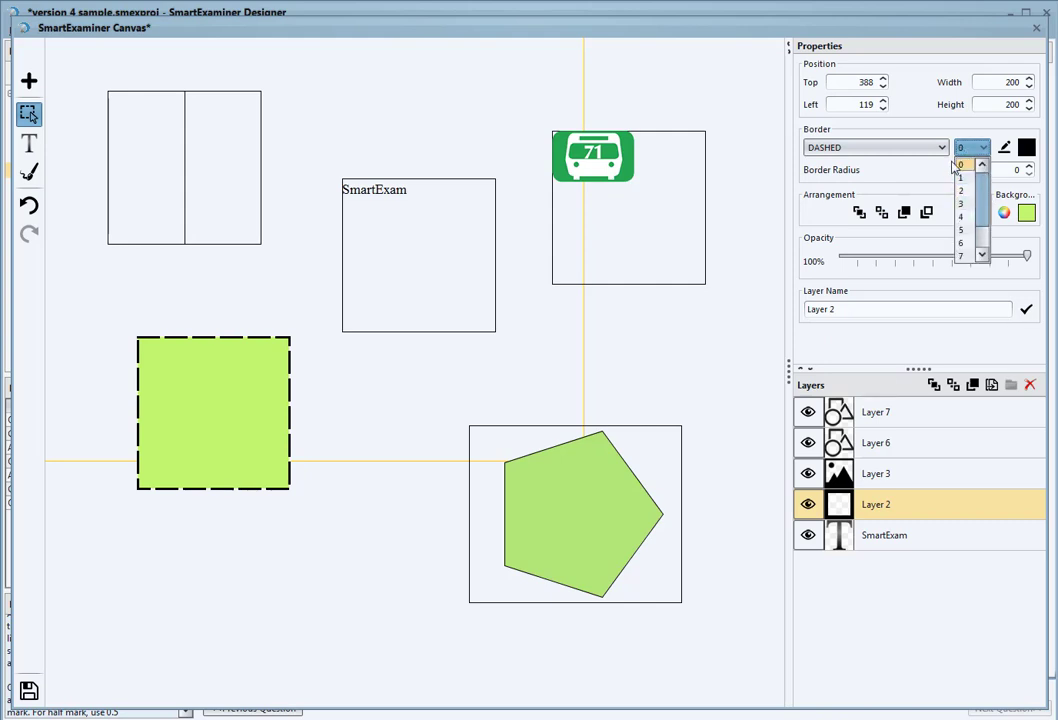
pyautogui.click(962, 165)
pyautogui.click(875, 148)
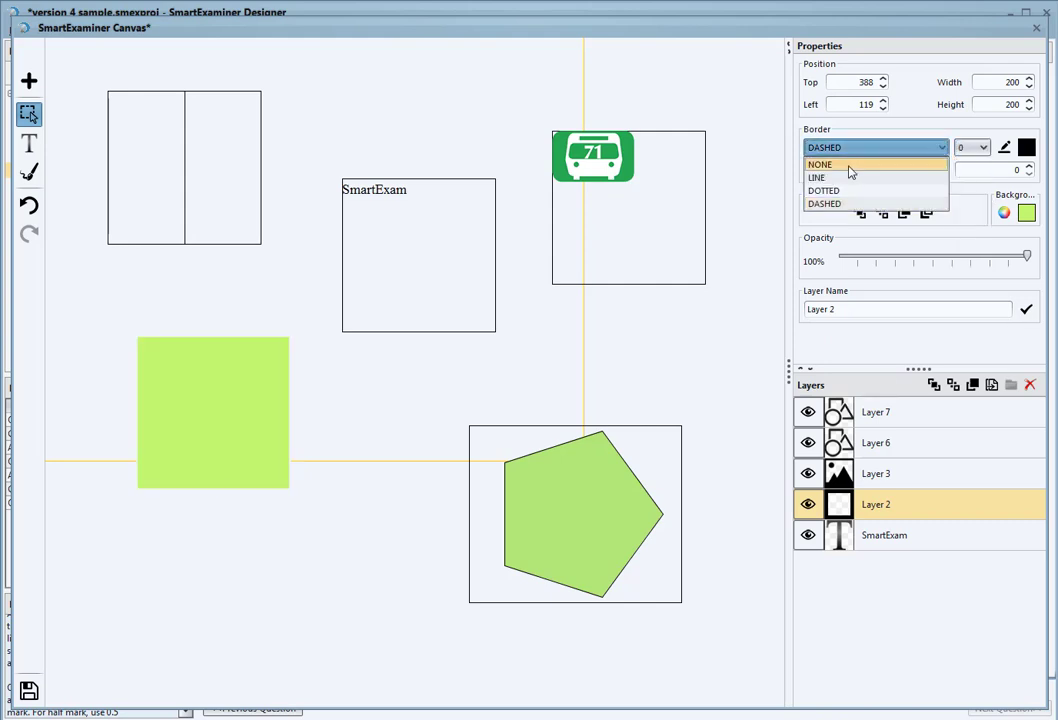
pyautogui.click(846, 177)
pyautogui.click(979, 147)
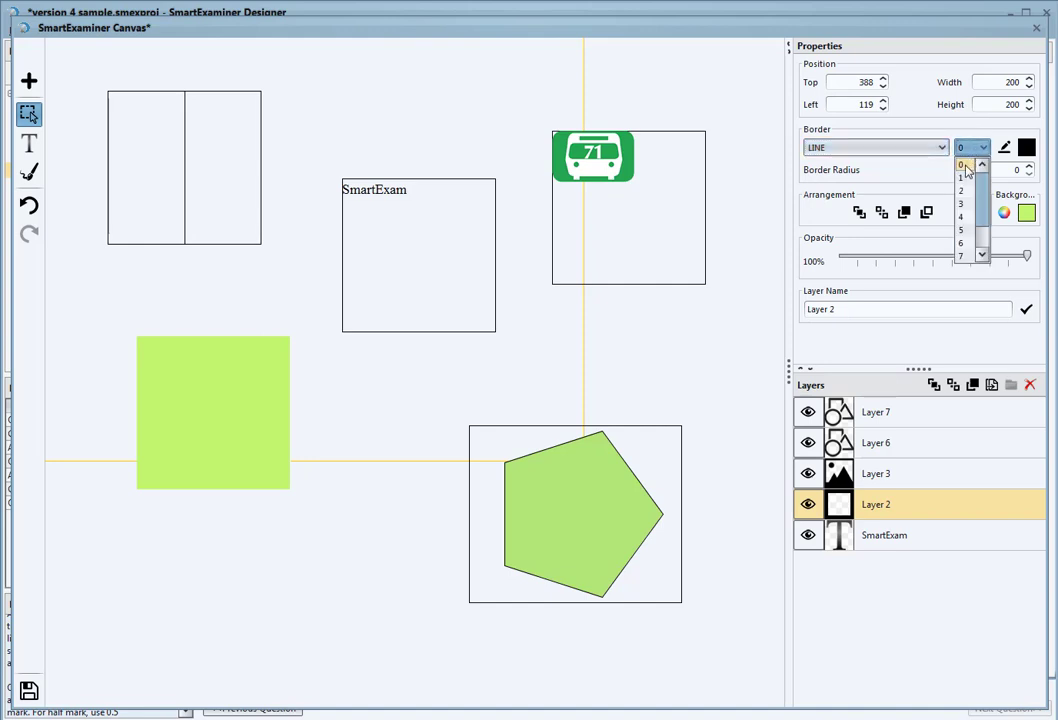
pyautogui.click(967, 178)
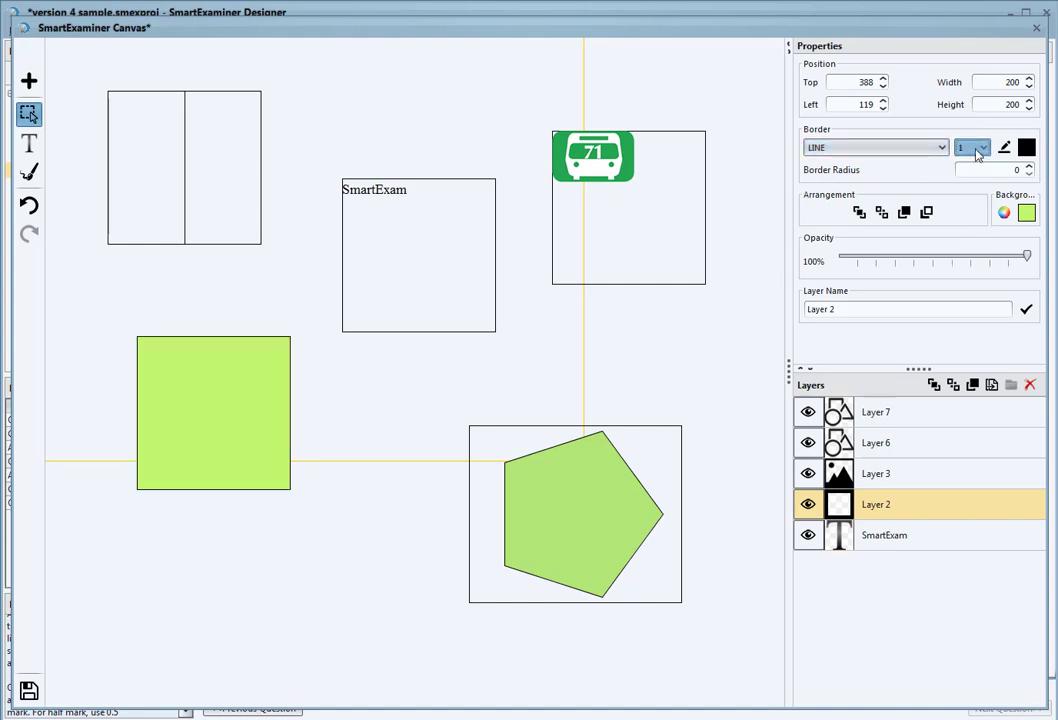
# - Set the light green box's solid border width to 0 and return it to 1
pyautogui.click(975, 148)
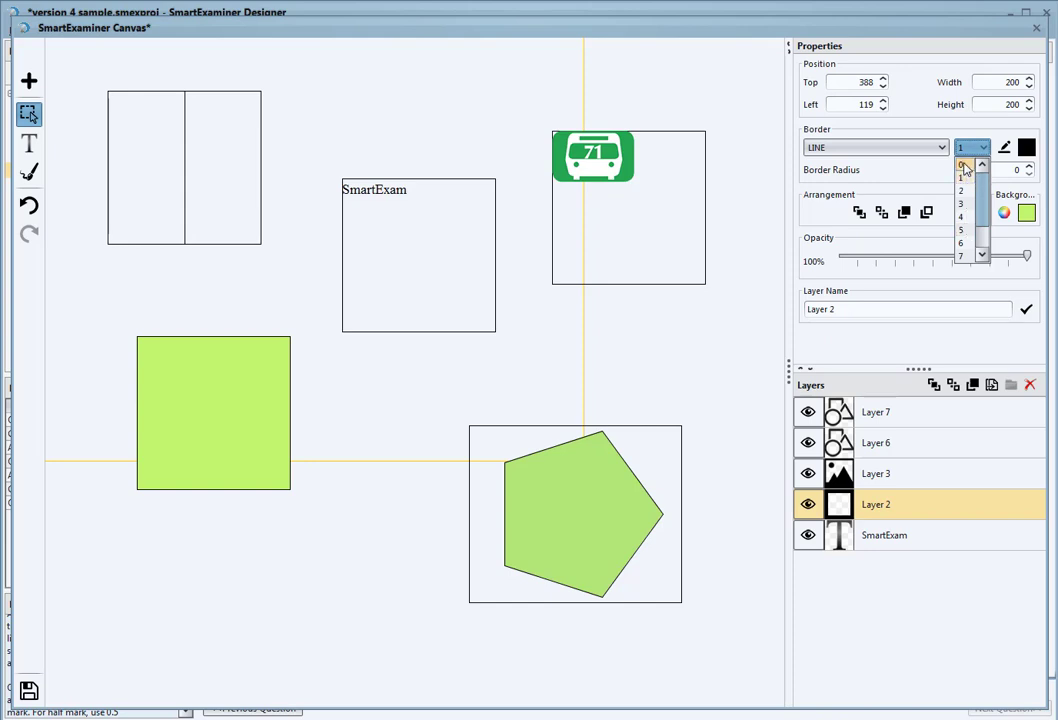
pyautogui.click(963, 166)
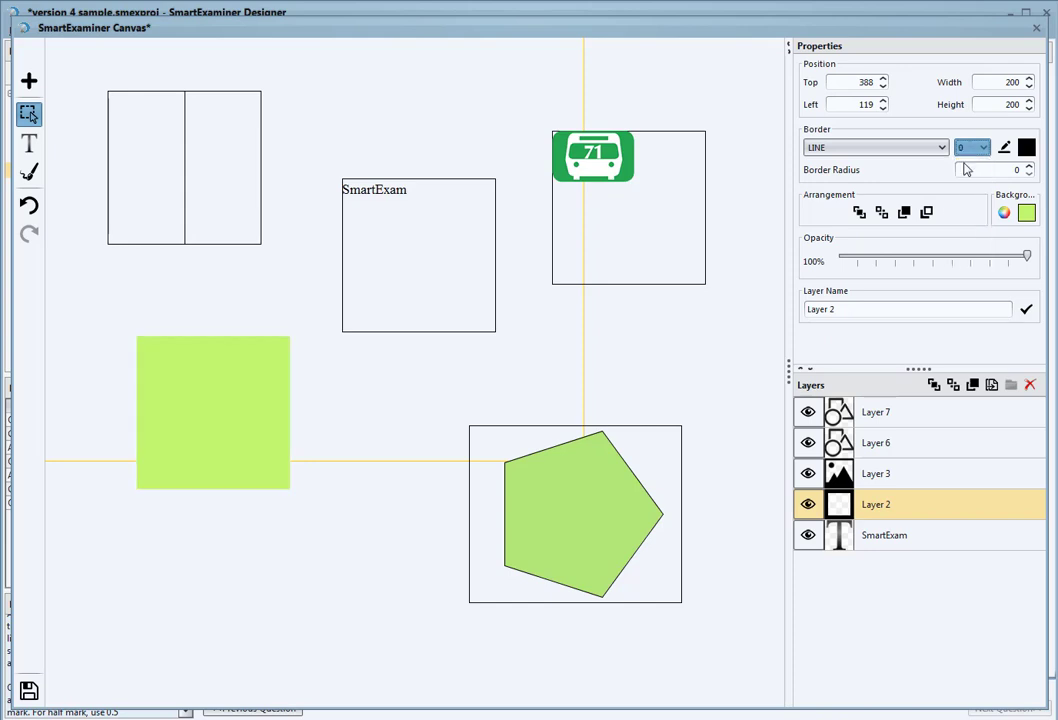
pyautogui.click(883, 150)
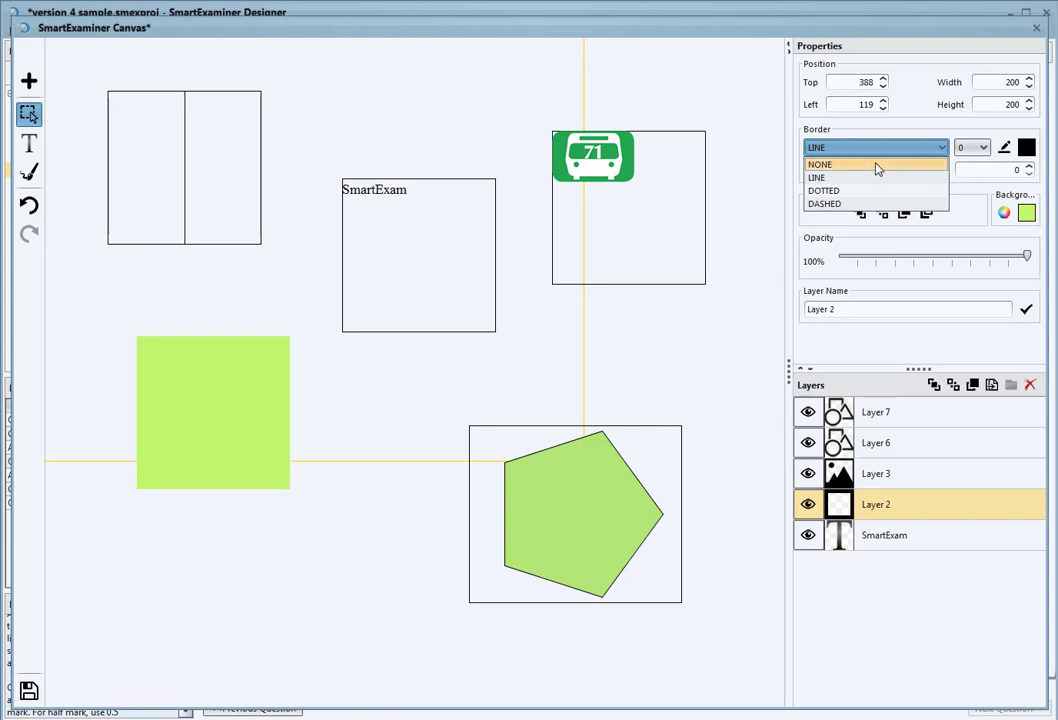
pyautogui.click(965, 148)
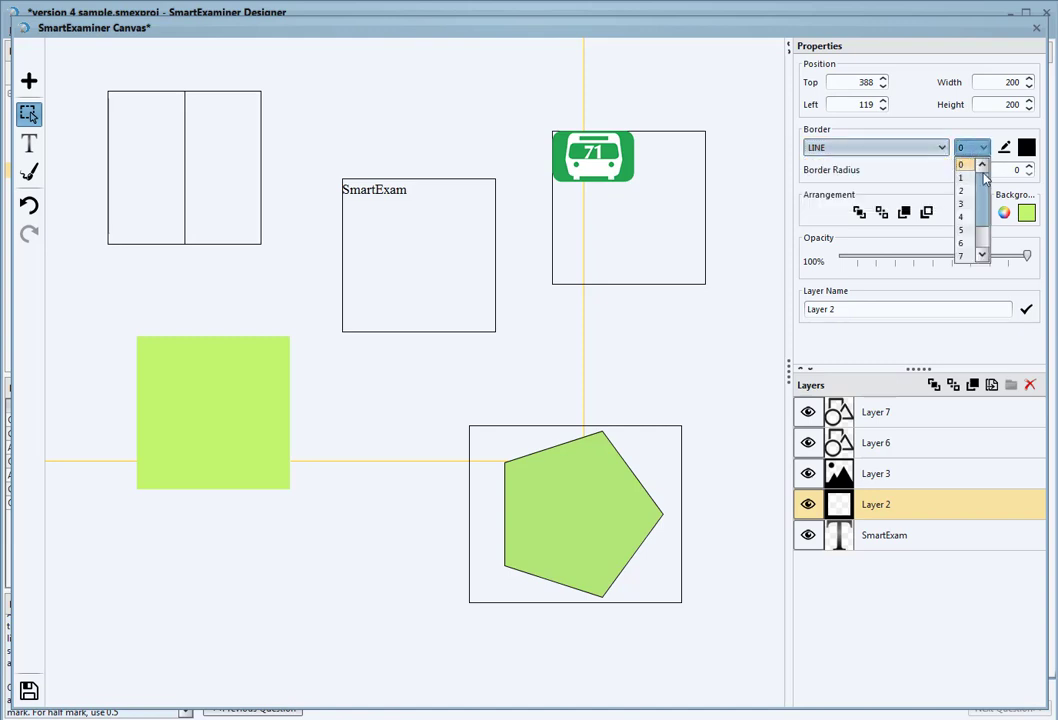
pyautogui.click(965, 178)
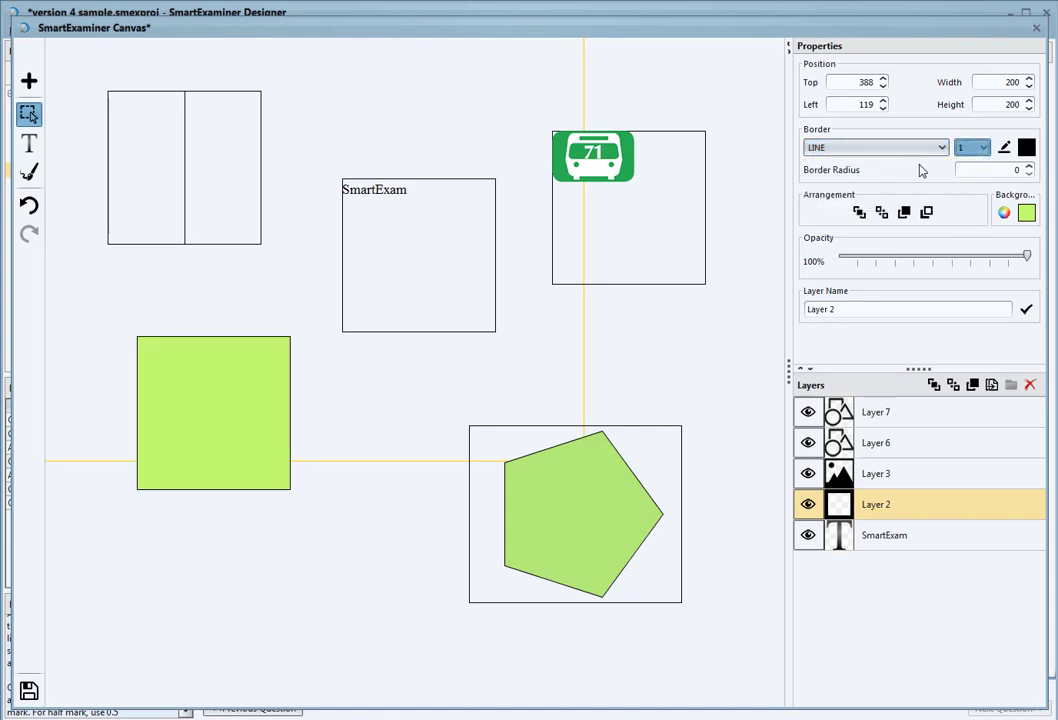
# - Round the light green box's corners with a border radius of 30, and move it to about Top 305, Left 68
pyautogui.click(1030, 168)
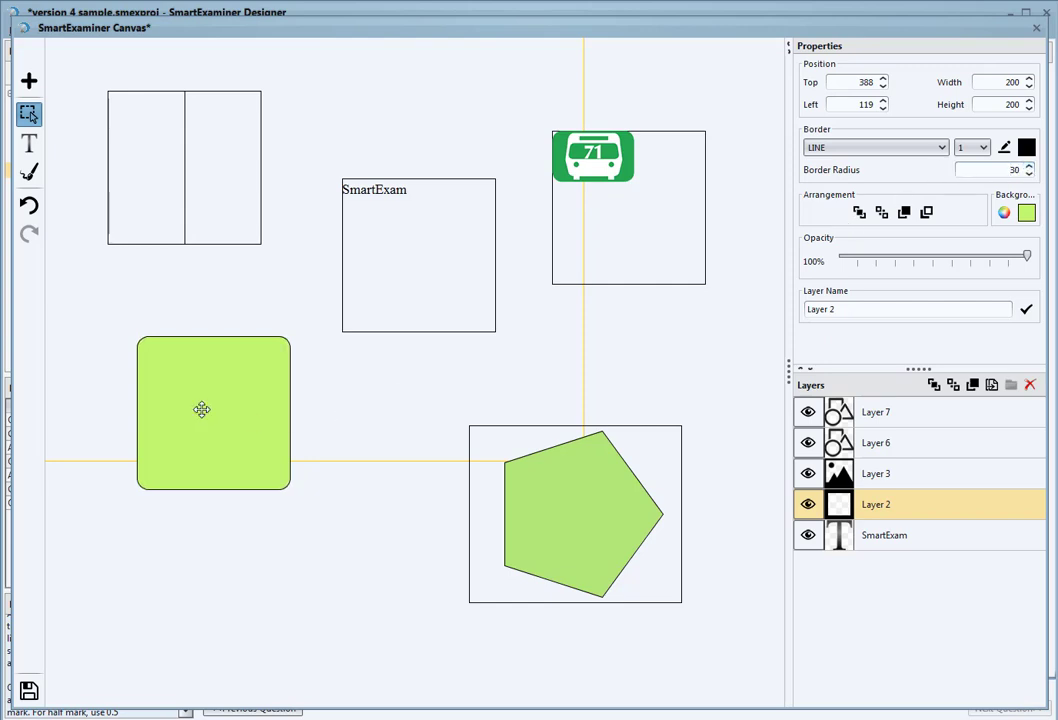
pyautogui.moveTo(202, 409); pyautogui.dragTo(162, 346)
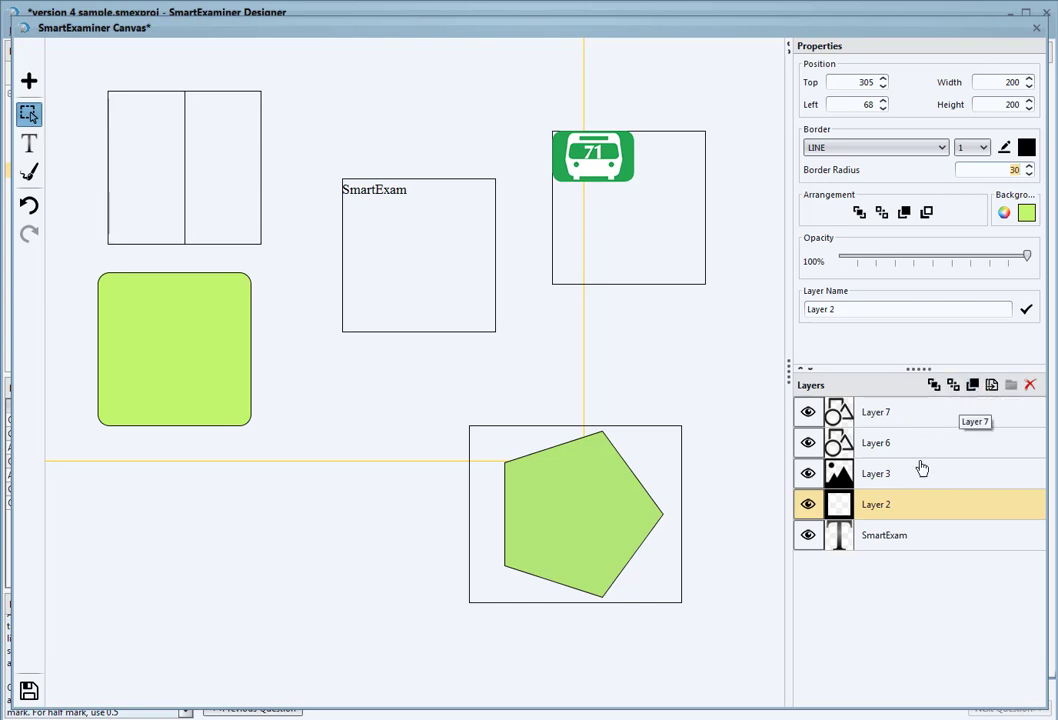
# - Send the bus image layer backward two levels to the bottom of the layer order, and bring it forward two levels
pyautogui.click(882, 476)
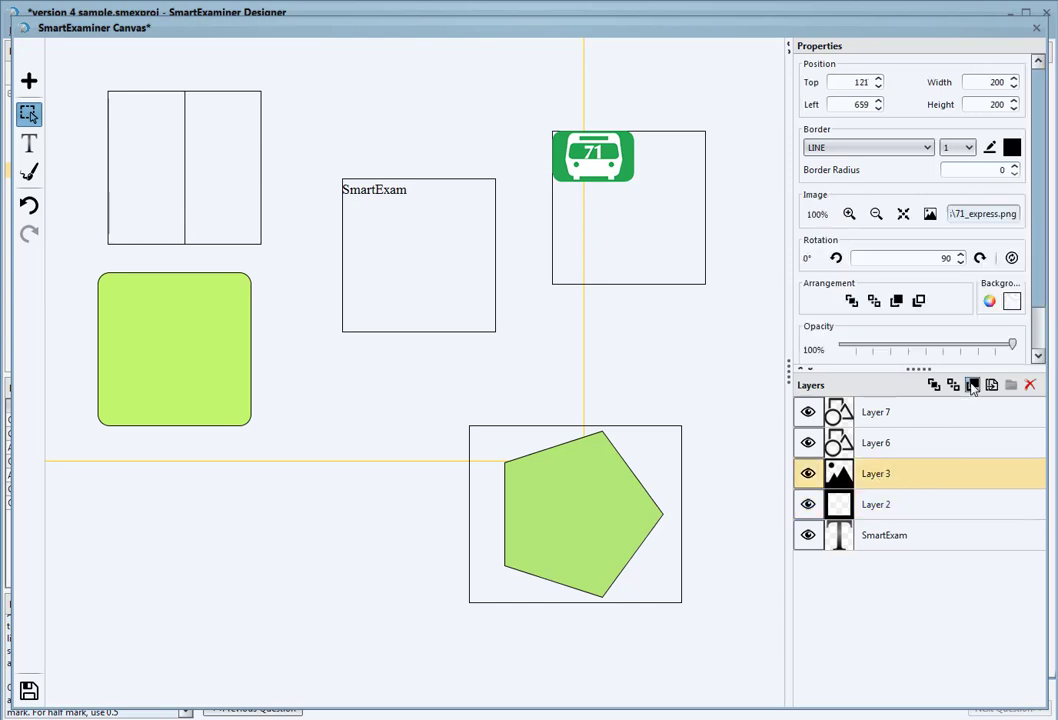
pyautogui.click(893, 540)
pyautogui.click(897, 411)
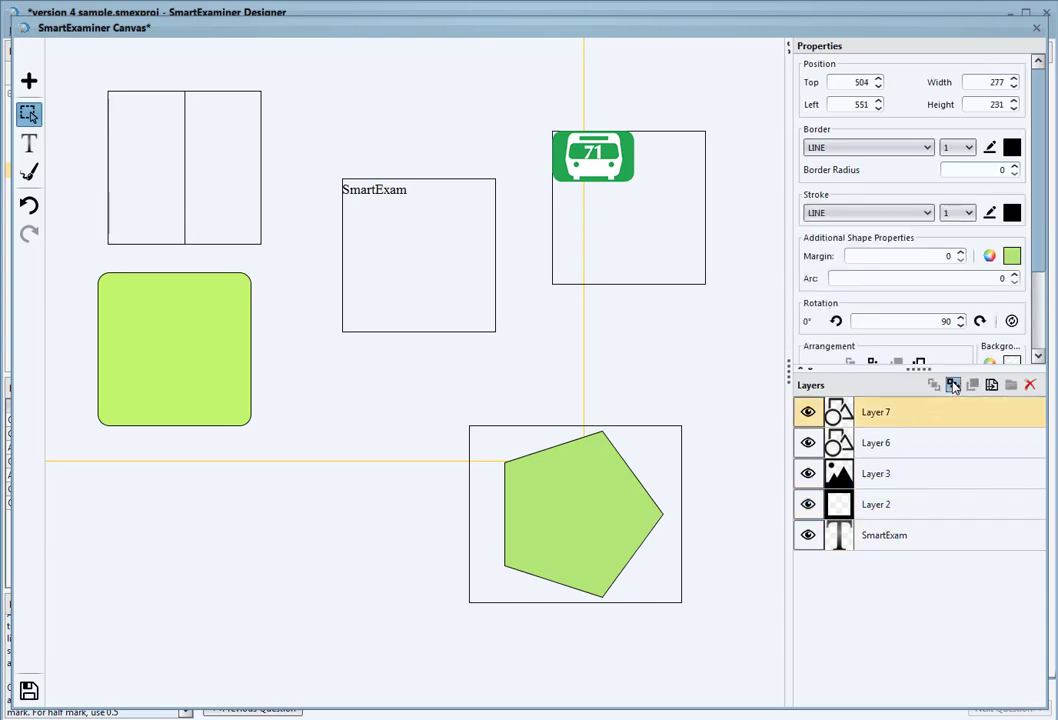
pyautogui.click(888, 442)
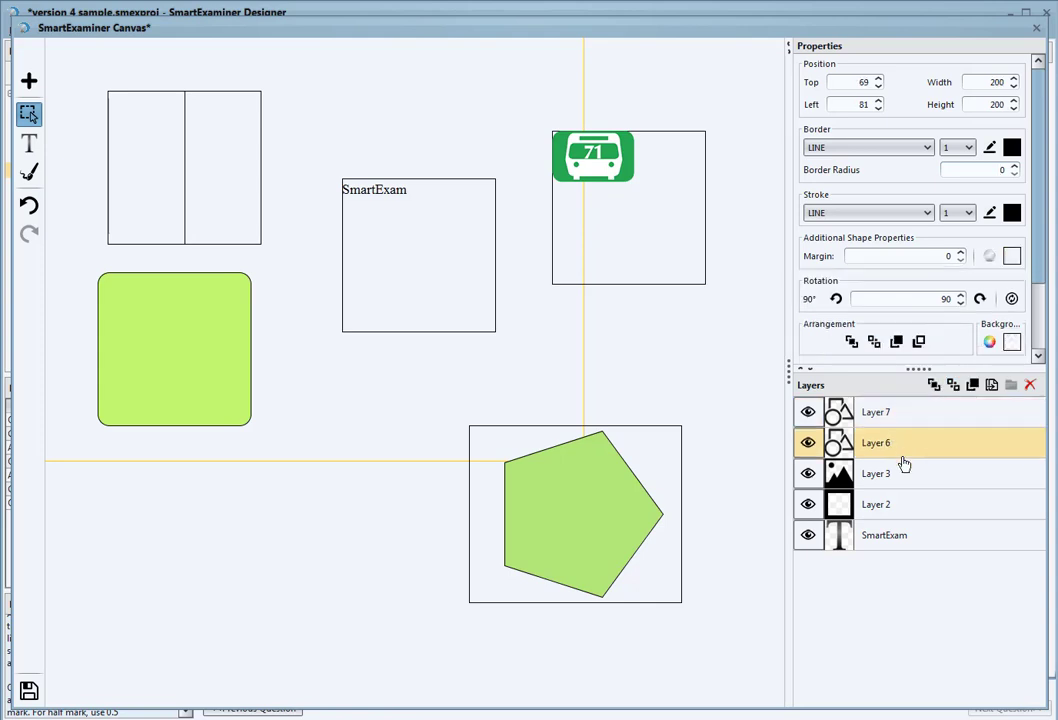
pyautogui.click(908, 480)
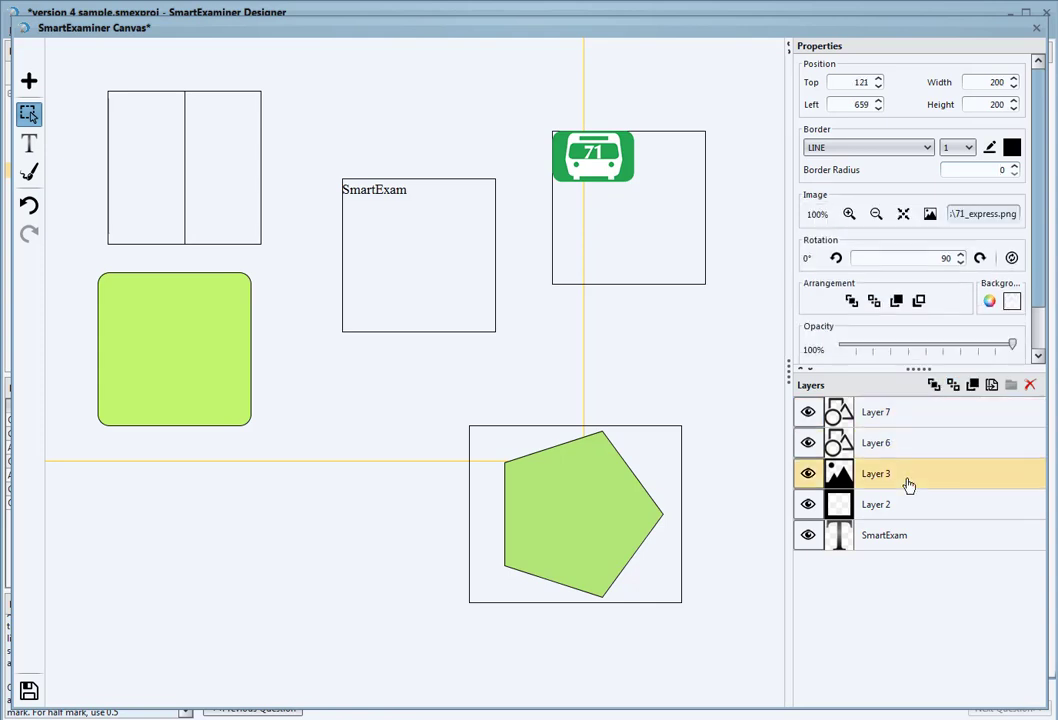
pyautogui.click(920, 301)
pyautogui.click(920, 301)
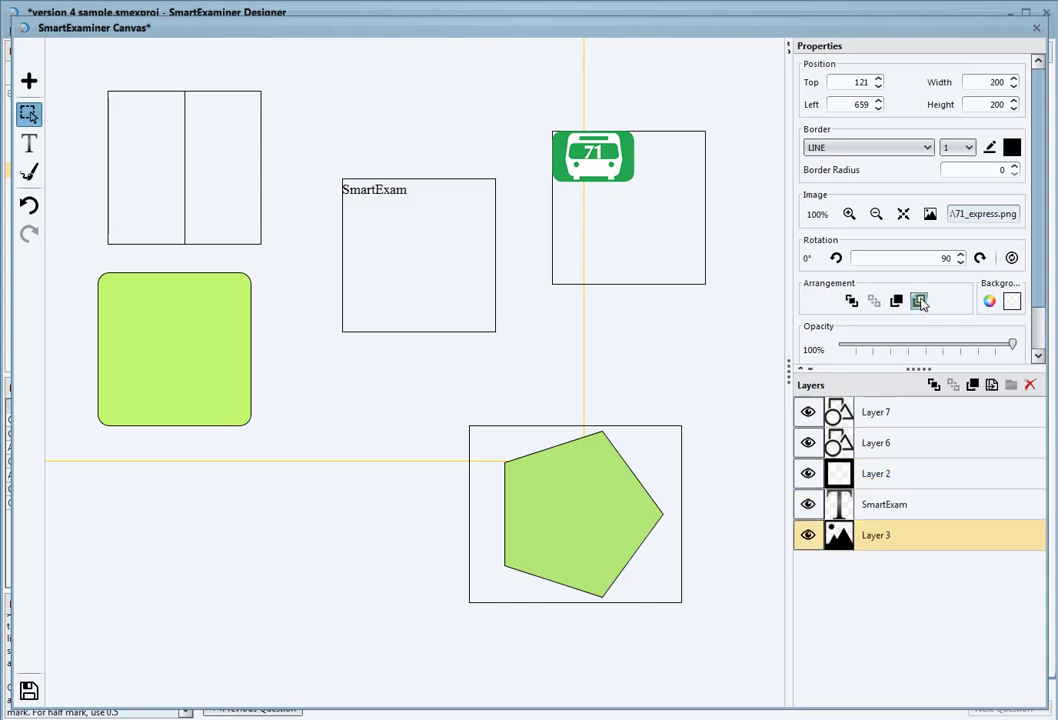
pyautogui.click(897, 301)
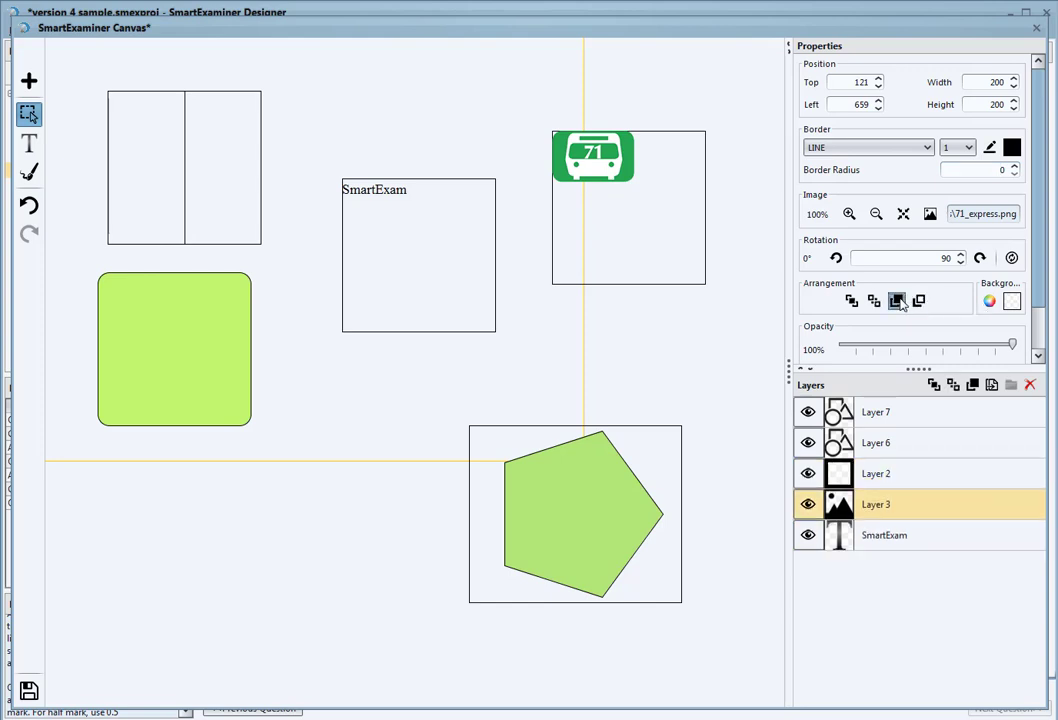
pyautogui.click(897, 301)
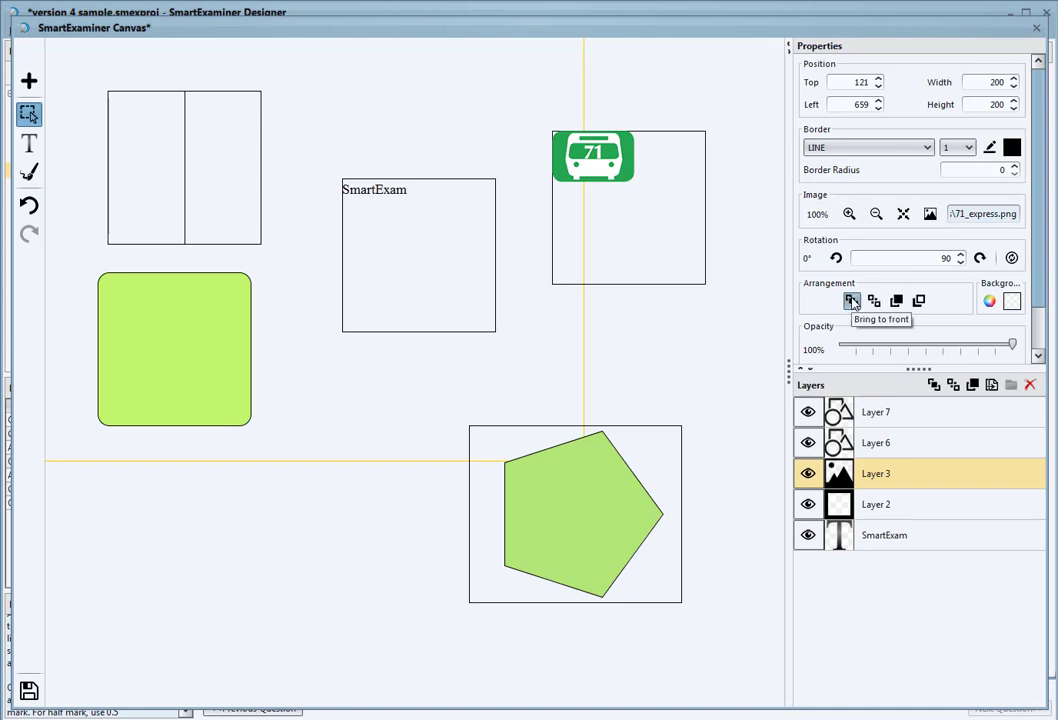
# - Bring the bus image layer to the front of all layers, and send it to the back
pyautogui.click(851, 301)
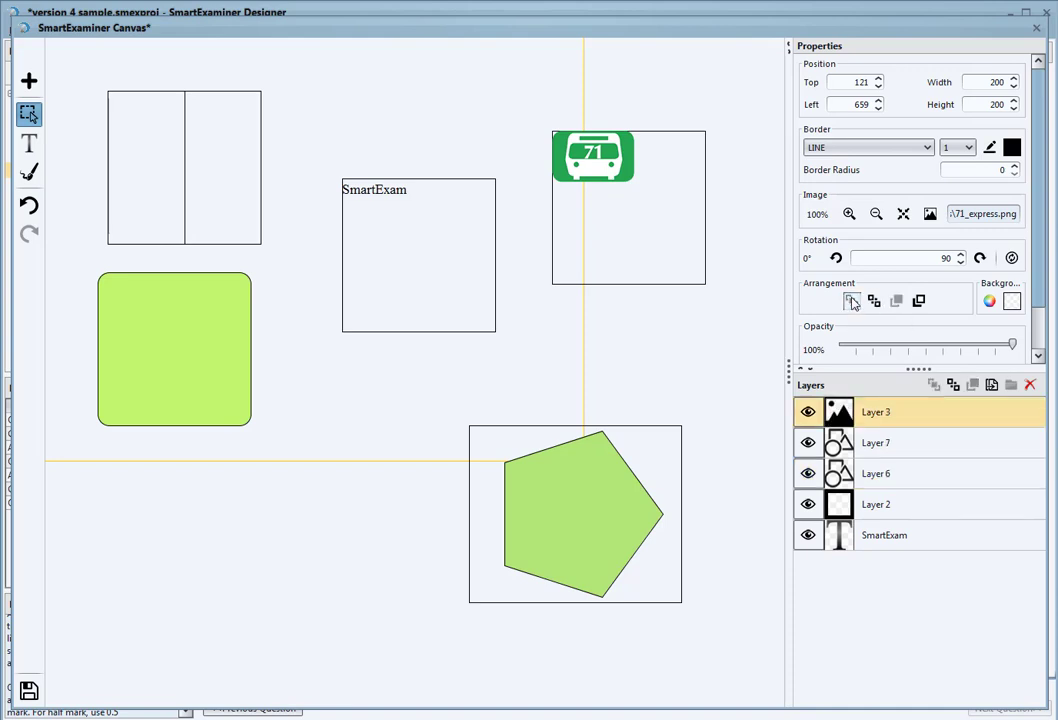
pyautogui.click(874, 302)
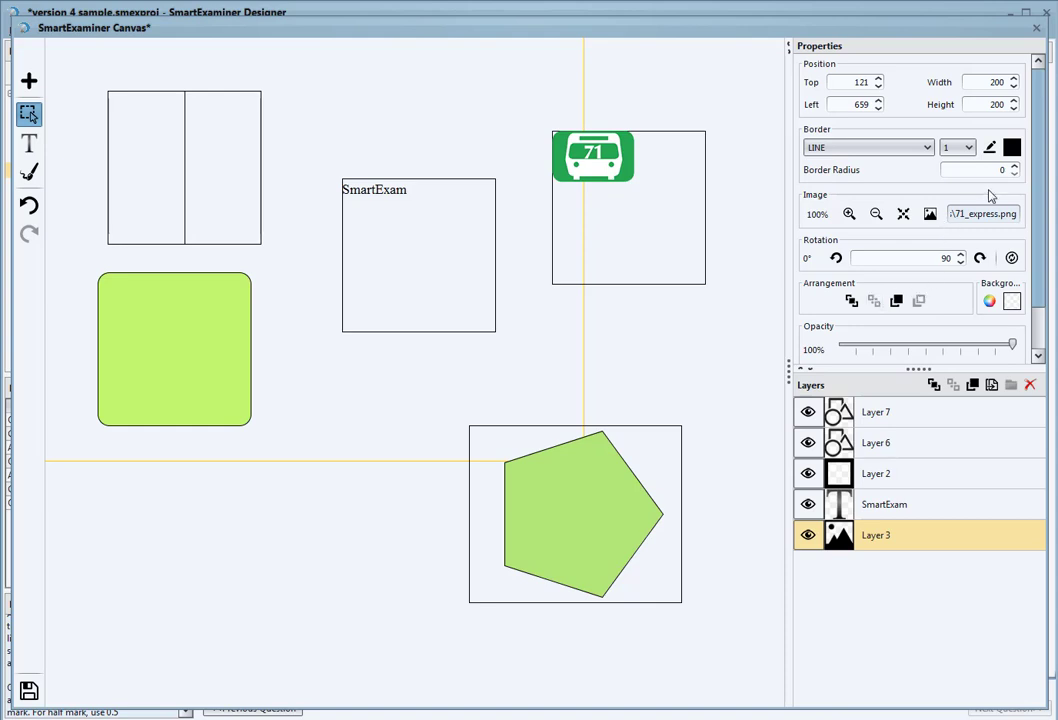
# - Move the rounded green box to about Top 317, Left 110, and give it a bright blue background at 100% opacity
pyautogui.moveTo(182, 361); pyautogui.dragTo(211, 367)
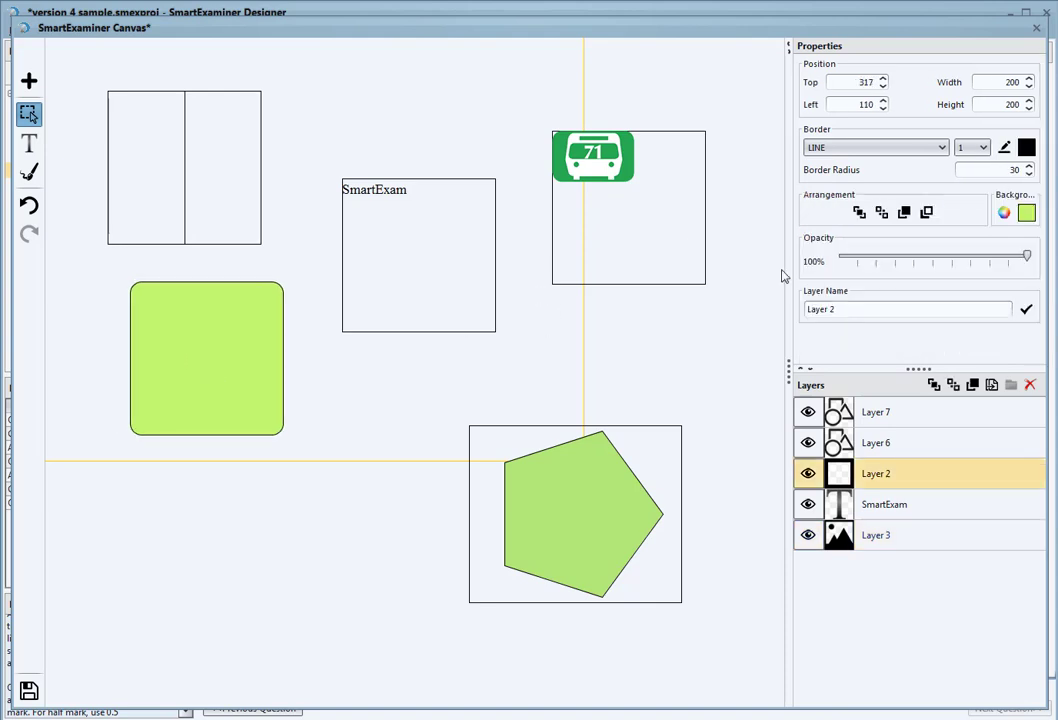
pyautogui.click(1027, 213)
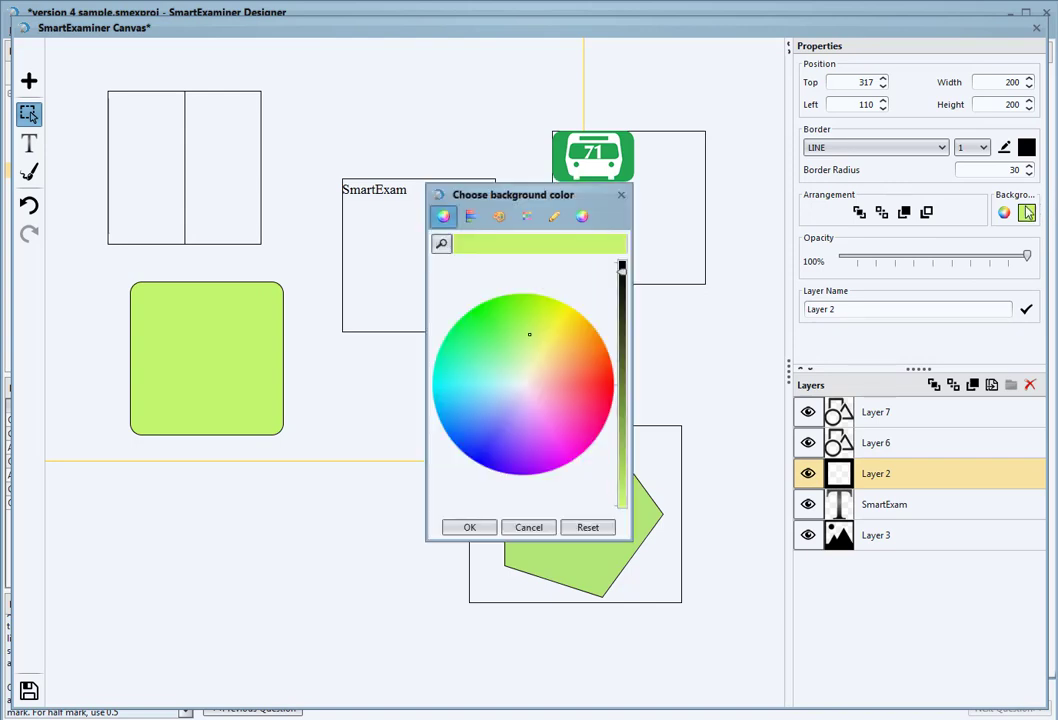
pyautogui.click(462, 411)
pyautogui.click(469, 528)
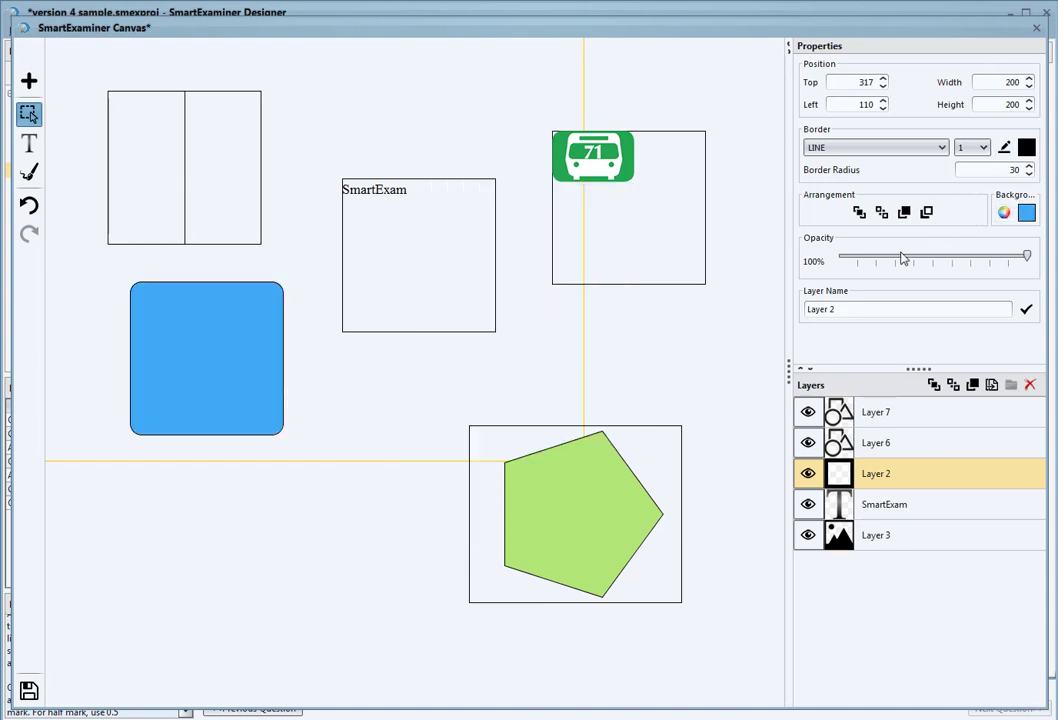
pyautogui.moveTo(1027, 258)
pyautogui.mouseDown()
pyautogui.moveTo(841, 263)
pyautogui.moveTo(1027, 255)
pyautogui.moveTo(1023, 265)
pyautogui.mouseUp()
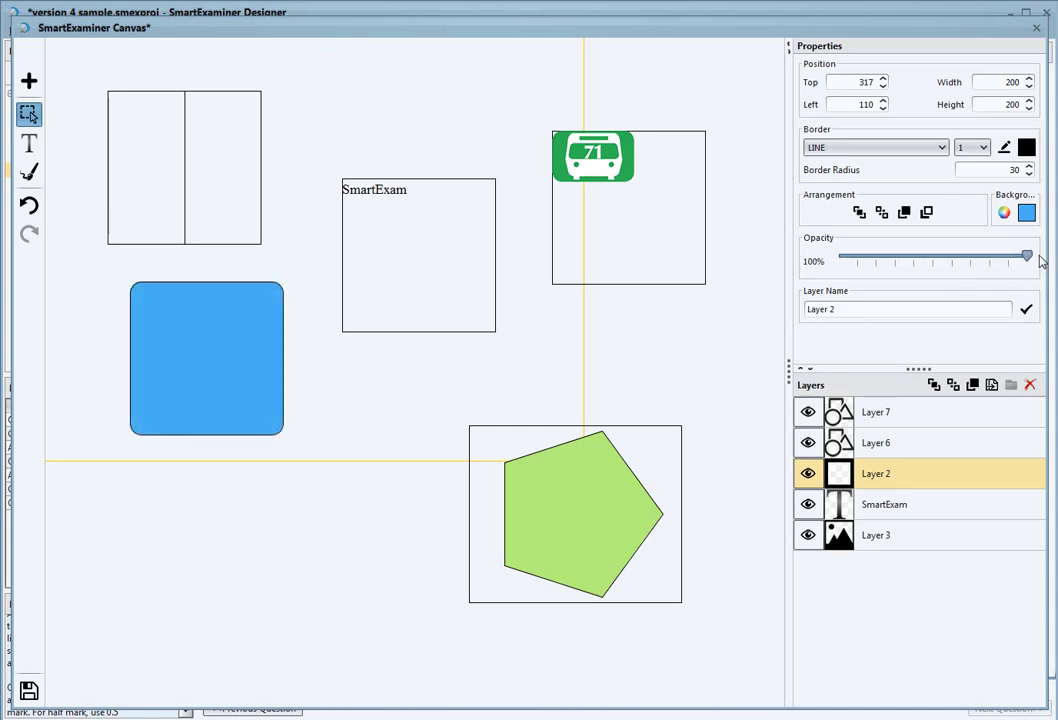
# - Rename the blue rounded box's layer from its properties as "Blue Box"
pyautogui.click(814, 312)
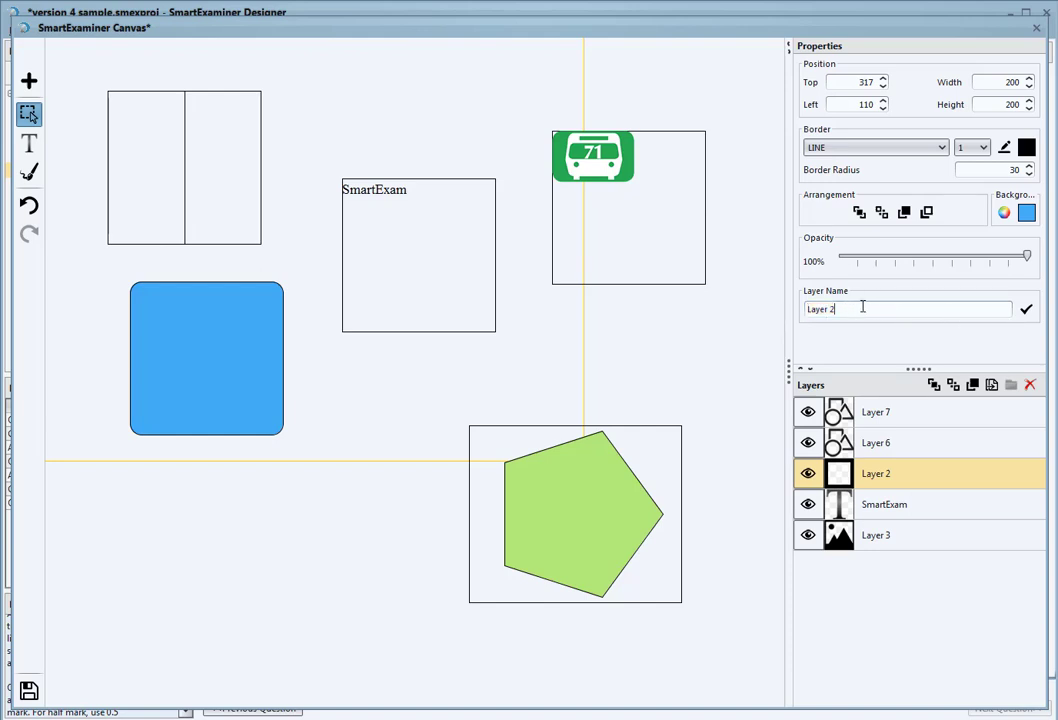
pyautogui.write('Blue Box')
pyautogui.click(1026, 309)
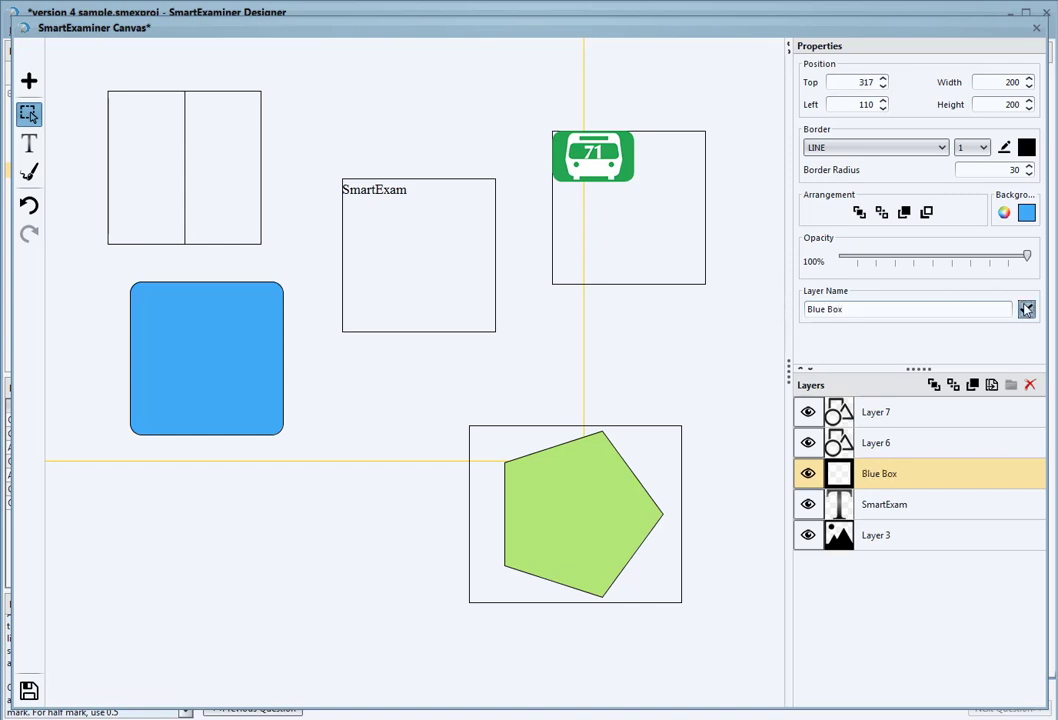
# - Rename the "Blue Box" layer as "Blue Box 1" in the layer list, and change the name back to "Blue Box"
pyautogui.doubleClick(884, 476)
pyautogui.click(908, 473)
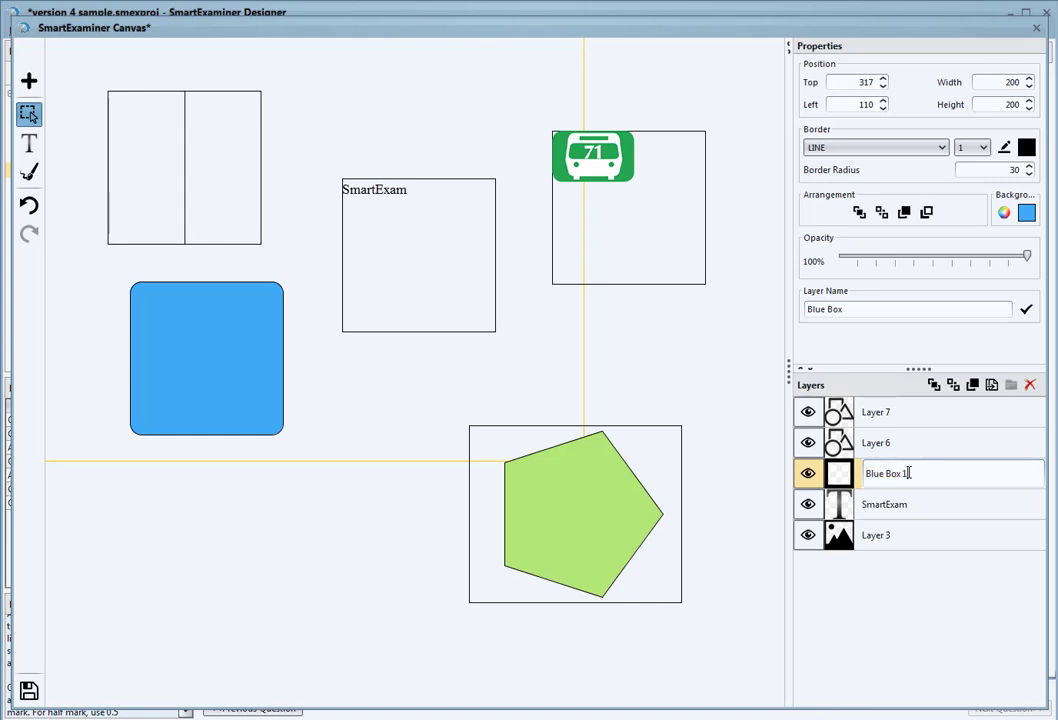
pyautogui.press('Return')
pyautogui.doubleClick(908, 473)
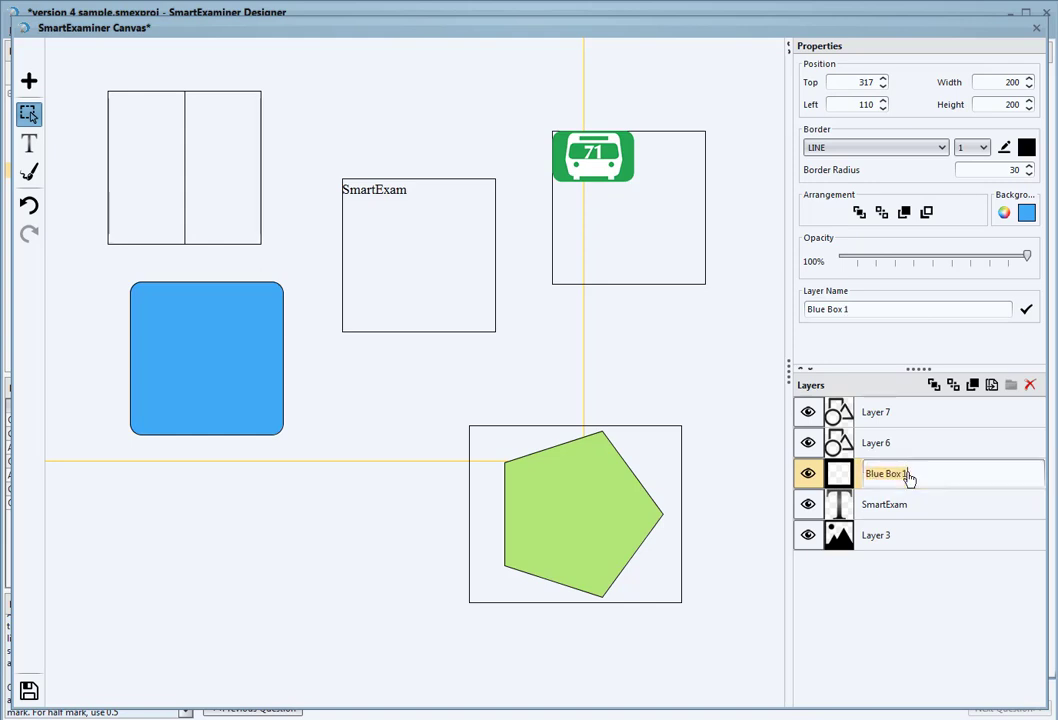
pyautogui.click(915, 474)
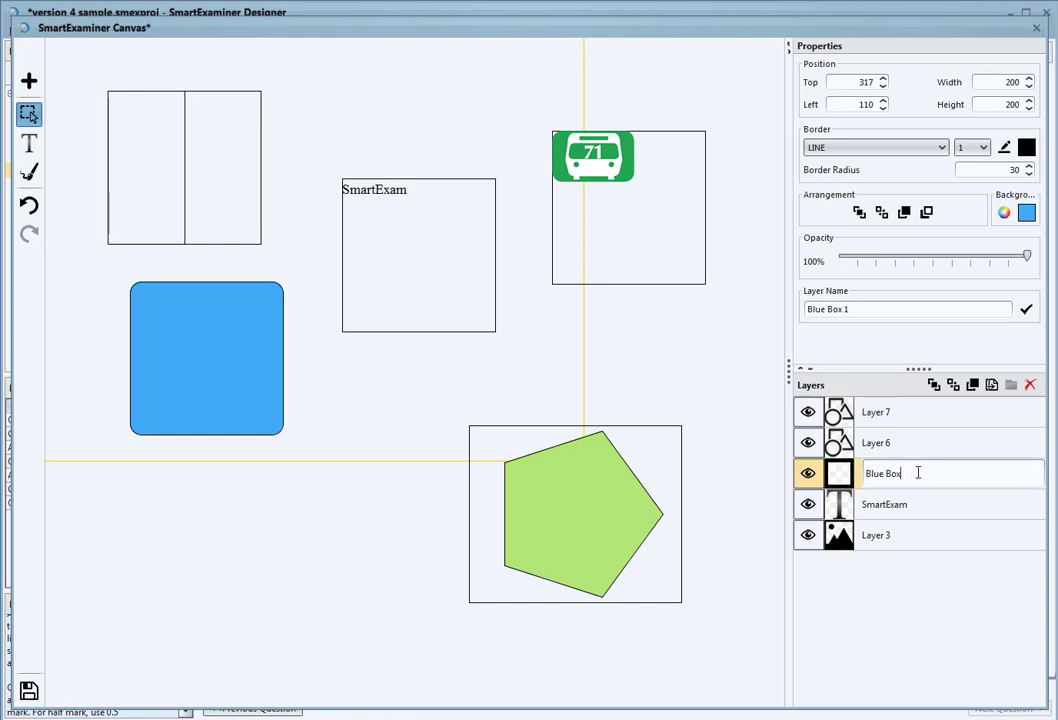
pyautogui.press('Return')
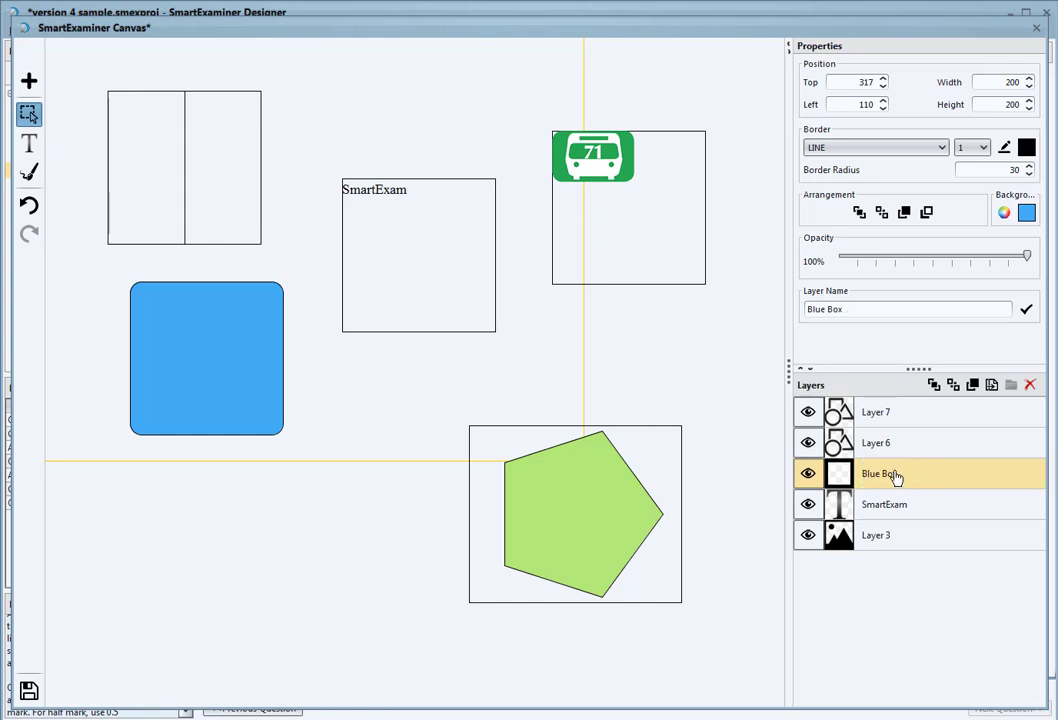
# - Hide and show the "Blue Box" layer twice
pyautogui.click(808, 476)
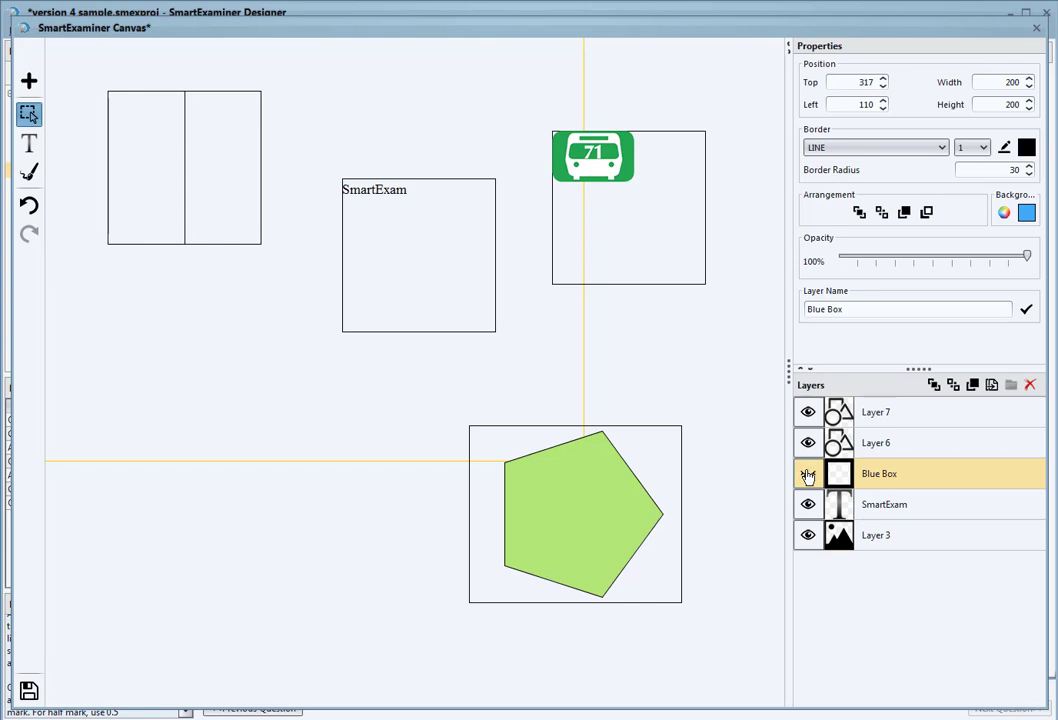
pyautogui.click(808, 476)
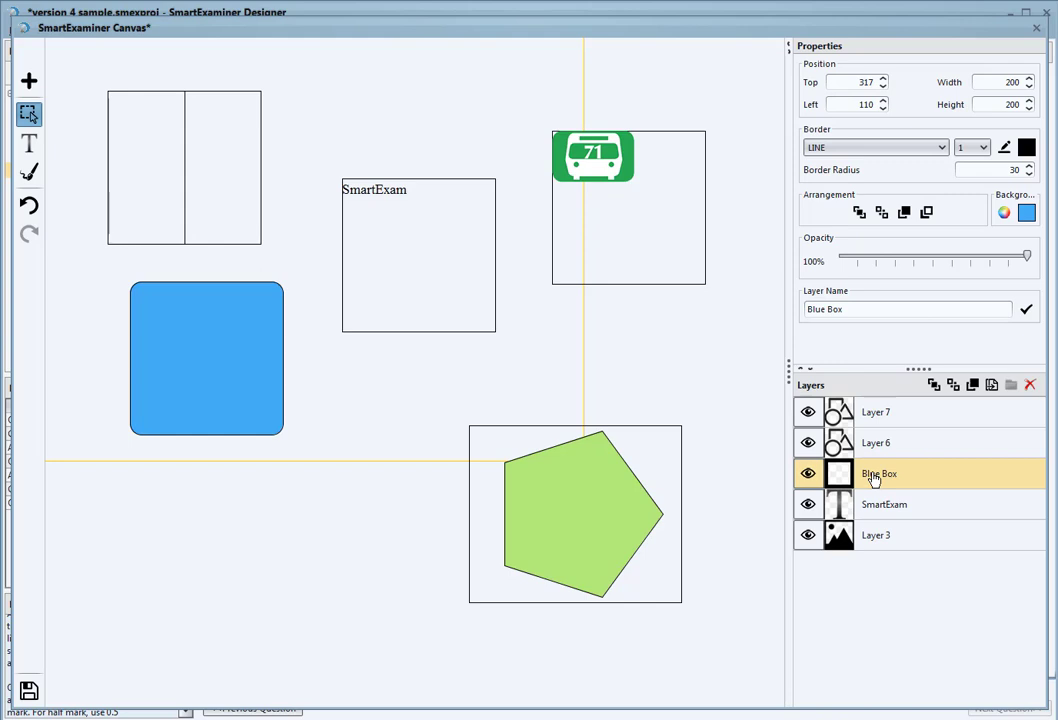
pyautogui.click(808, 476)
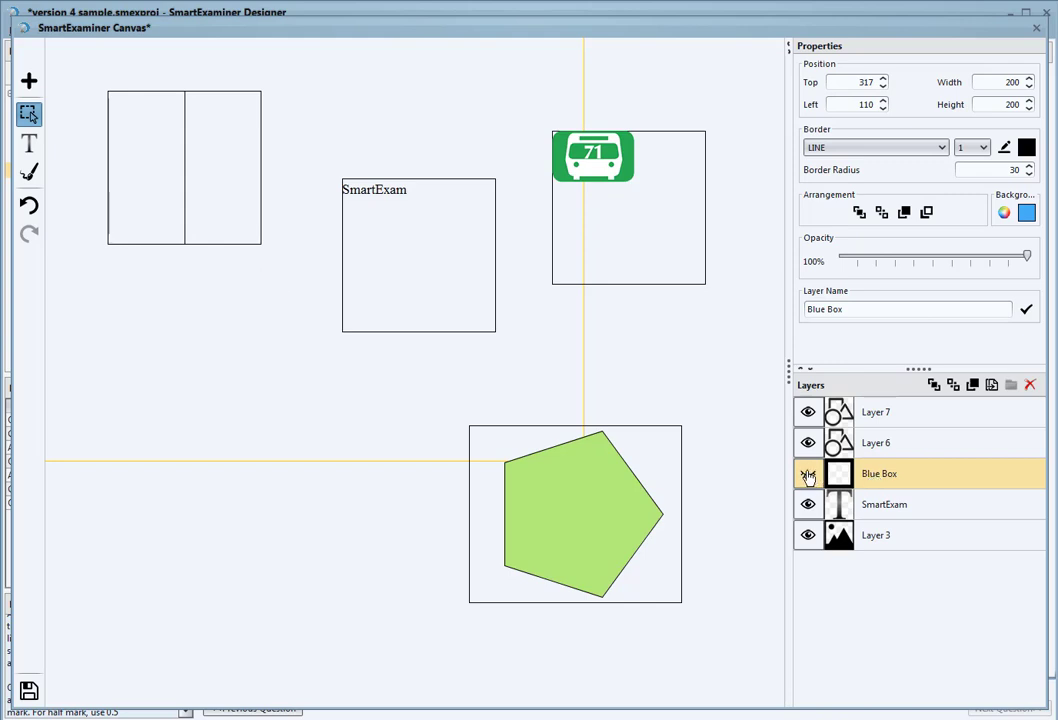
pyautogui.click(808, 476)
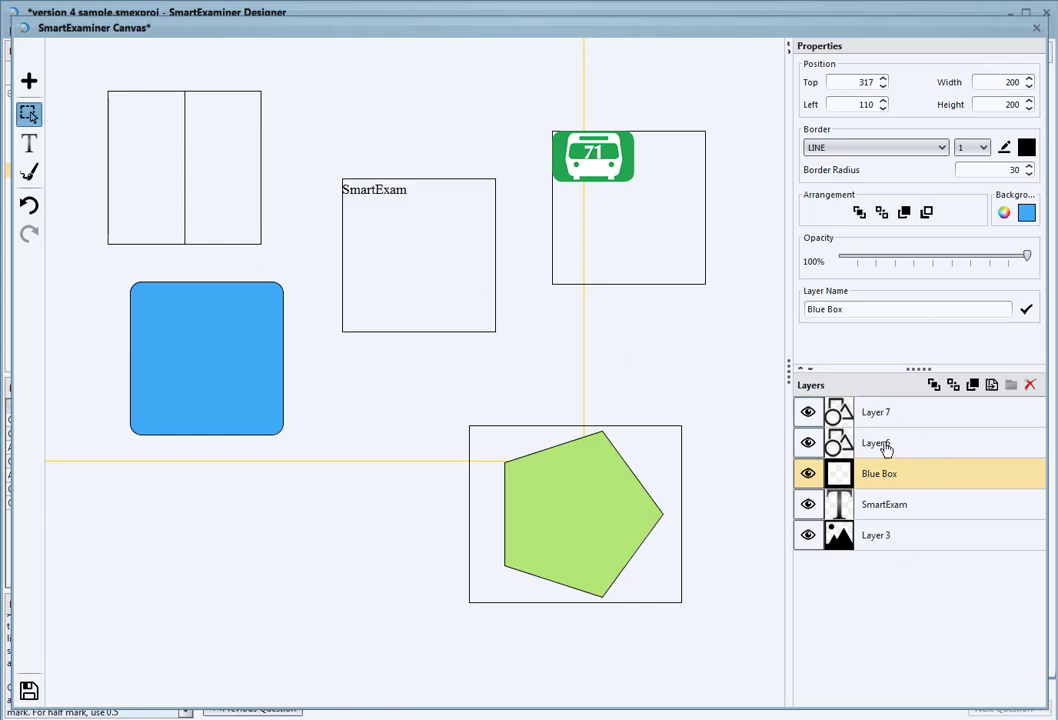
# - Hide and show the pentagon's layer, and do the same with the line shape's layer
pyautogui.click(808, 412)
pyautogui.click(808, 412)
pyautogui.click(808, 443)
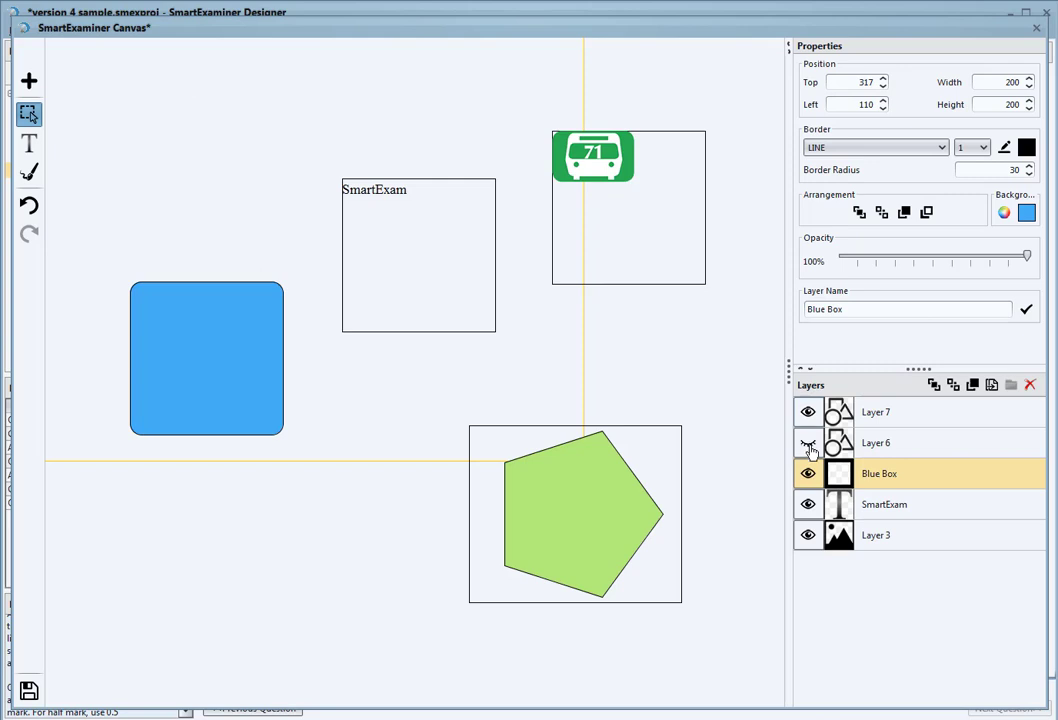
pyautogui.click(808, 443)
# - Rename the line shape's layer, "Layer 6", as "Line" in the layer list
pyautogui.click(866, 447)
pyautogui.click(866, 447)
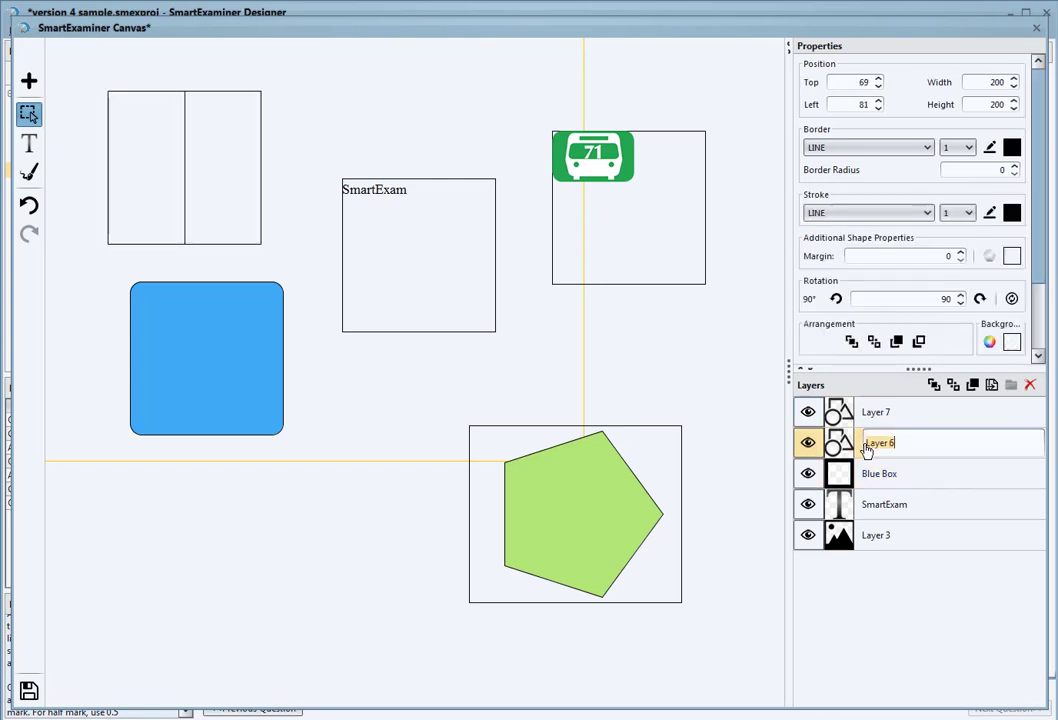
pyautogui.write('Line')
pyautogui.press('Return')
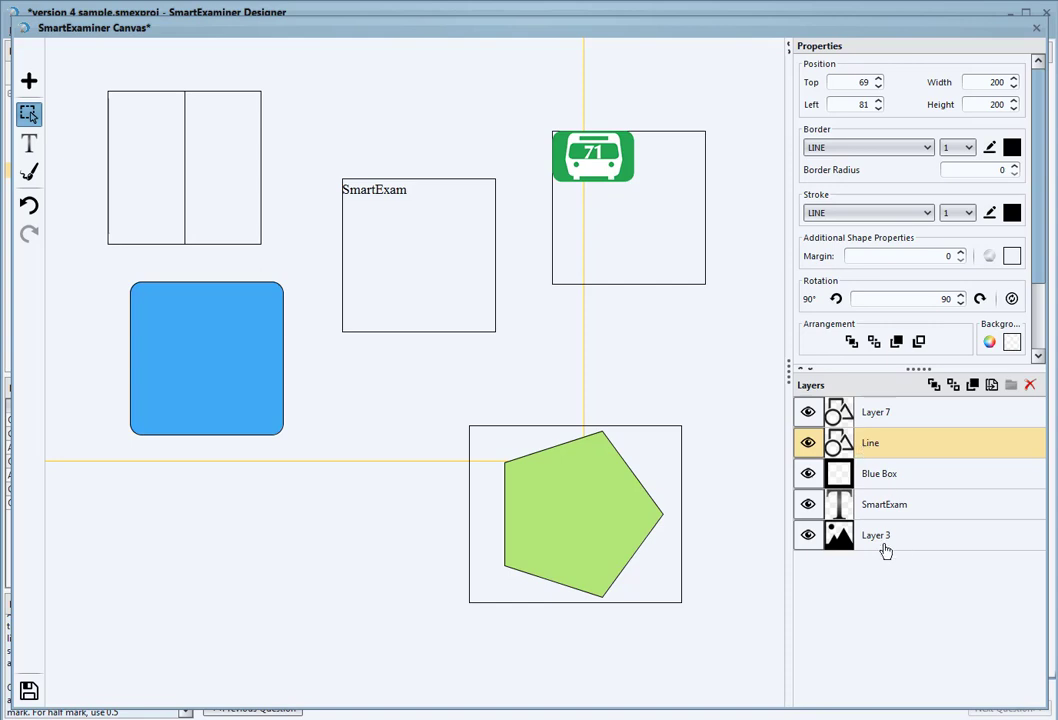
# - Rename the bus image's layer, "Layer 3", as "Bus 71" in the layer list
pyautogui.click(845, 545)
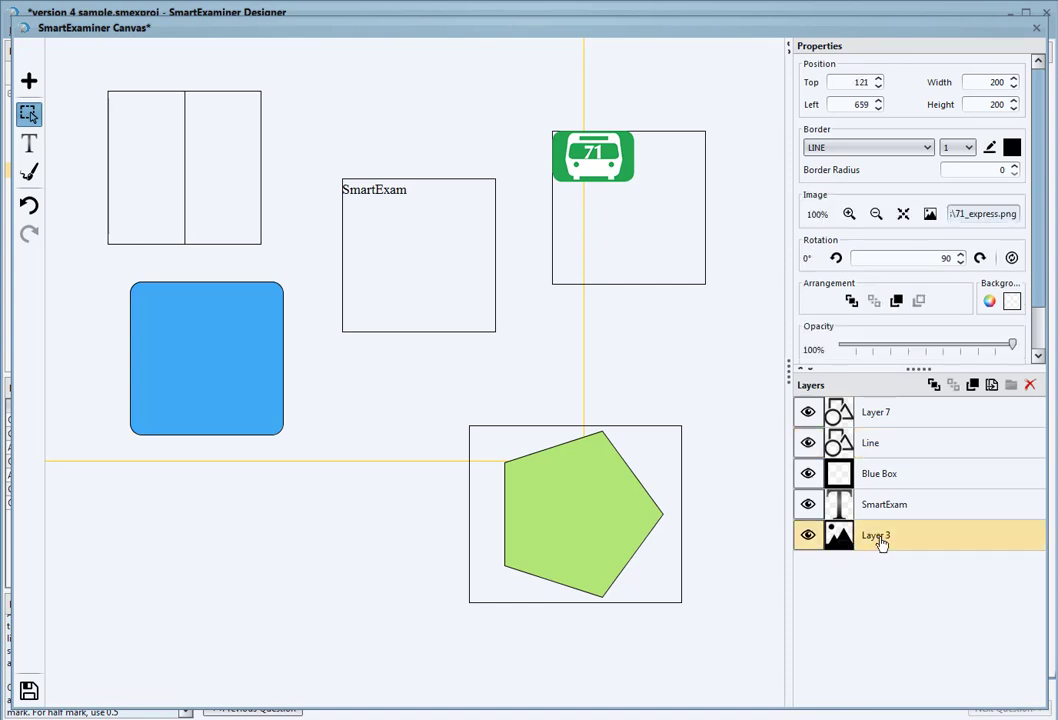
pyautogui.doubleClick(880, 537)
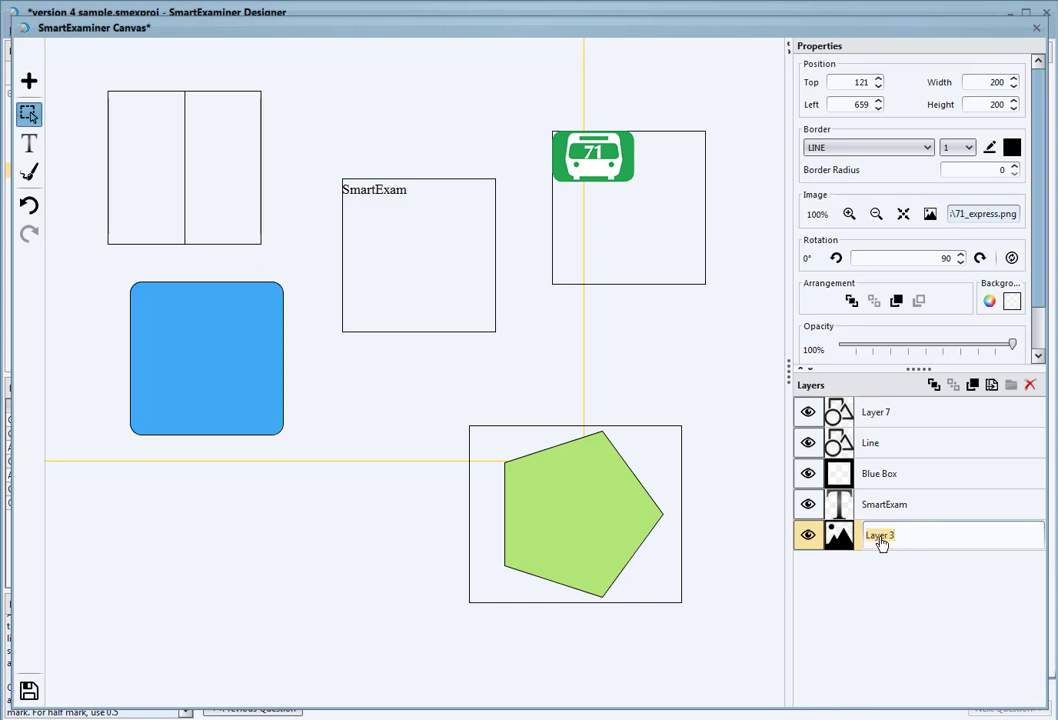
pyautogui.write('Bus 71')
pyautogui.press('Return')
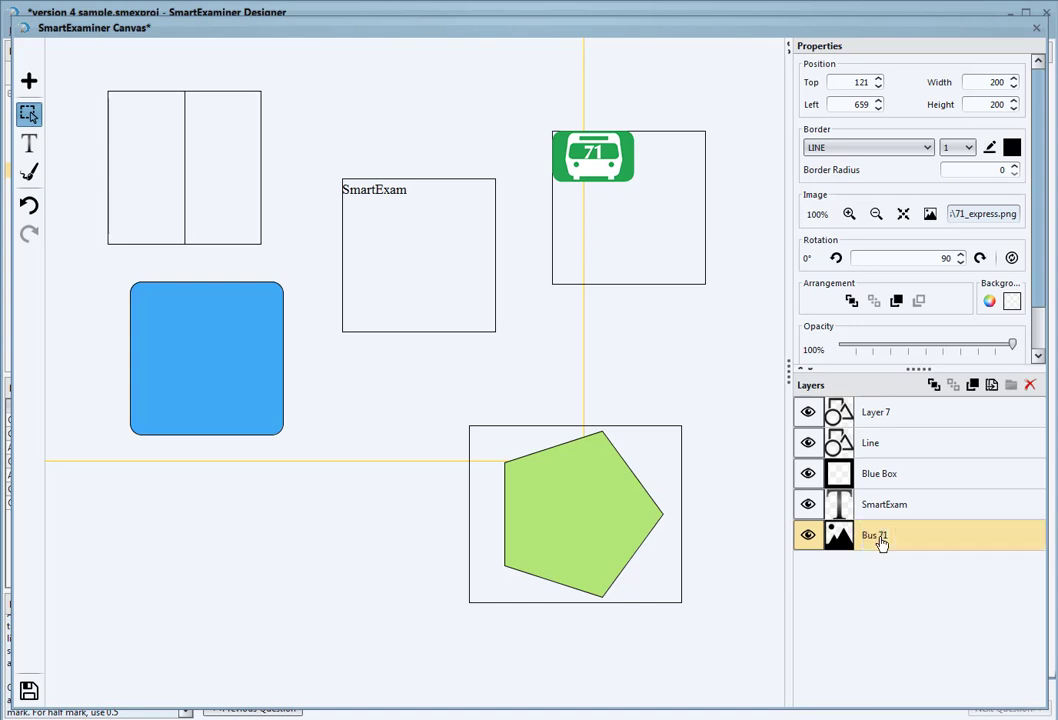
# - Move the green pentagon to about Top 466, Left 517, and select the line shape and the pentagon alternately on the canvas
pyautogui.click(840, 506)
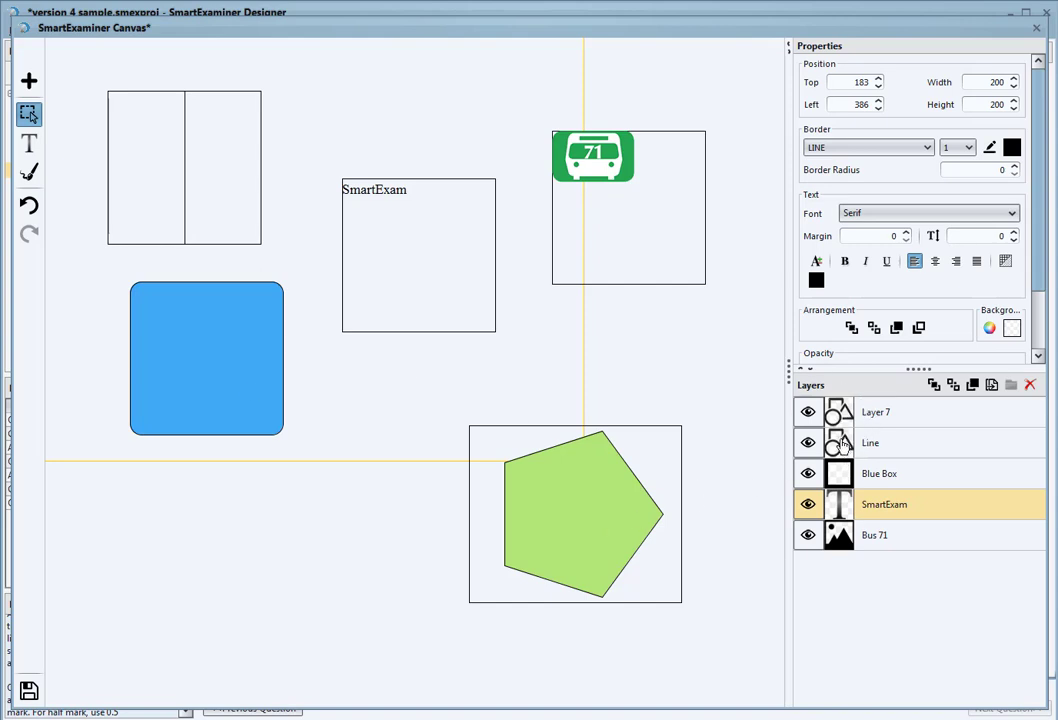
pyautogui.moveTo(565, 527); pyautogui.dragTo(538, 495)
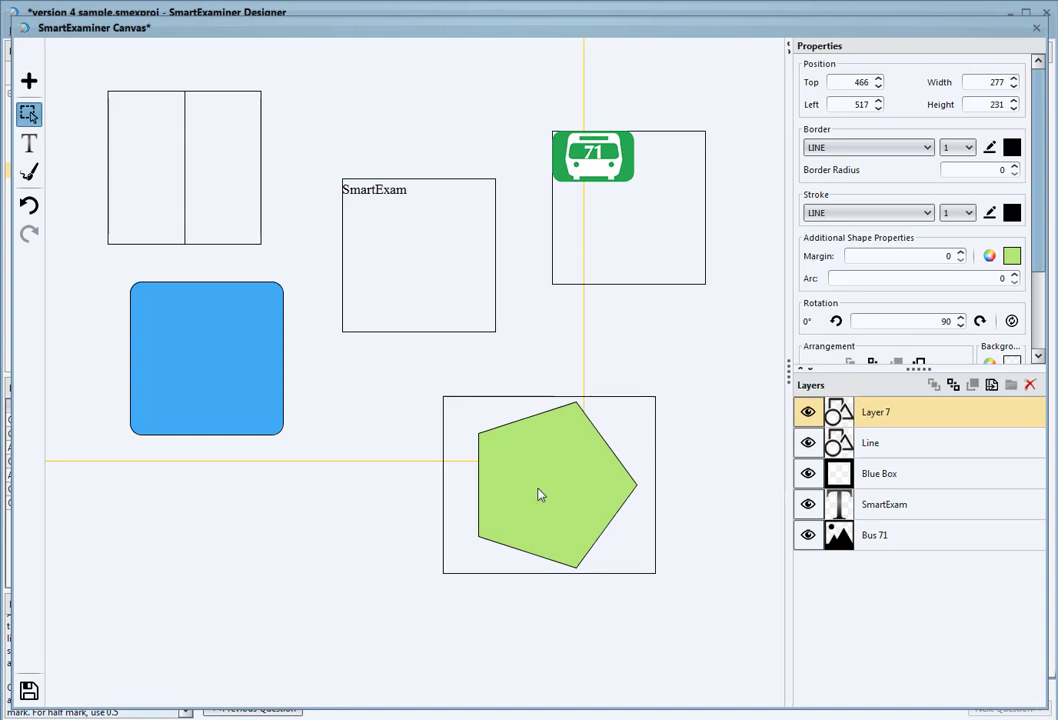
pyautogui.click(198, 168)
pyautogui.click(543, 468)
pyautogui.click(179, 184)
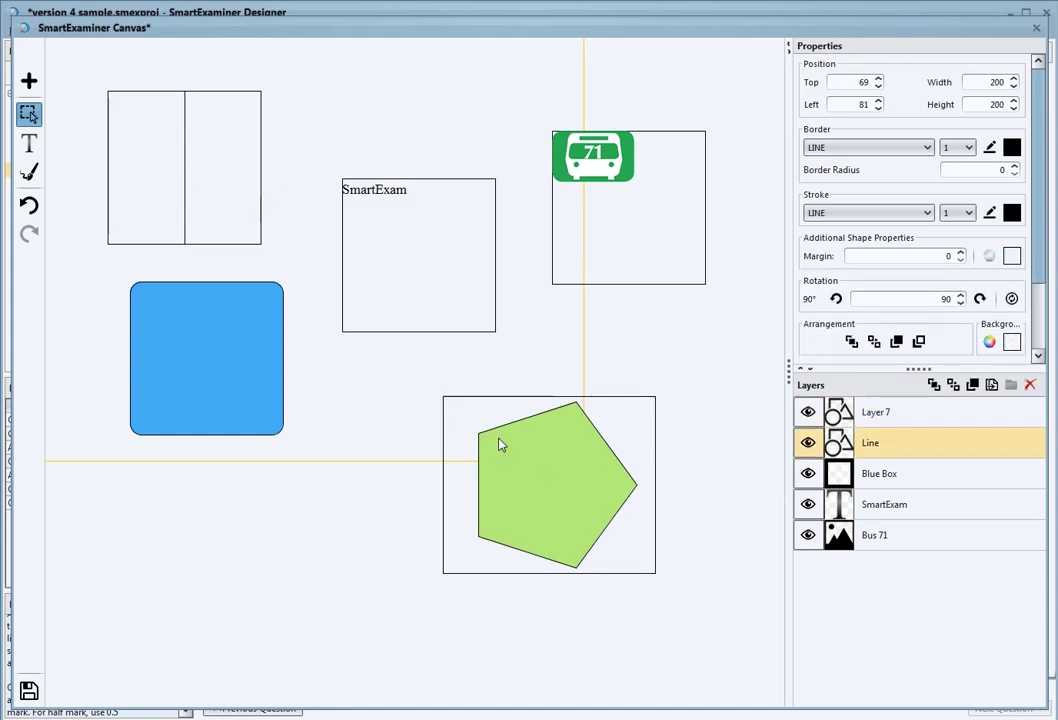
pyautogui.click(576, 498)
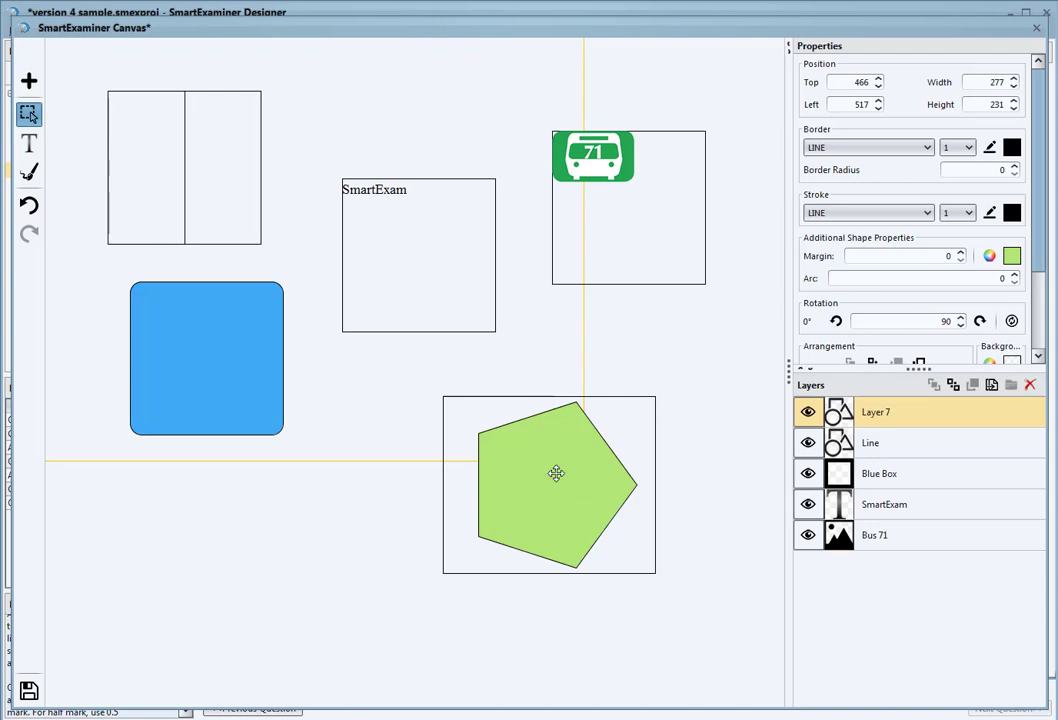
# - Rename the pentagon's layer, "Layer 7", as "Polygon" in the layer list, and view the layer name in its properties
pyautogui.doubleClick(873, 412)
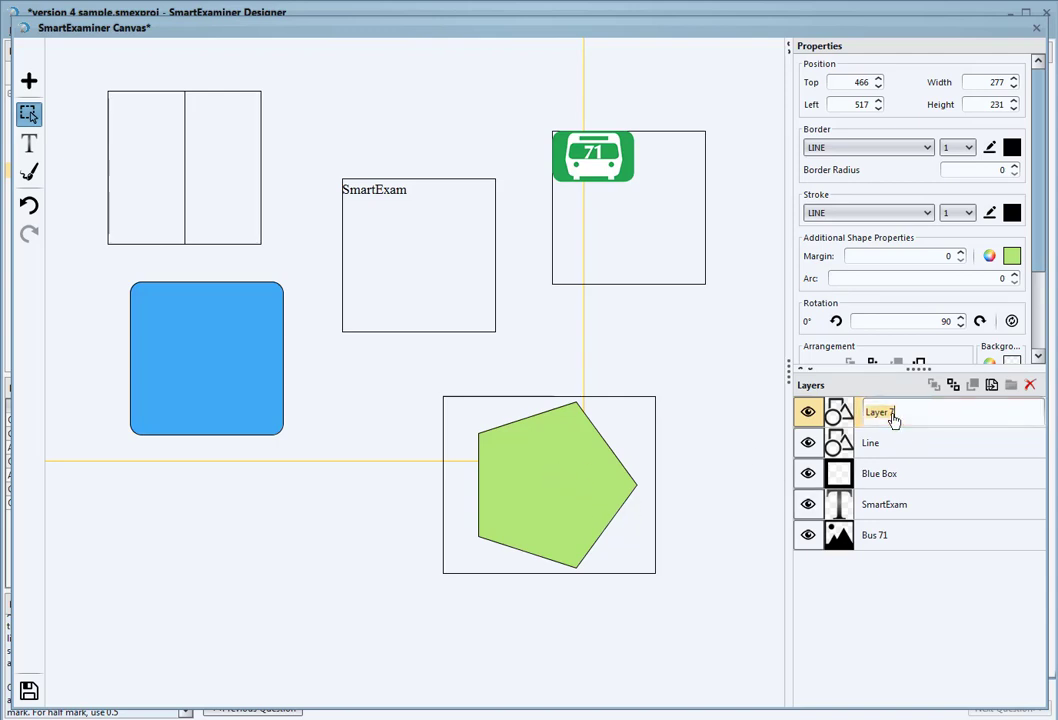
pyautogui.write('Polygon')
pyautogui.press('Return')
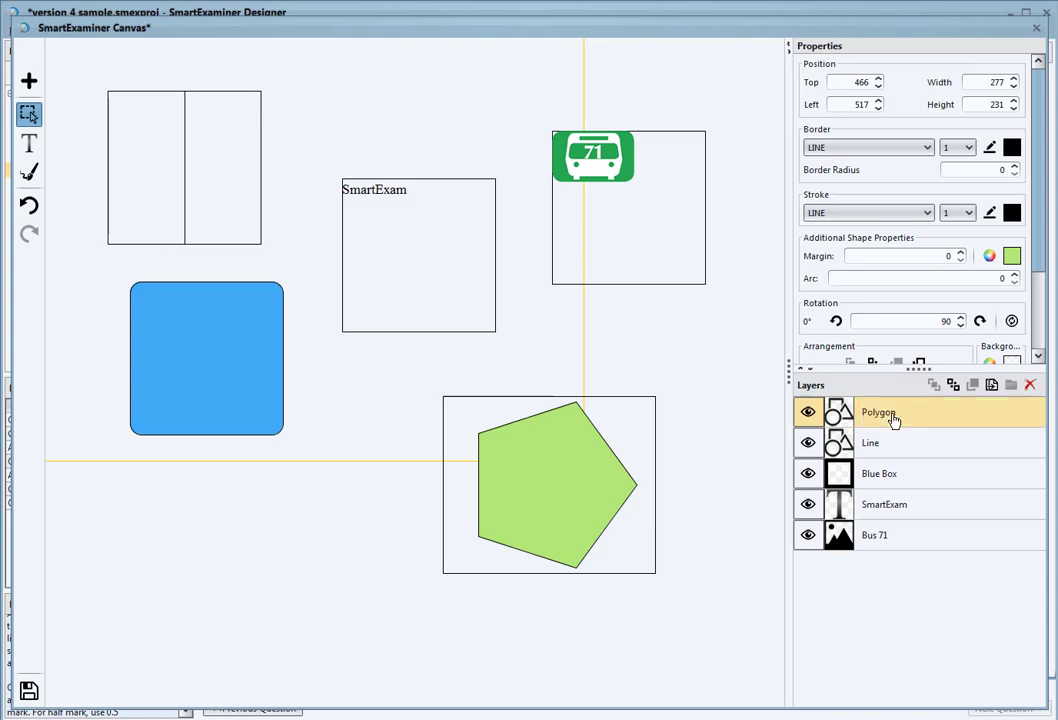
pyautogui.moveTo(1043, 197); pyautogui.dragTo(1043, 290)
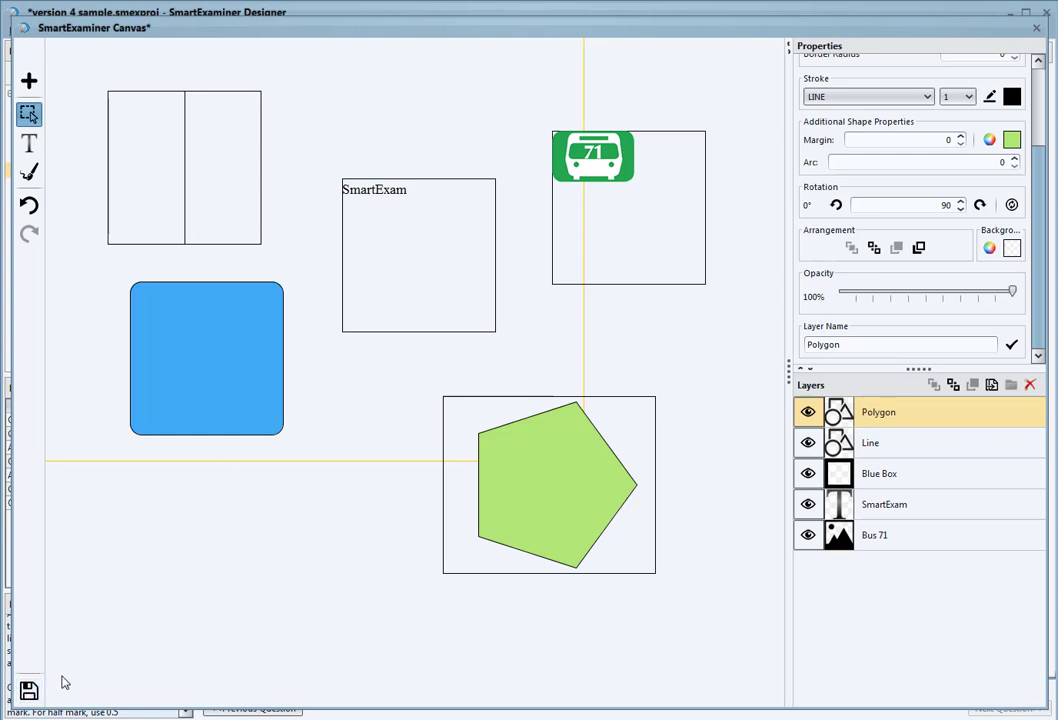
# - Save the canvas drawing into Question 4's instruction, and look through the question form
pyautogui.click(28, 690)
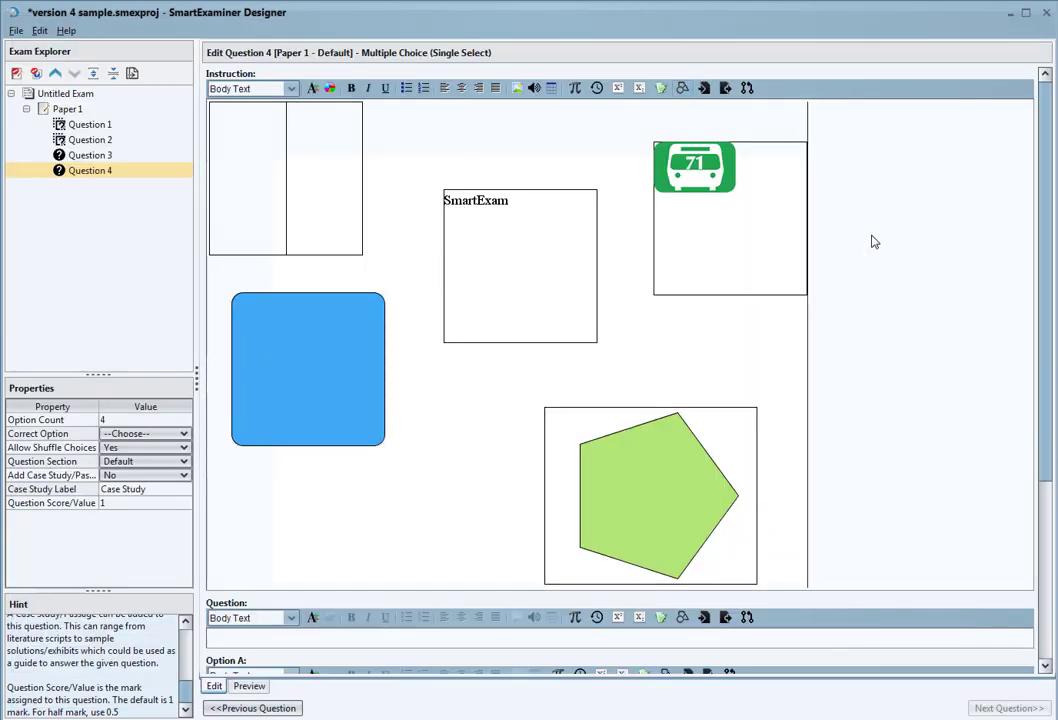
pyautogui.moveTo(1045, 285); pyautogui.dragTo(1046, 414)
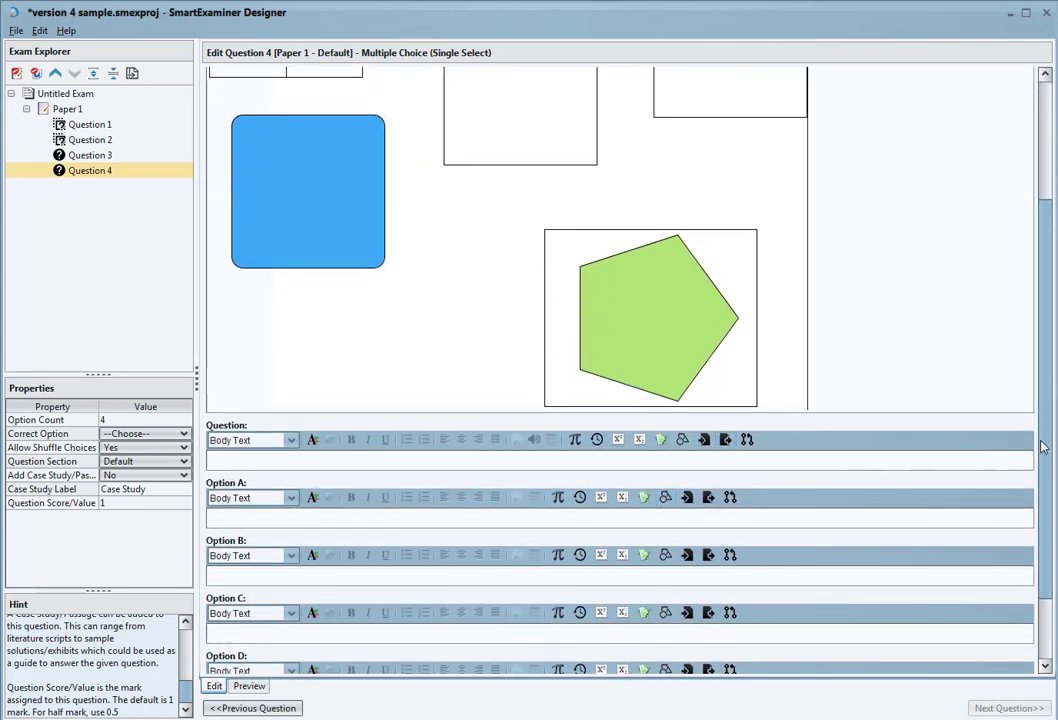
pyautogui.moveTo(1046, 408); pyautogui.dragTo(1040, 236)
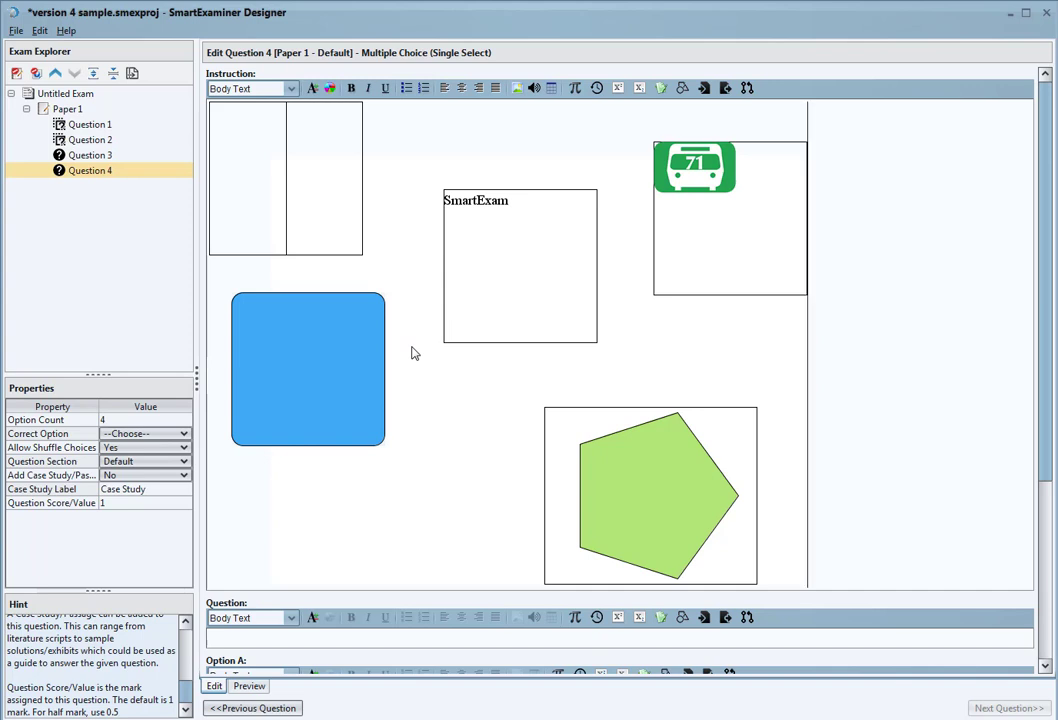
# - Reopen the drawing in Question 4's instruction for editing in SmartExaminer Canvas, and enlarge the canvas window to show the whole drawing
pyautogui.rightClick(481, 296)
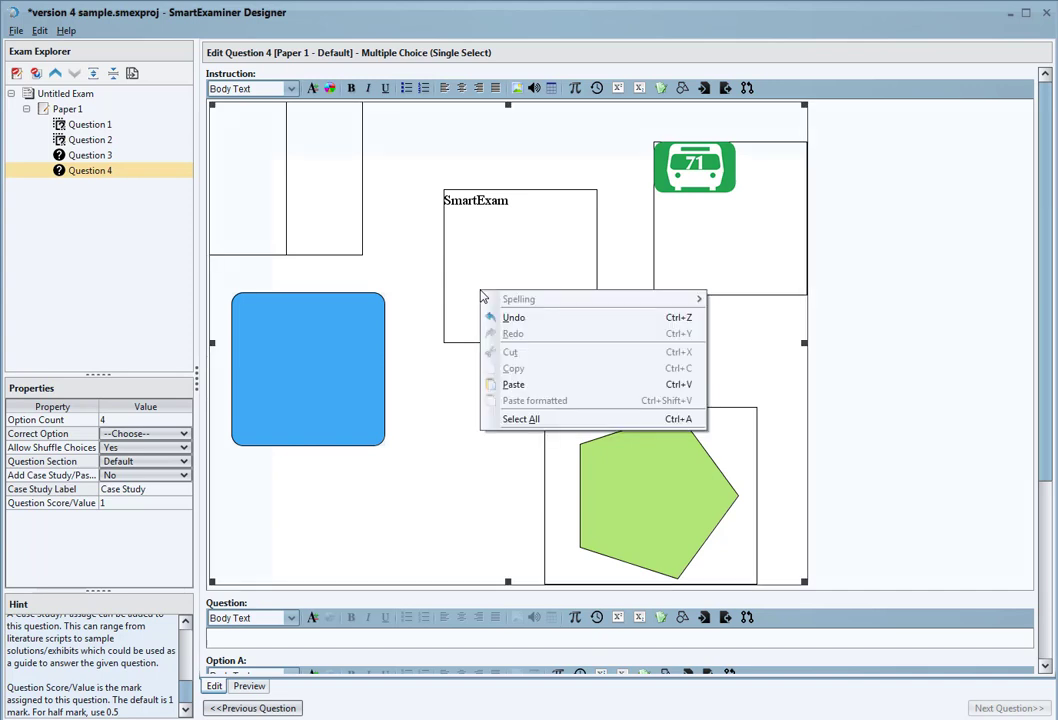
pyautogui.rightClick(461, 294)
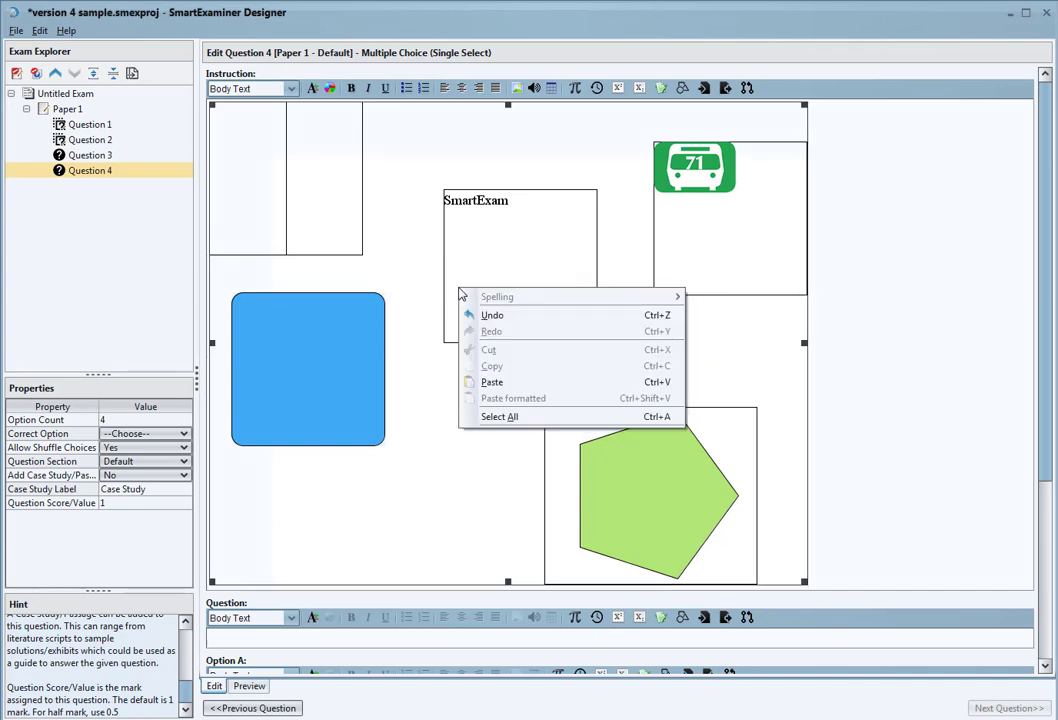
pyautogui.click(416, 326)
pyautogui.rightClick(374, 342)
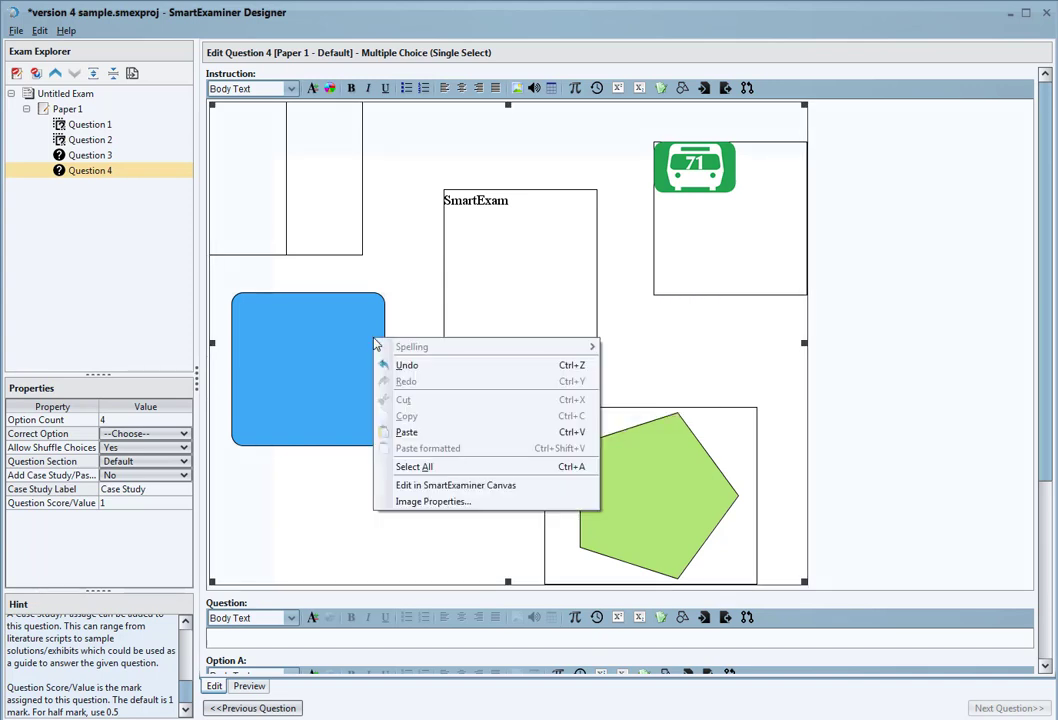
pyautogui.click(478, 486)
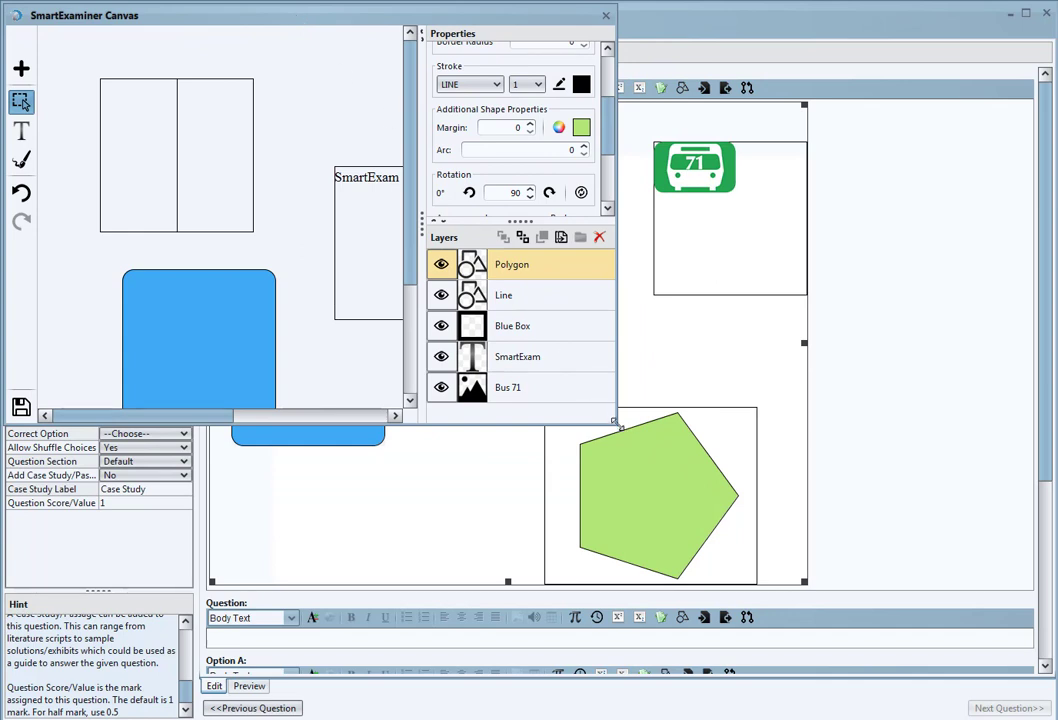
pyautogui.moveTo(616, 423); pyautogui.dragTo(1045, 713)
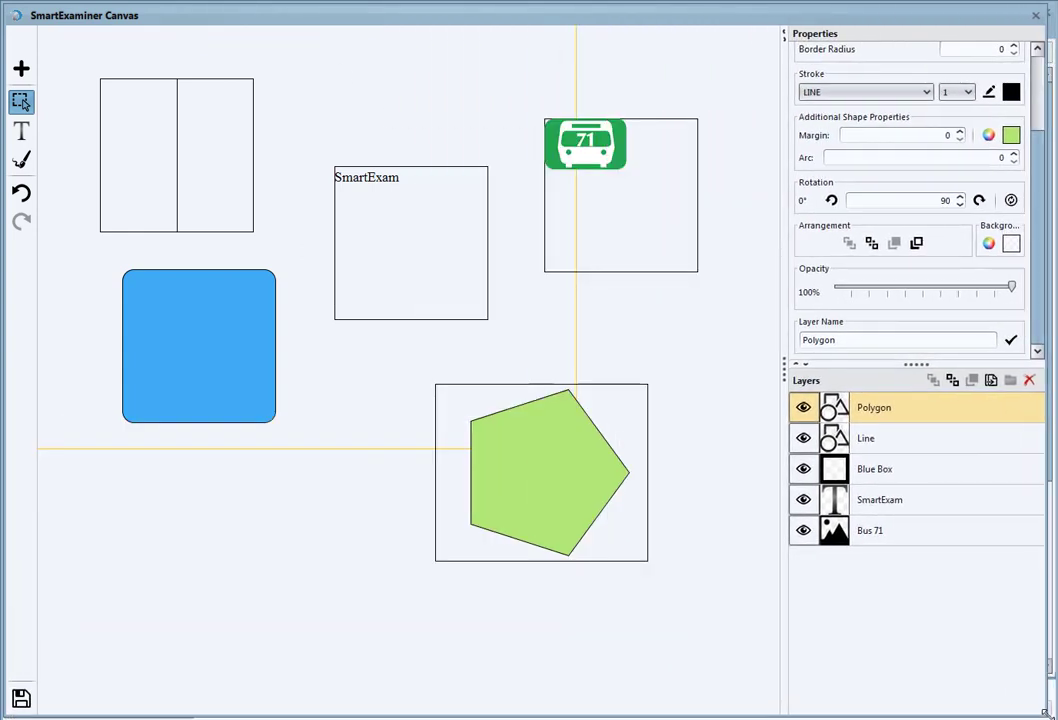
# - Extend the "SmartExam" text in the text box so that it reads "SmartExaminer"
pyautogui.click(21, 131)
pyautogui.click(403, 177)
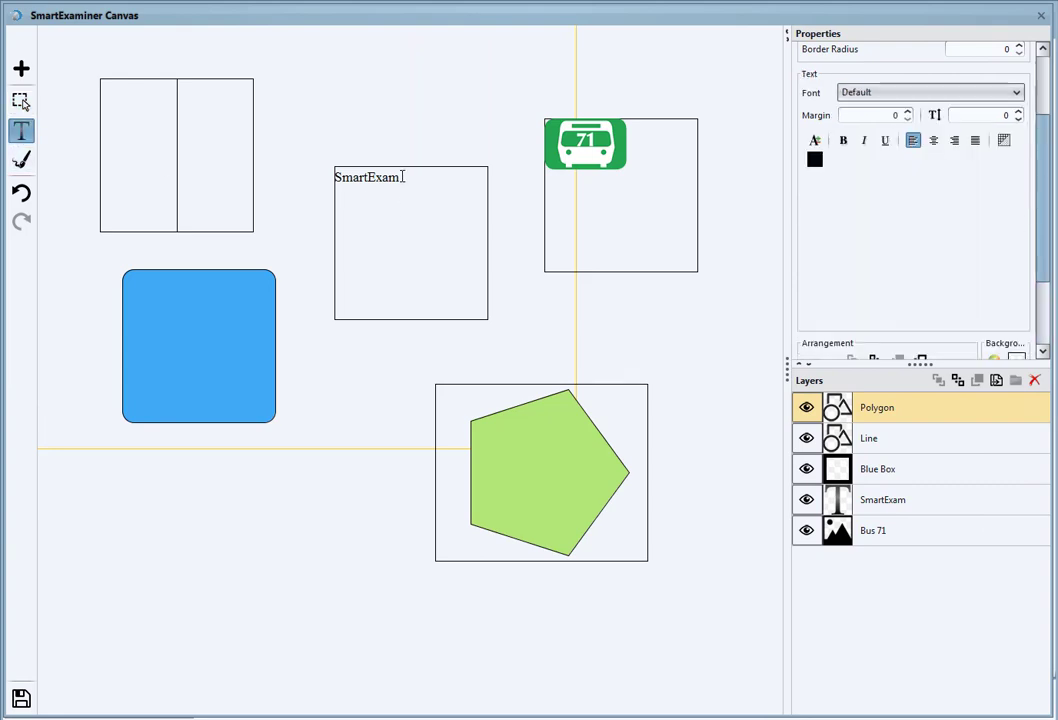
pyautogui.write('iner')
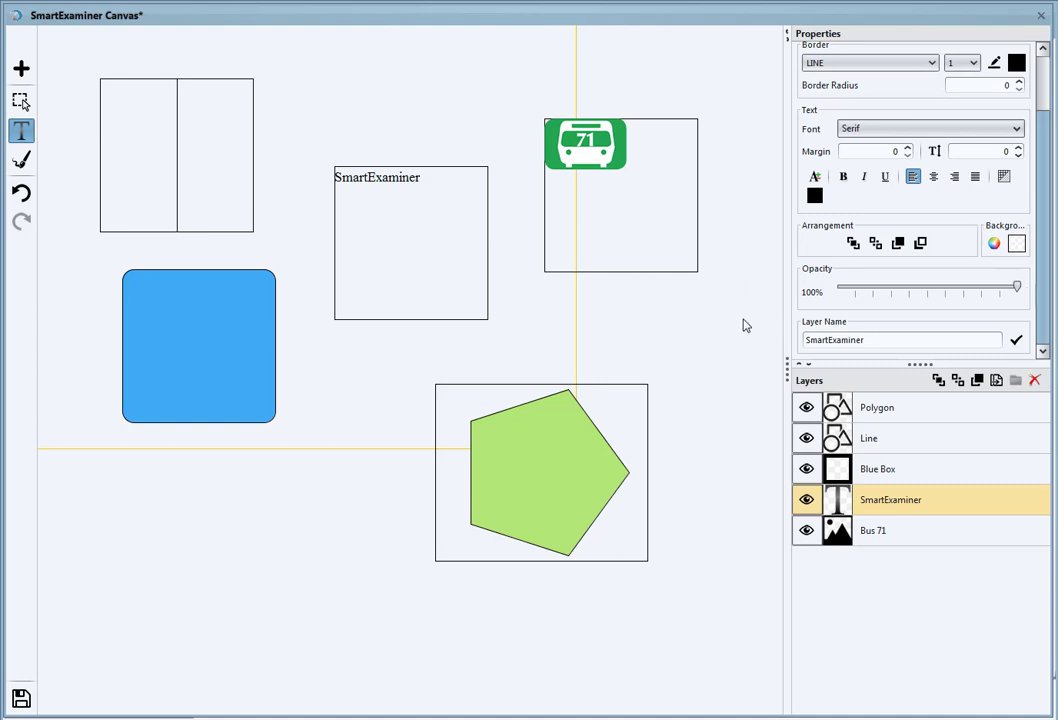
# - Set the border style of the green pentagon's frame to NONE
pyautogui.click(549, 452)
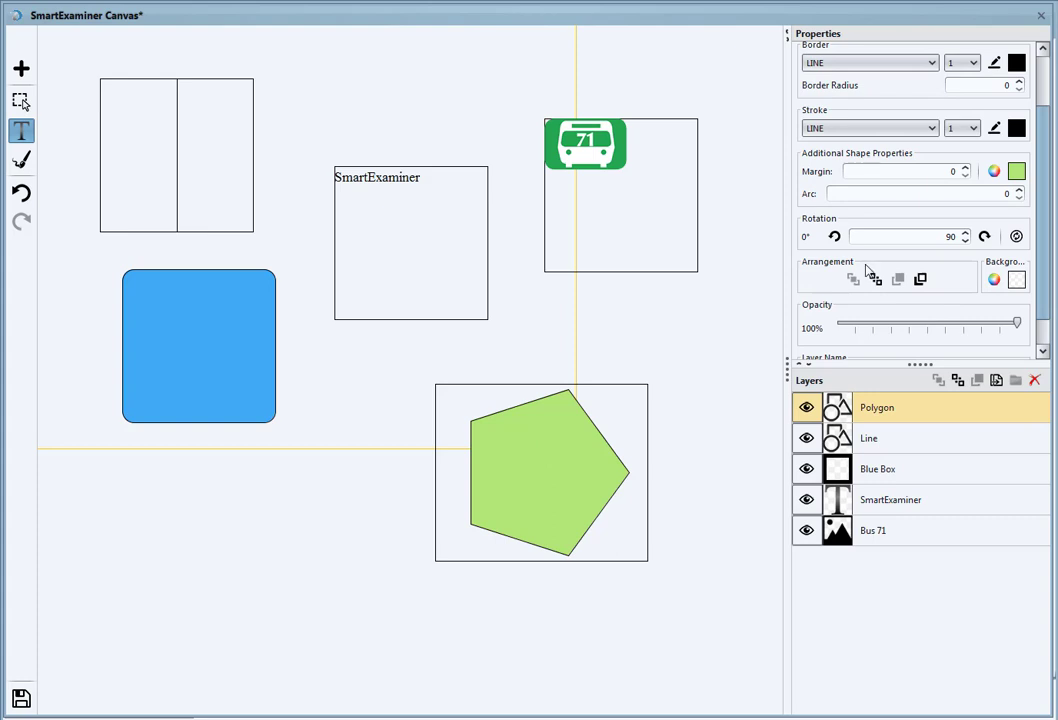
pyautogui.scroll(2, 1043, 105)
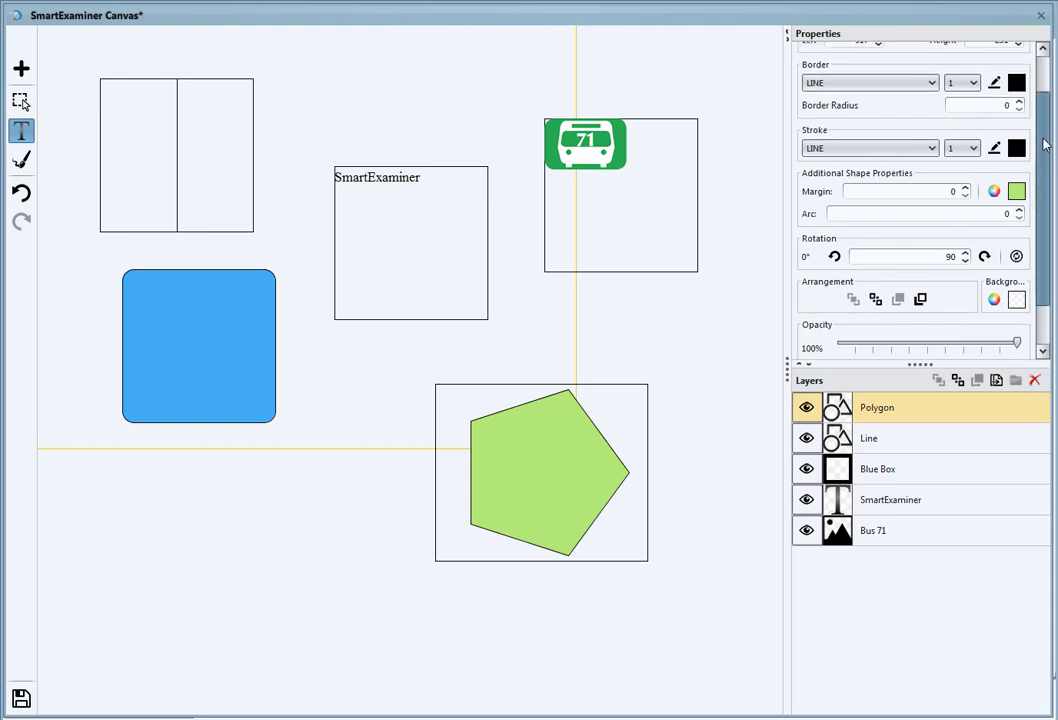
pyautogui.scroll(1, 1043, 105)
pyautogui.click(883, 135)
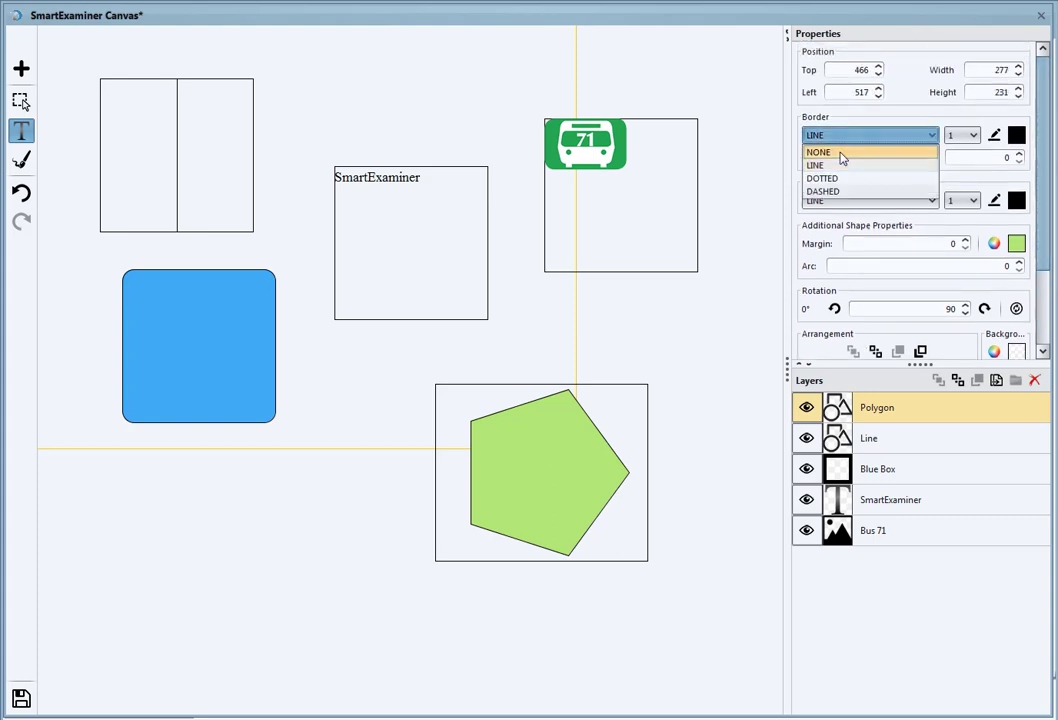
pyautogui.click(850, 152)
pyautogui.scroll(-1, 830, 160)
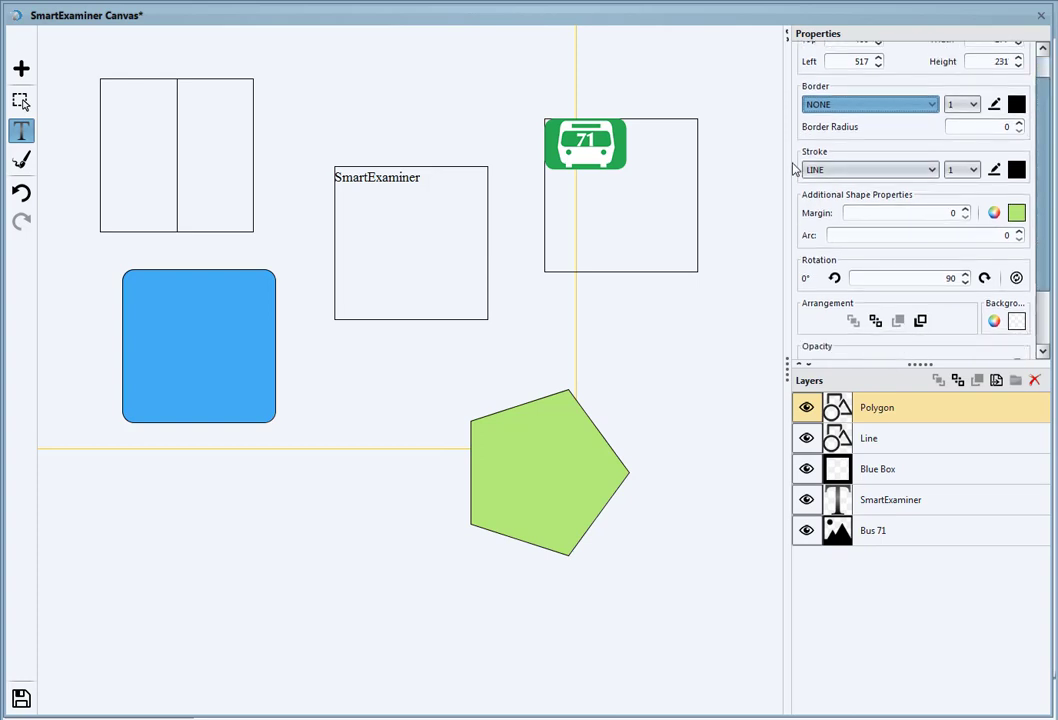
# - Set the green pentagon's stroke style to DASHED with a thickness of 3
pyautogui.click(564, 403)
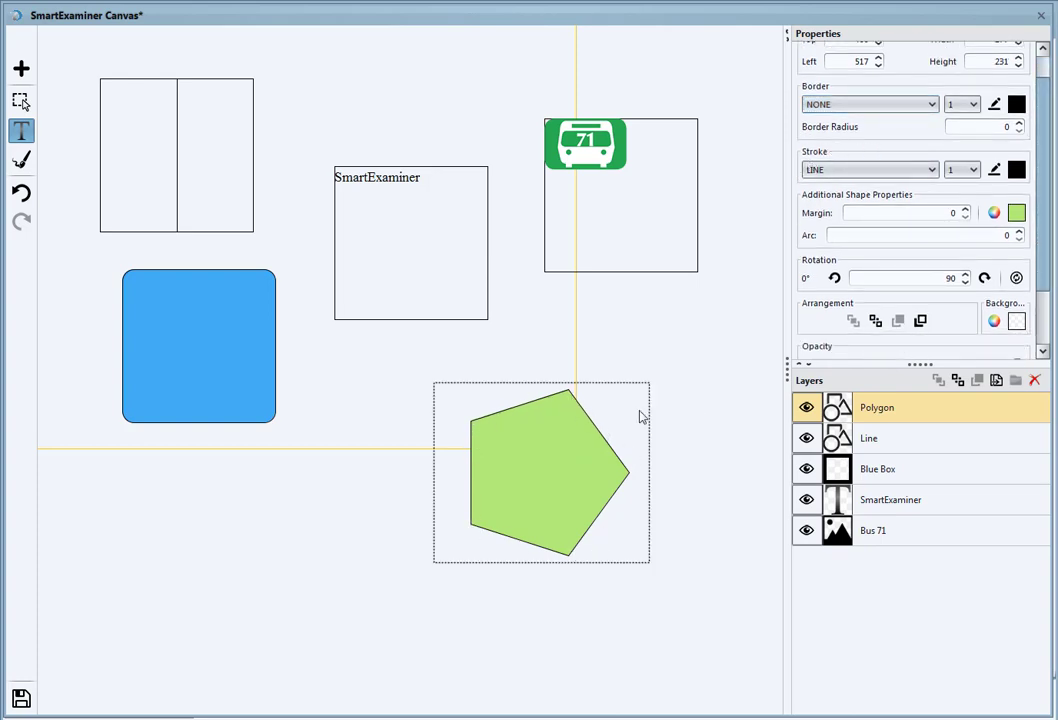
pyautogui.click(867, 170)
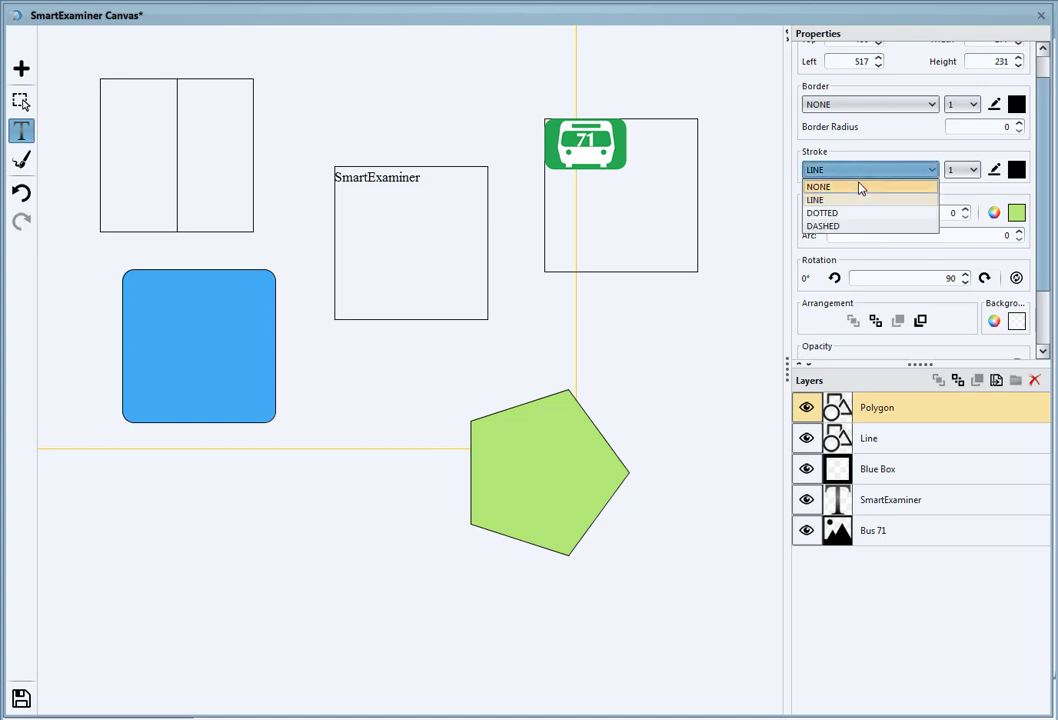
pyautogui.click(861, 187)
pyautogui.click(859, 172)
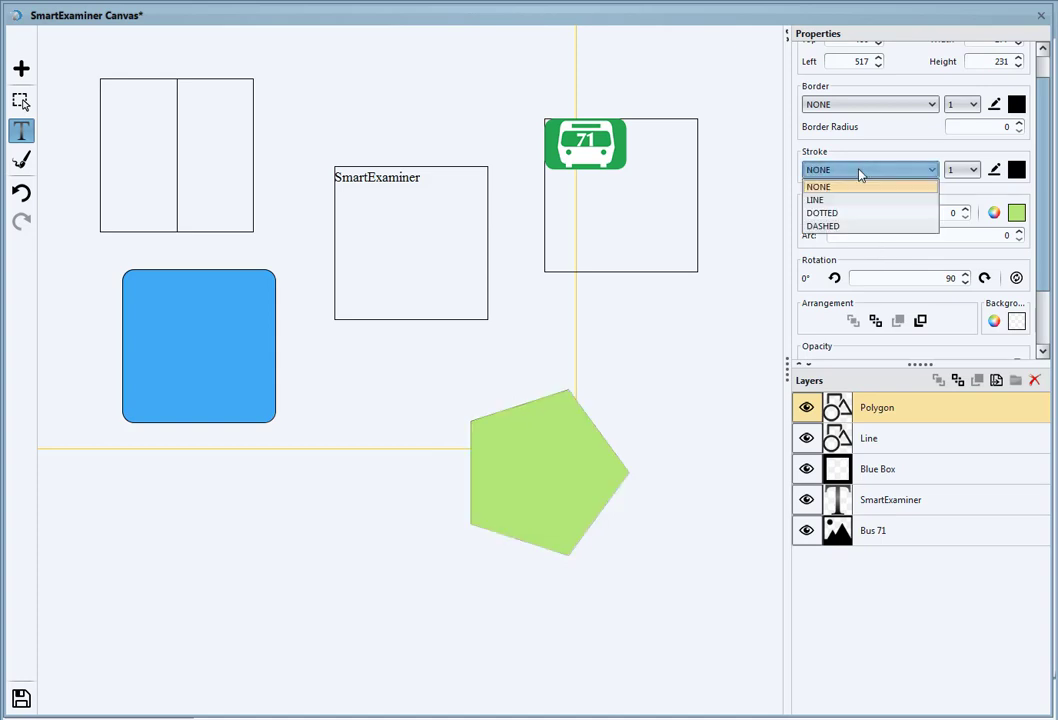
pyautogui.click(846, 226)
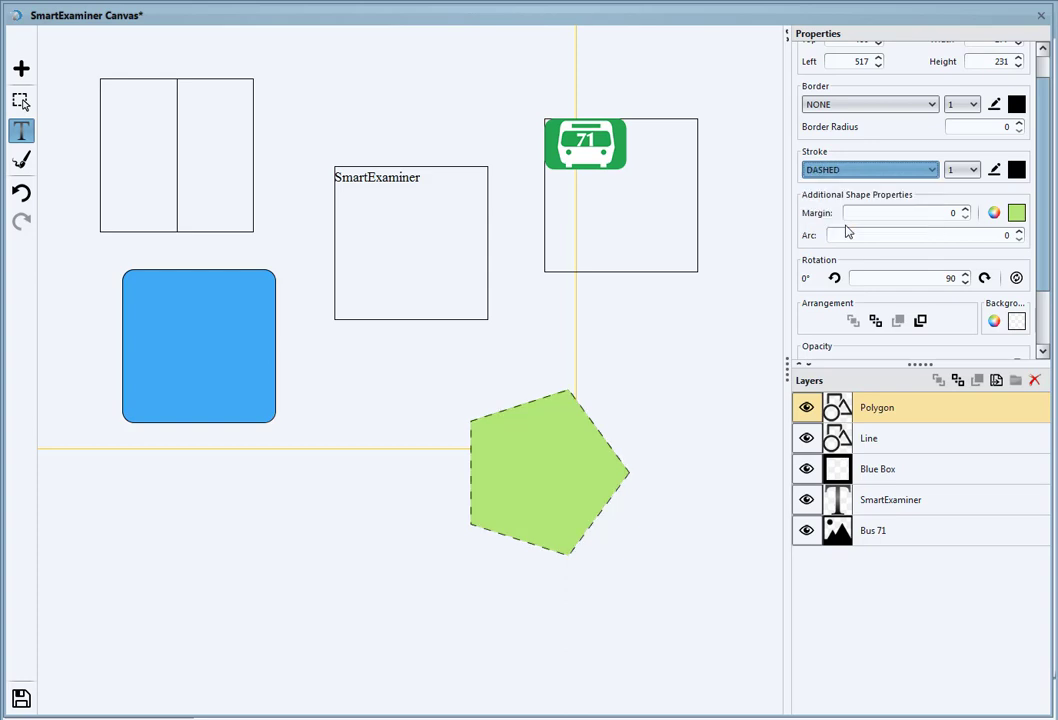
pyautogui.click(962, 170)
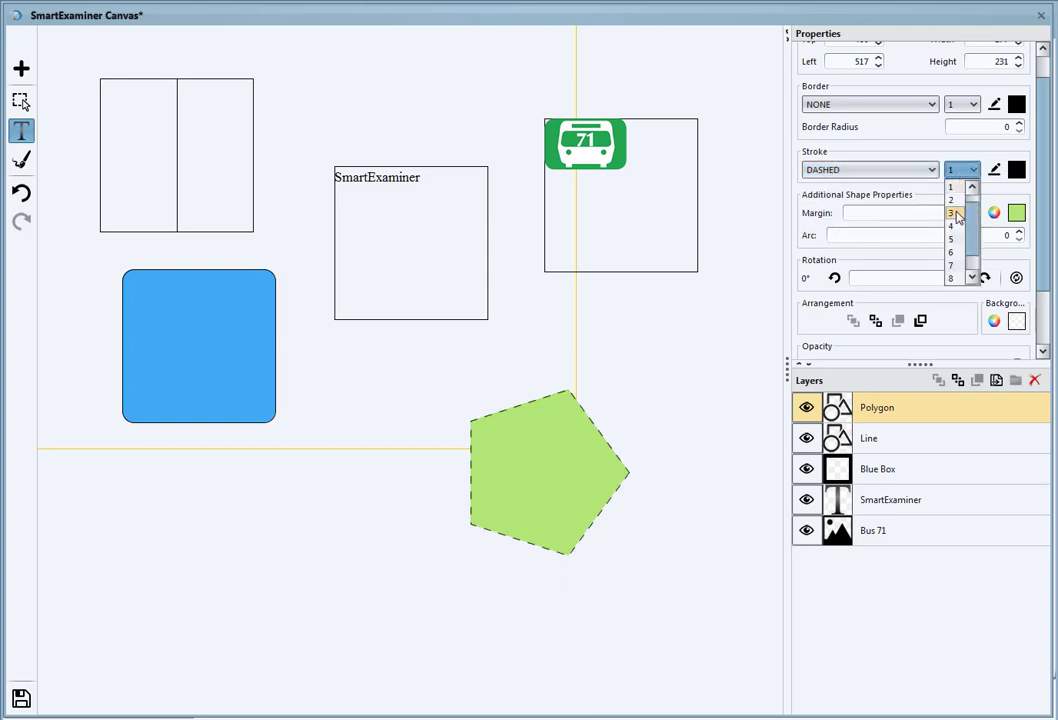
pyautogui.click(958, 216)
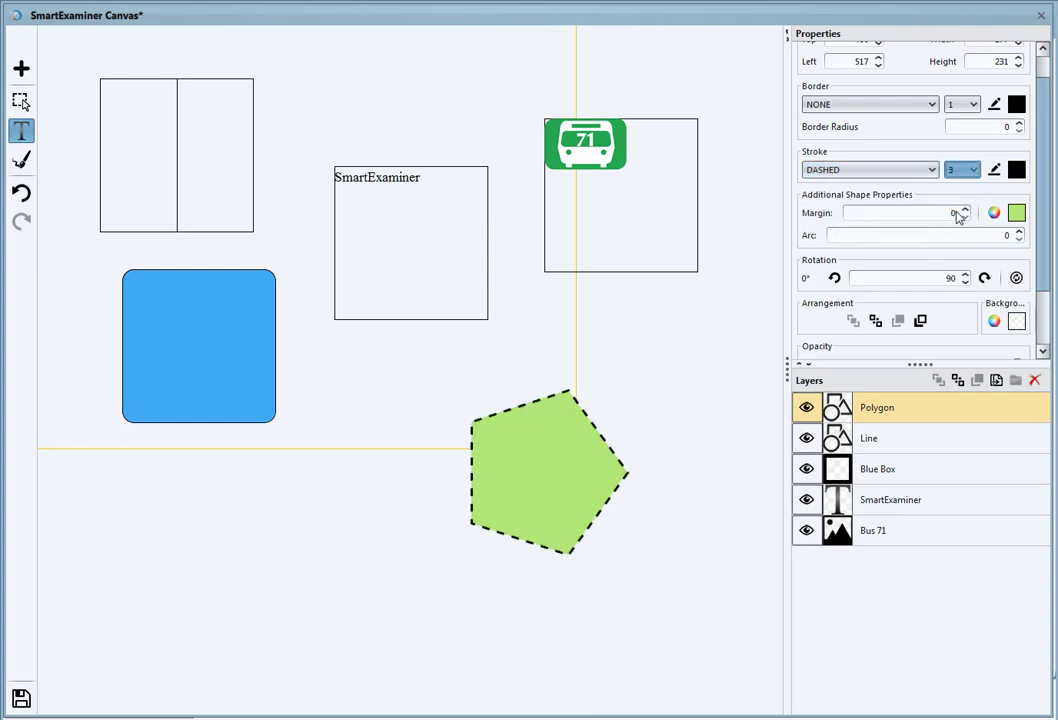
# - Change the pentagon's stroke colour to a bright pinkish red using the colour wheel
pyautogui.click(1016, 170)
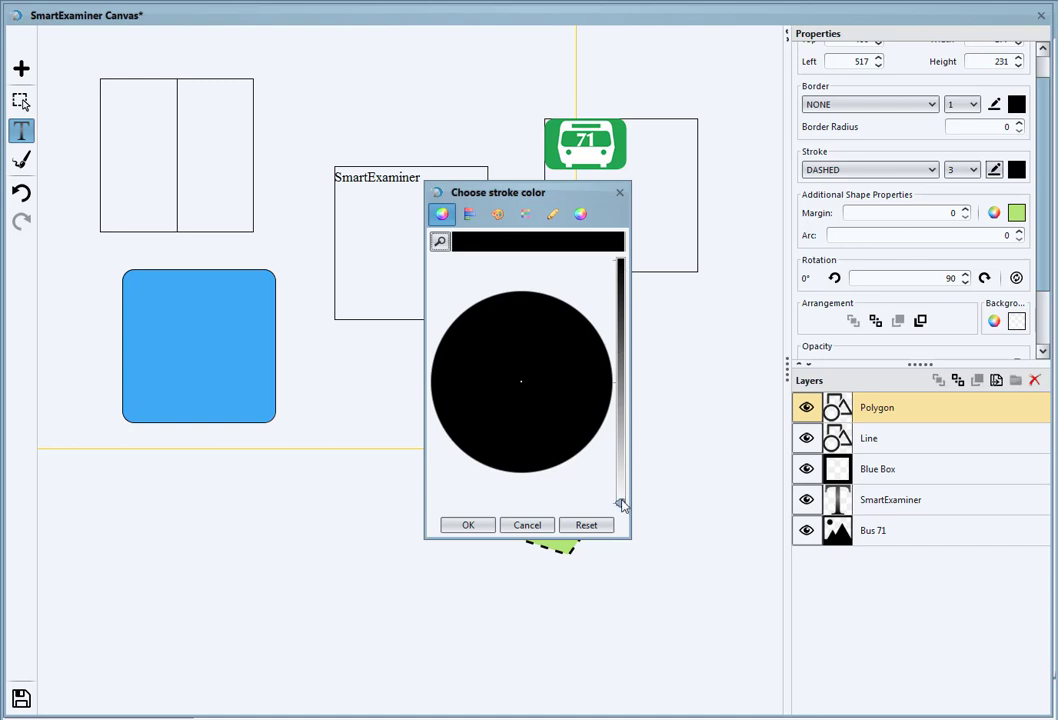
pyautogui.moveTo(621, 503); pyautogui.dragTo(620, 248)
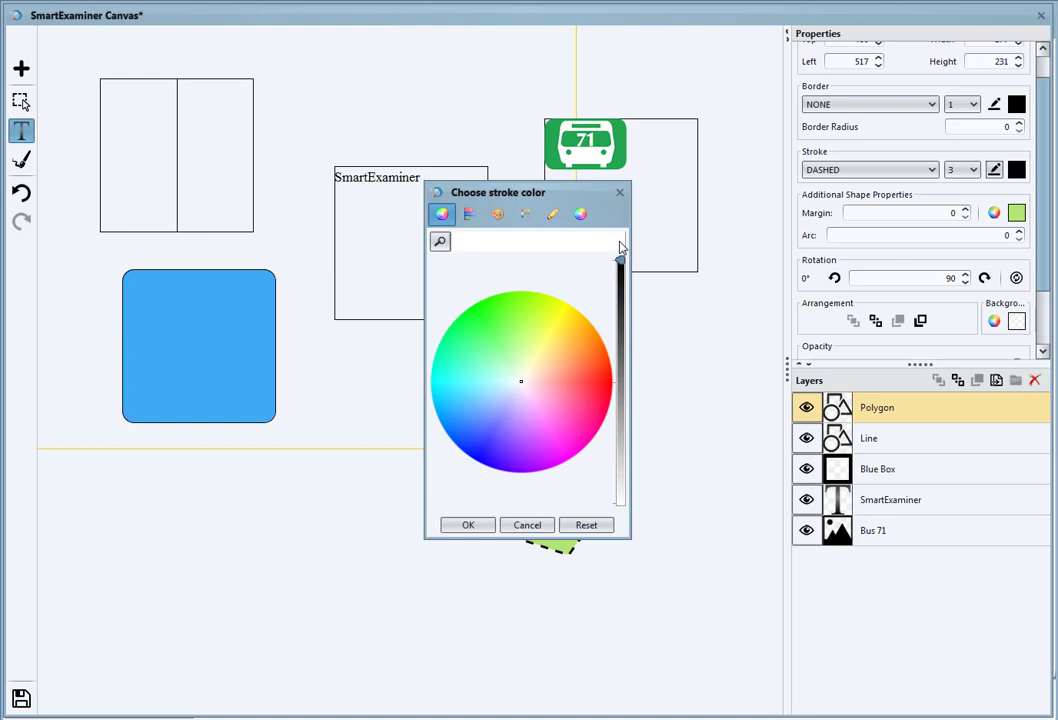
pyautogui.click(481, 331)
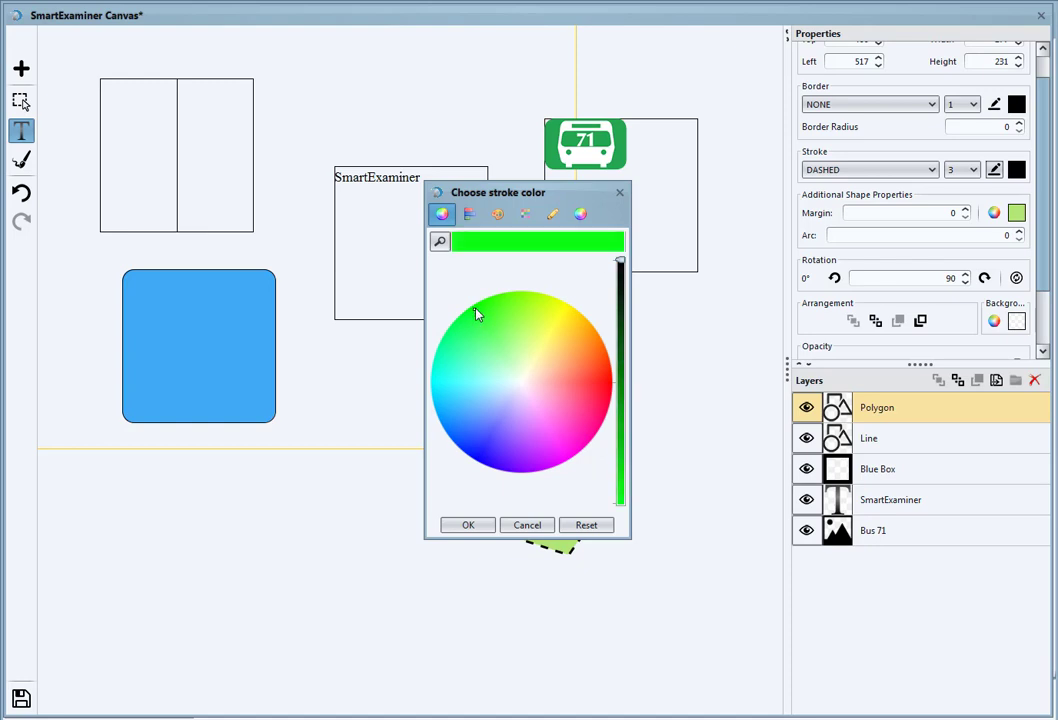
pyautogui.click(612, 425)
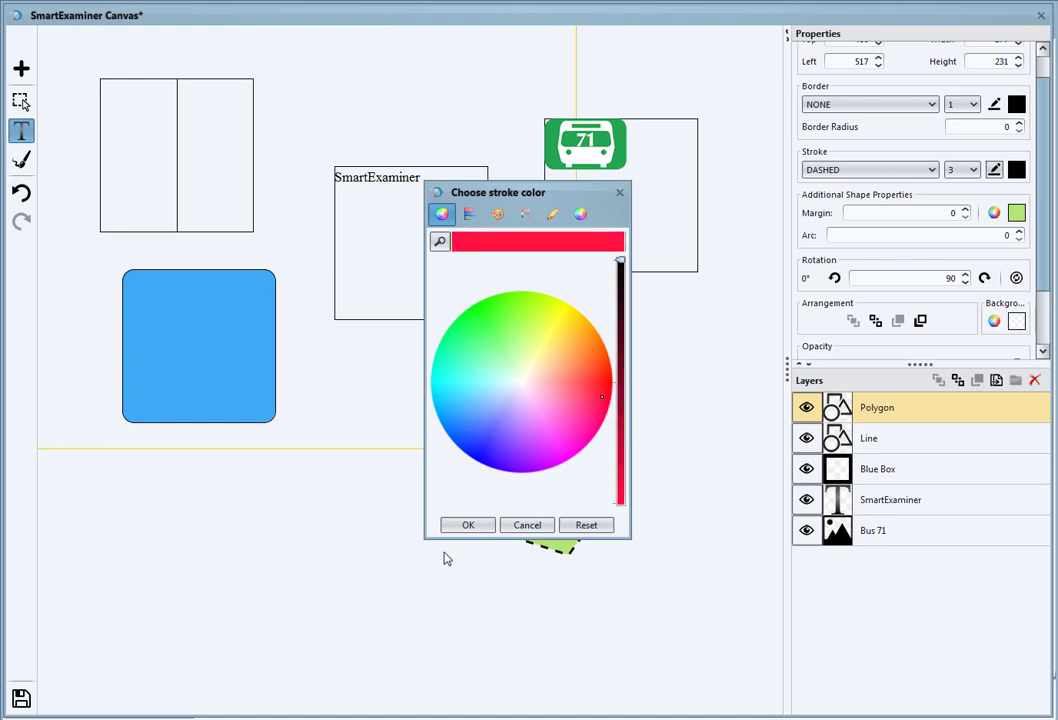
pyautogui.click(467, 526)
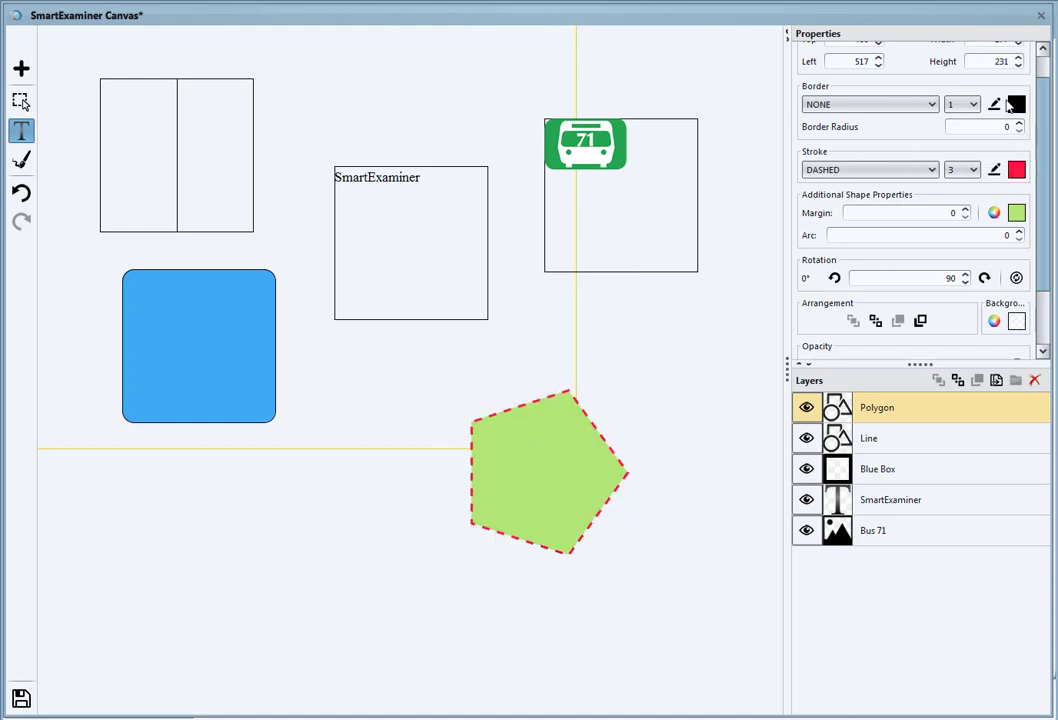
# - Change the pentagon's fill colour to turquoise using the colour wheel
pyautogui.scroll(1, 891, 165)
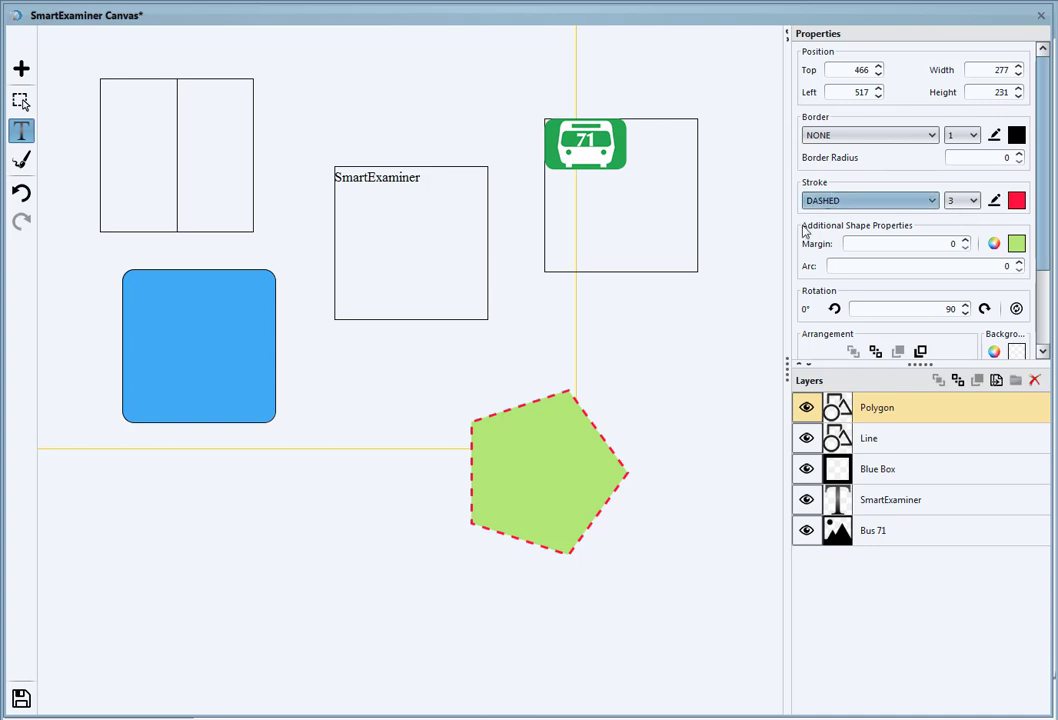
pyautogui.click(548, 470)
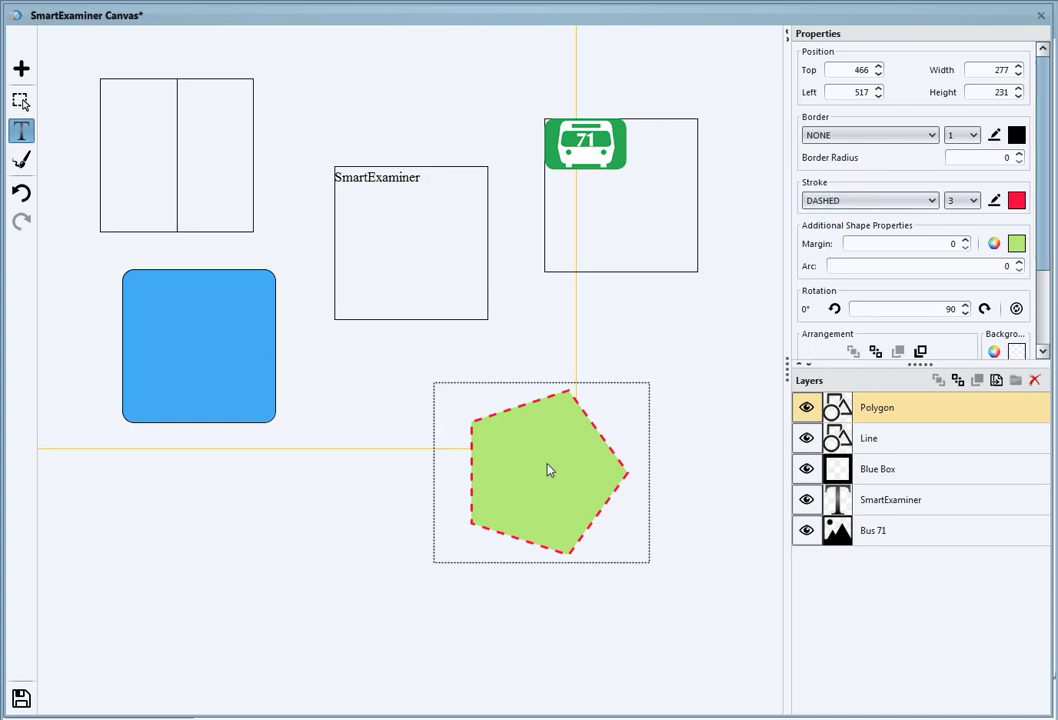
pyautogui.click(1016, 244)
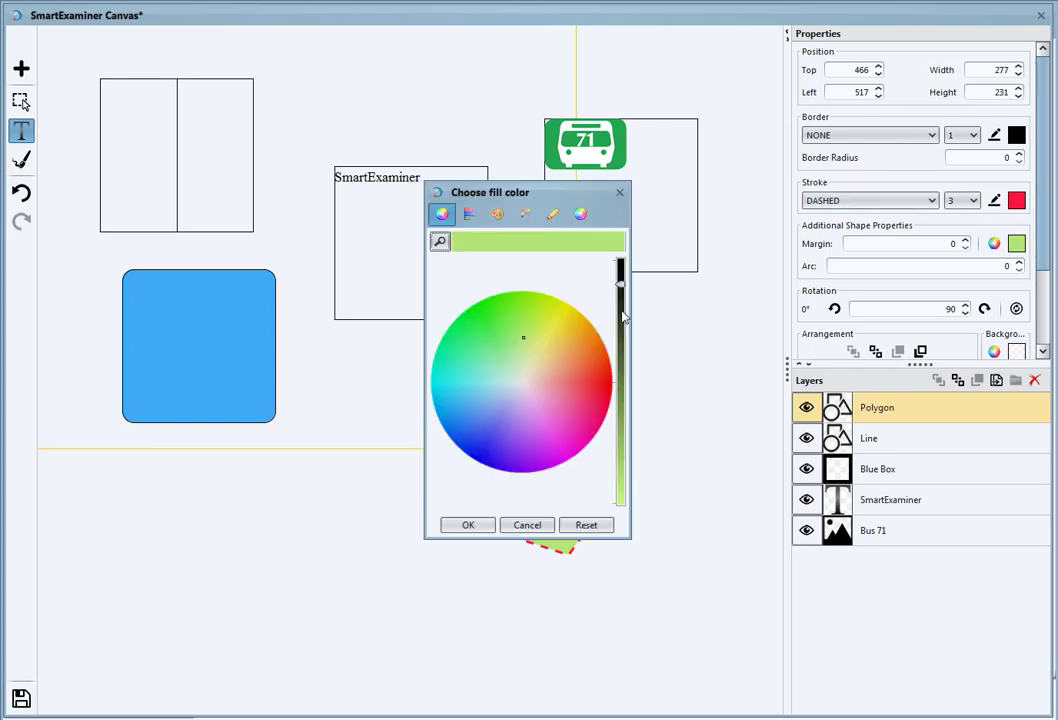
pyautogui.moveTo(515, 393); pyautogui.dragTo(462, 386)
pyautogui.click(480, 525)
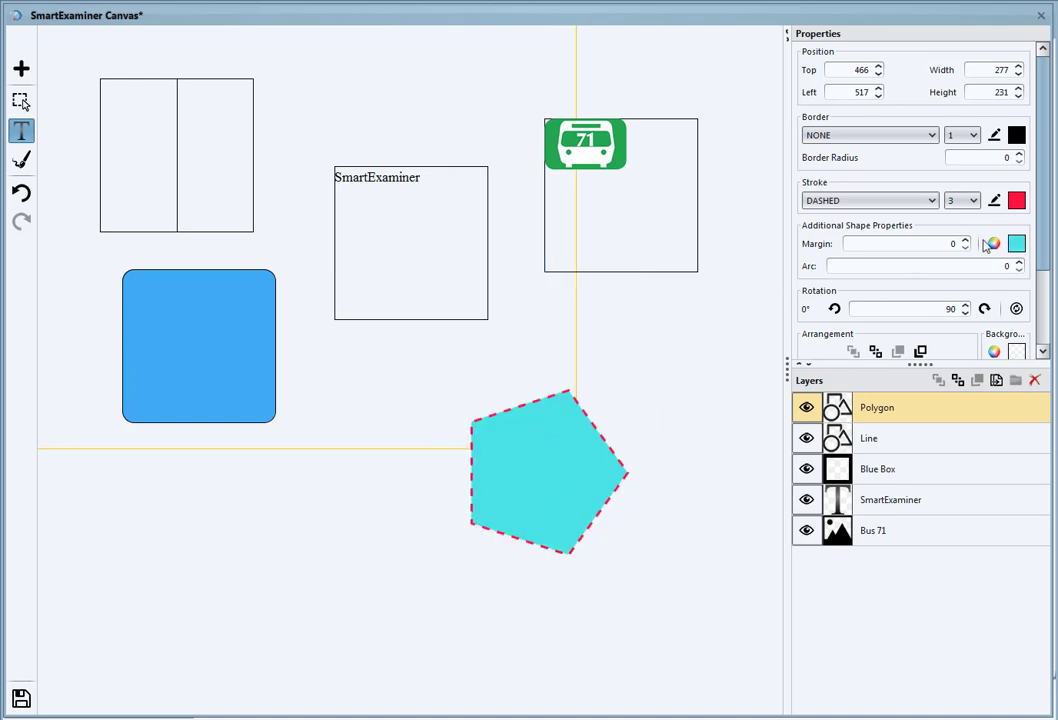
# - Round the pentagon's corners with an Arc of 25, and move the shape to about Top 446, Left 544
pyautogui.scroll(-1, 1047, 238)
pyautogui.scroll(-1, 1047, 238)
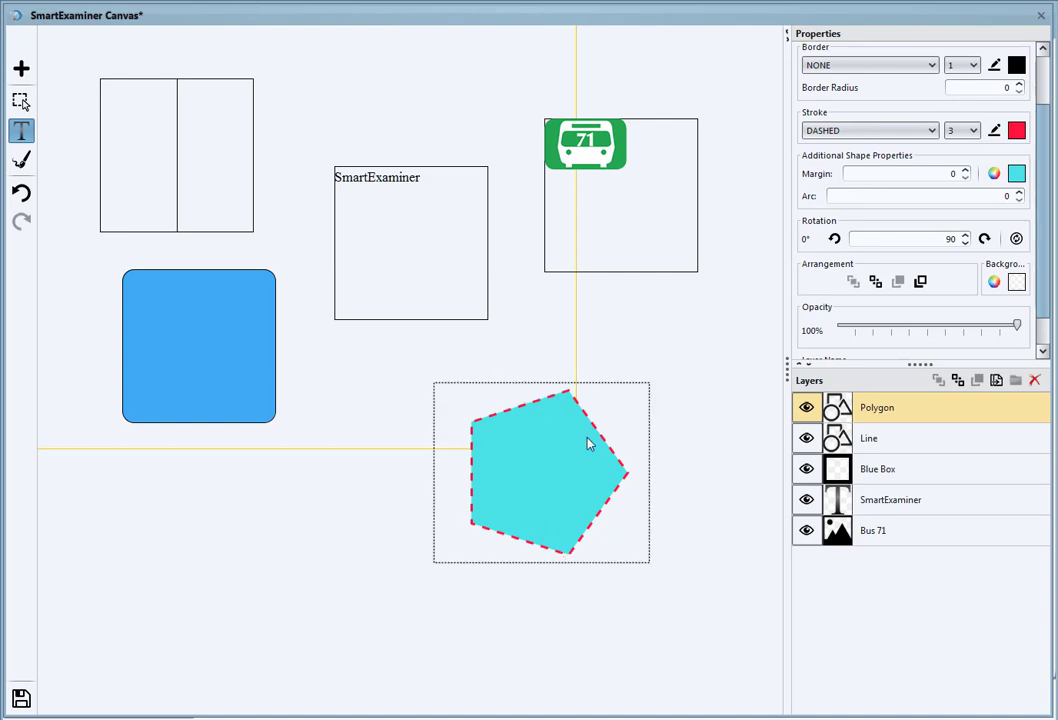
pyautogui.moveTo(1046, 196); pyautogui.dragTo(1043, 225)
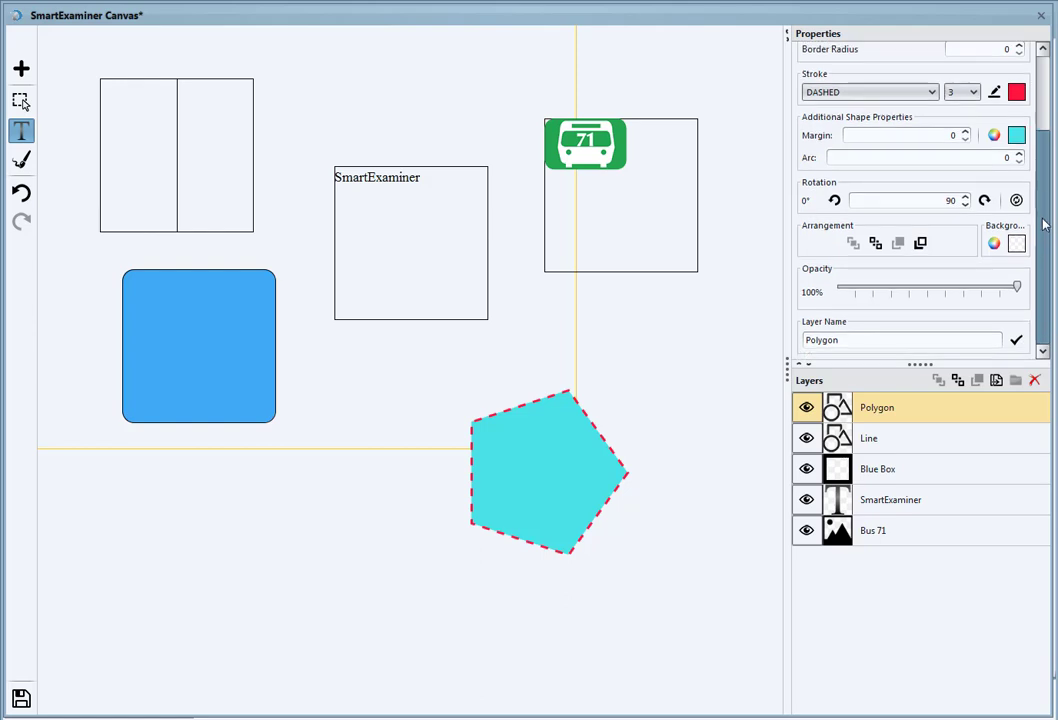
pyautogui.click(1019, 155)
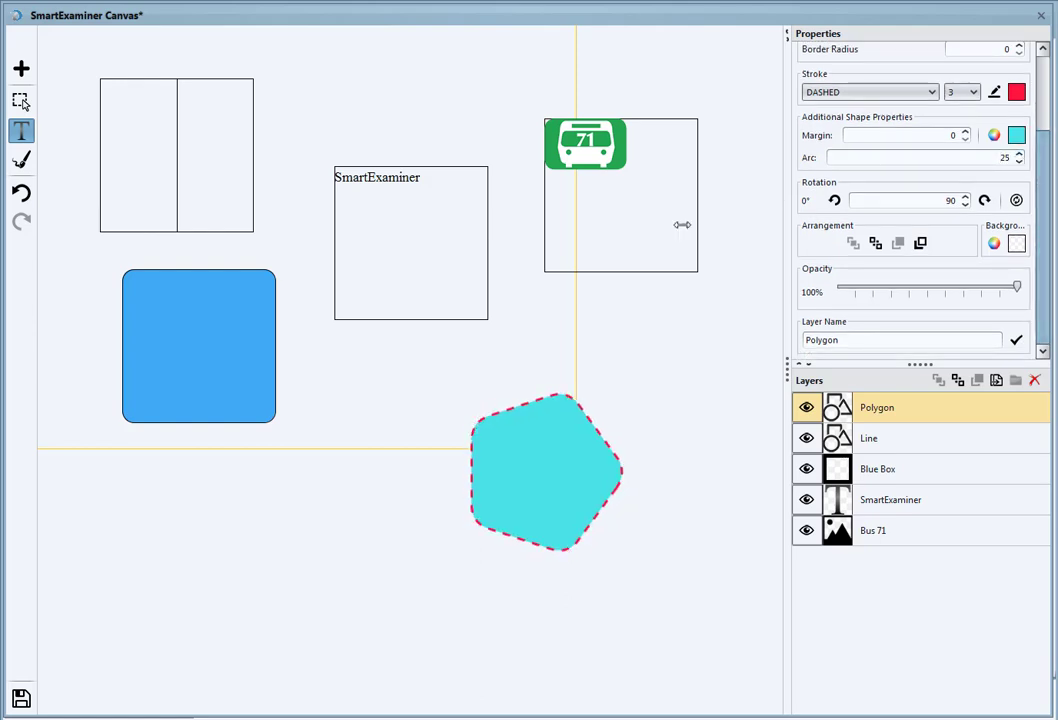
pyautogui.moveTo(534, 460); pyautogui.dragTo(567, 445)
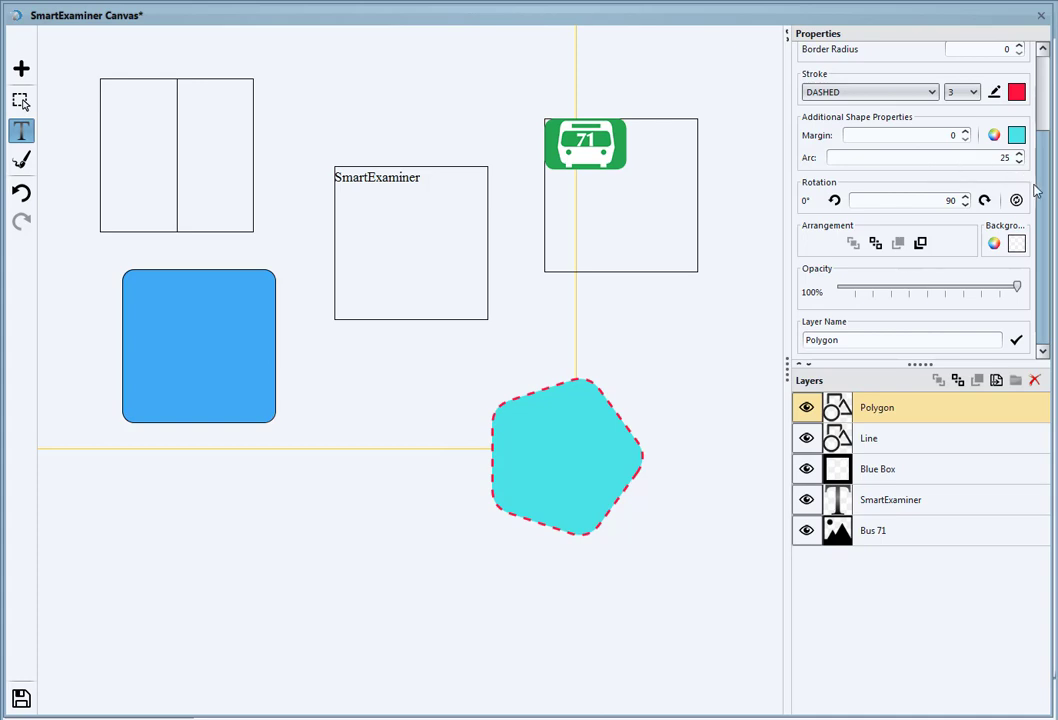
# - Rotate the pentagon 90° counterclockwise and back, rotate it 90° counterclockwise again, and reset its rotation
pyautogui.scroll(1, 1043, 183)
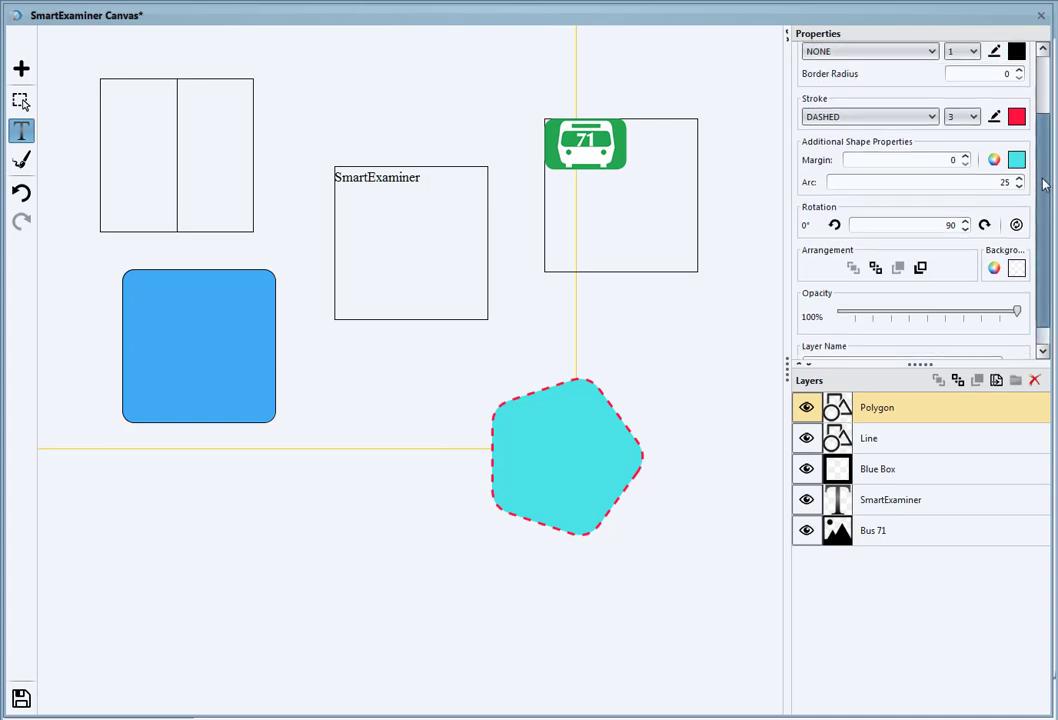
pyautogui.click(835, 225)
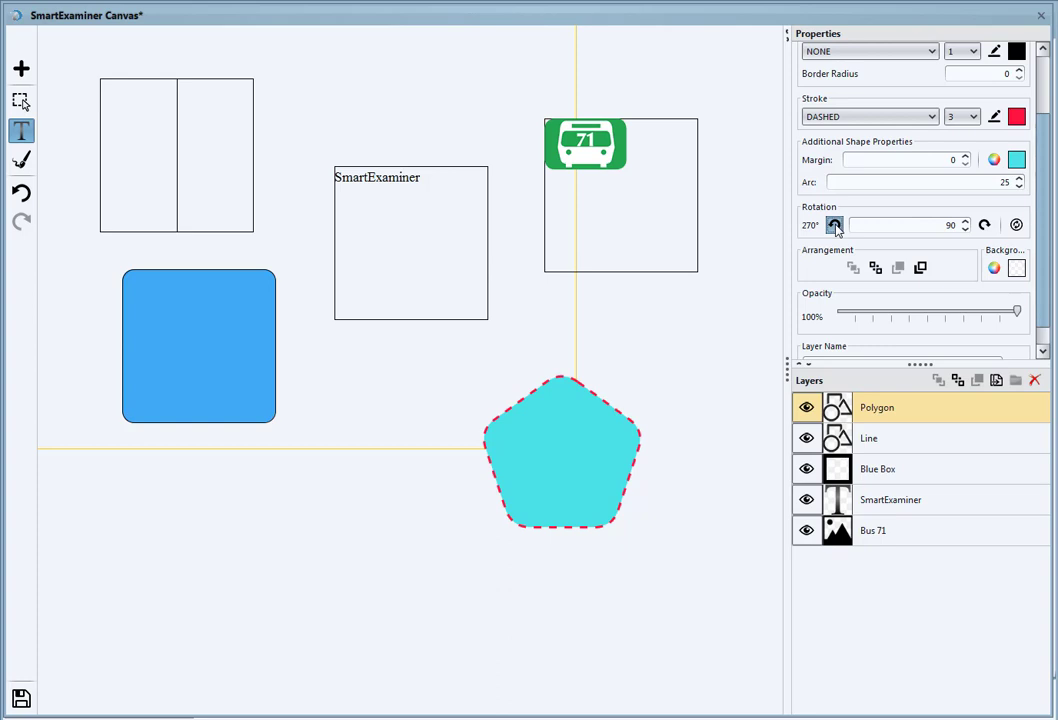
pyautogui.click(919, 225)
pyautogui.click(984, 225)
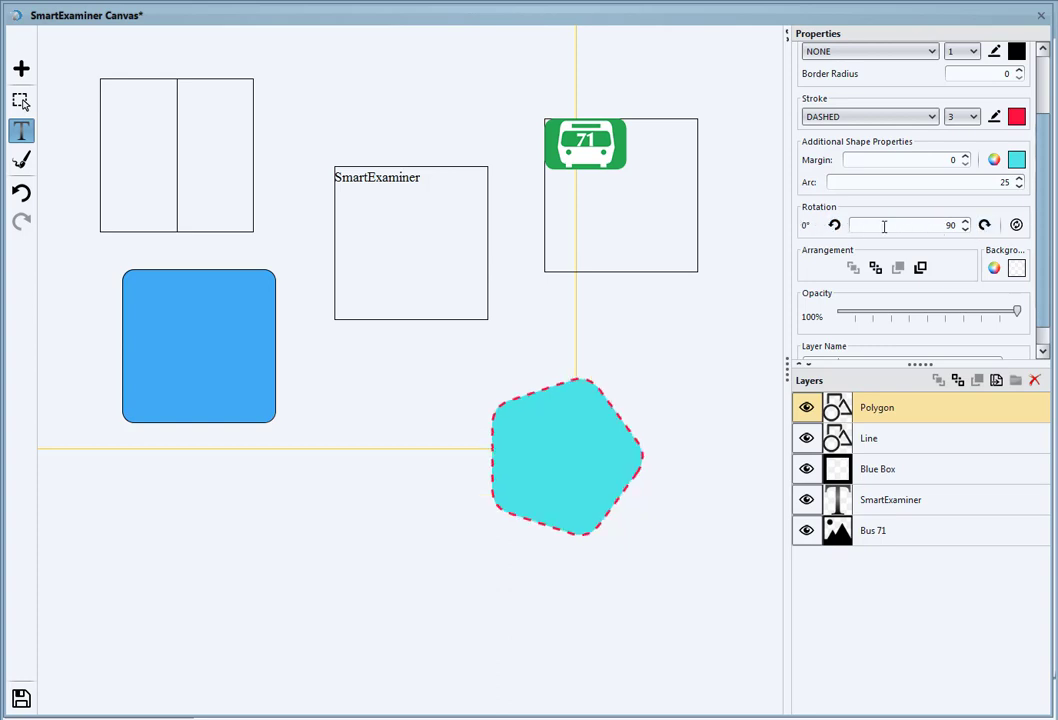
pyautogui.click(835, 225)
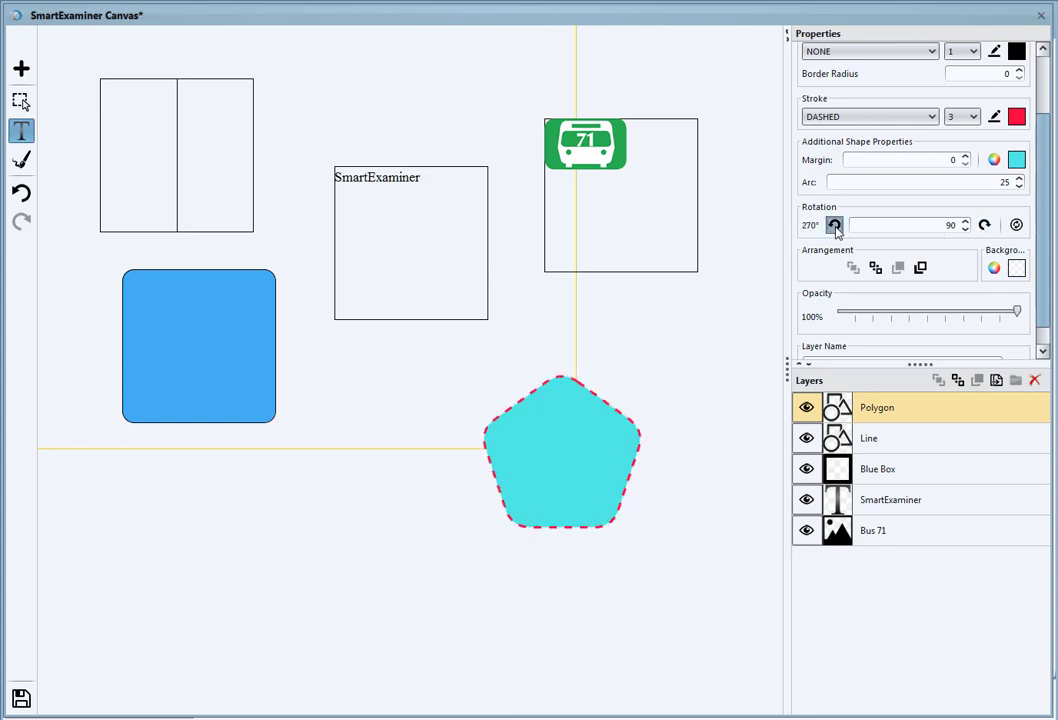
pyautogui.click(1016, 226)
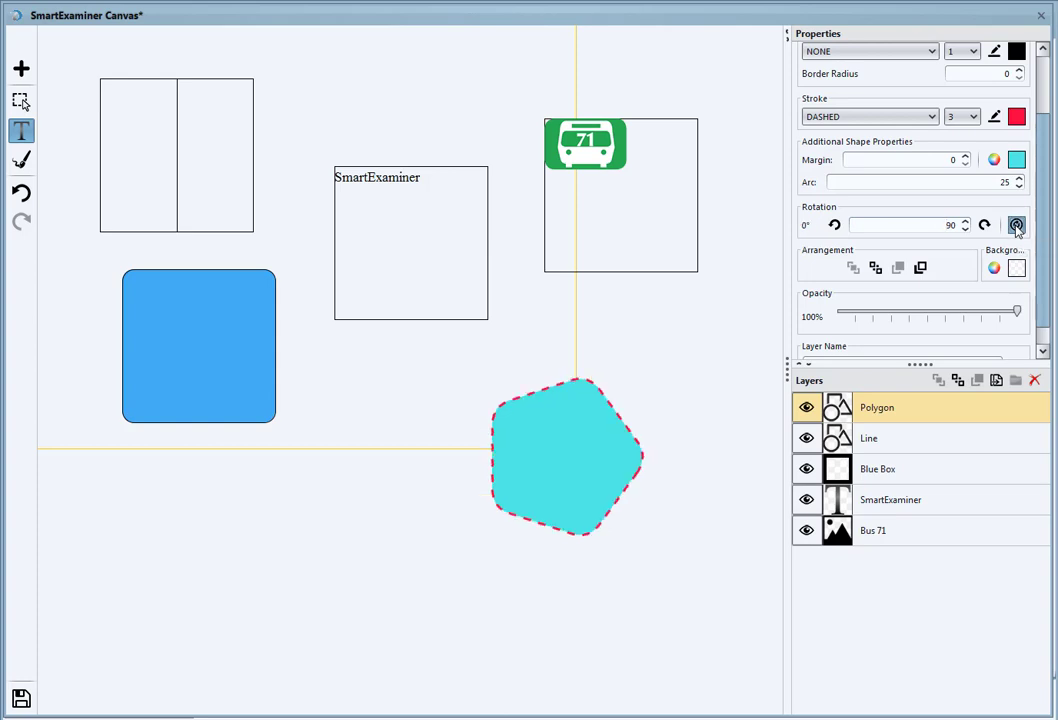
# - Rotate the pentagon 90° counterclockwise, and turn it clockwise in 90° increments until its rotation is back at 0°
pyautogui.click(836, 226)
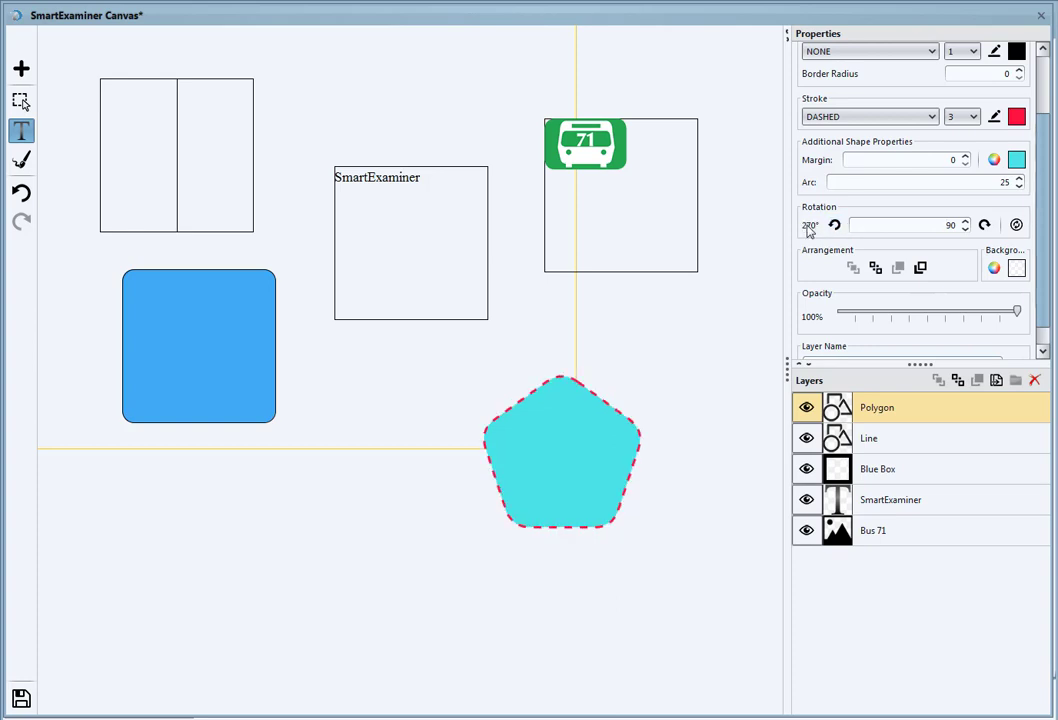
pyautogui.click(984, 225)
pyautogui.click(984, 225)
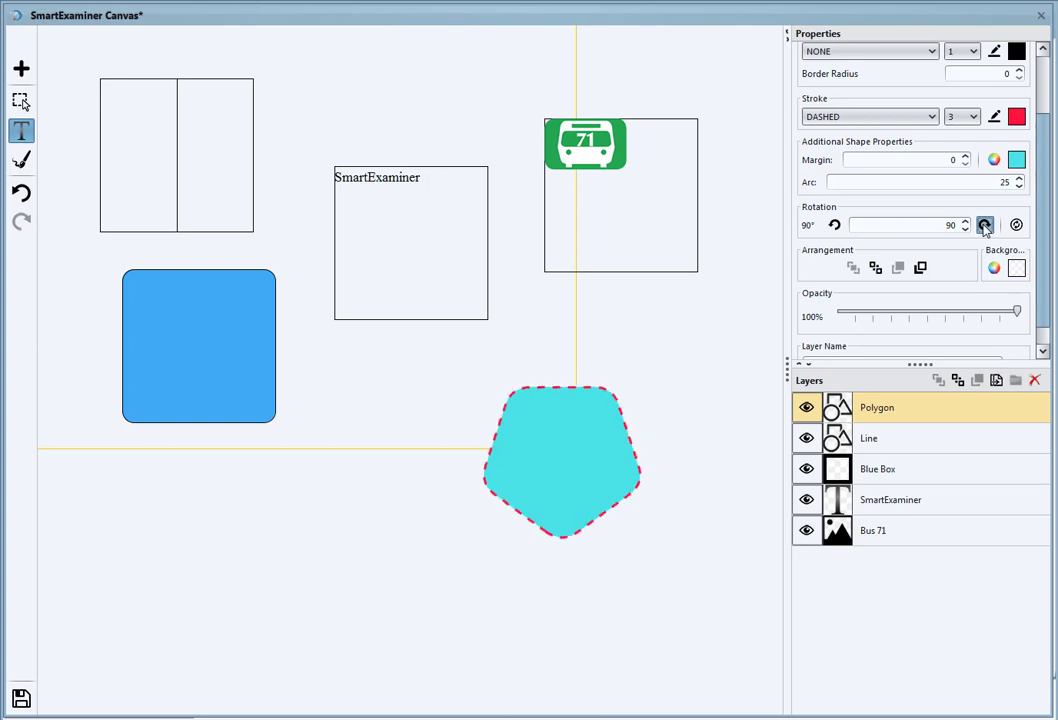
pyautogui.click(984, 225)
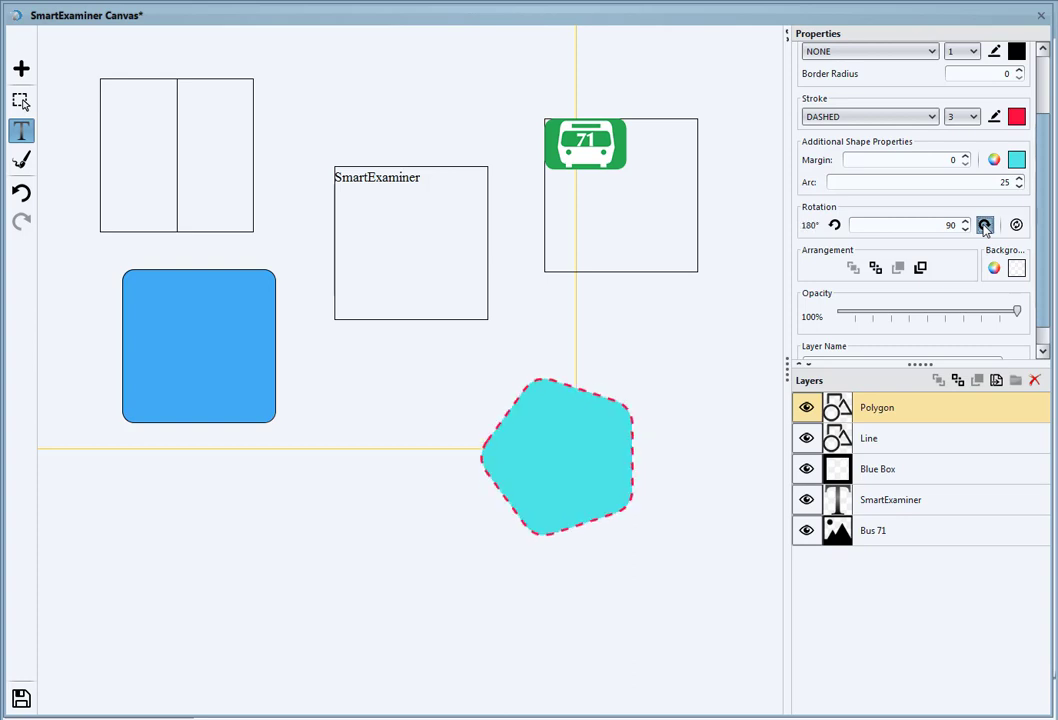
pyautogui.click(984, 225)
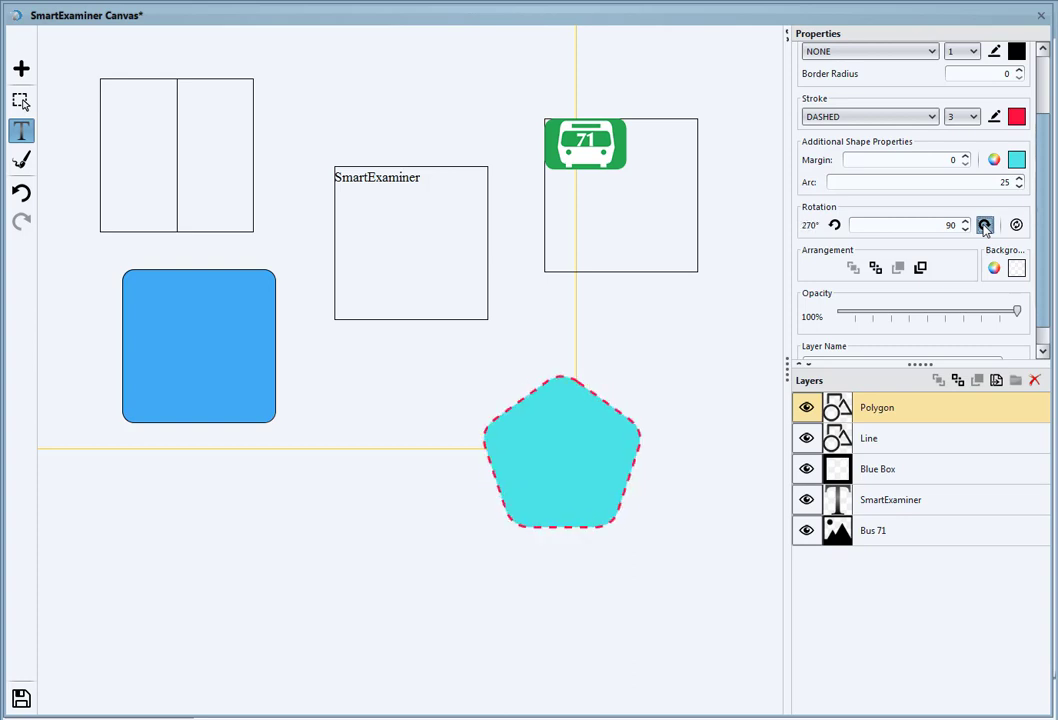
pyautogui.click(984, 225)
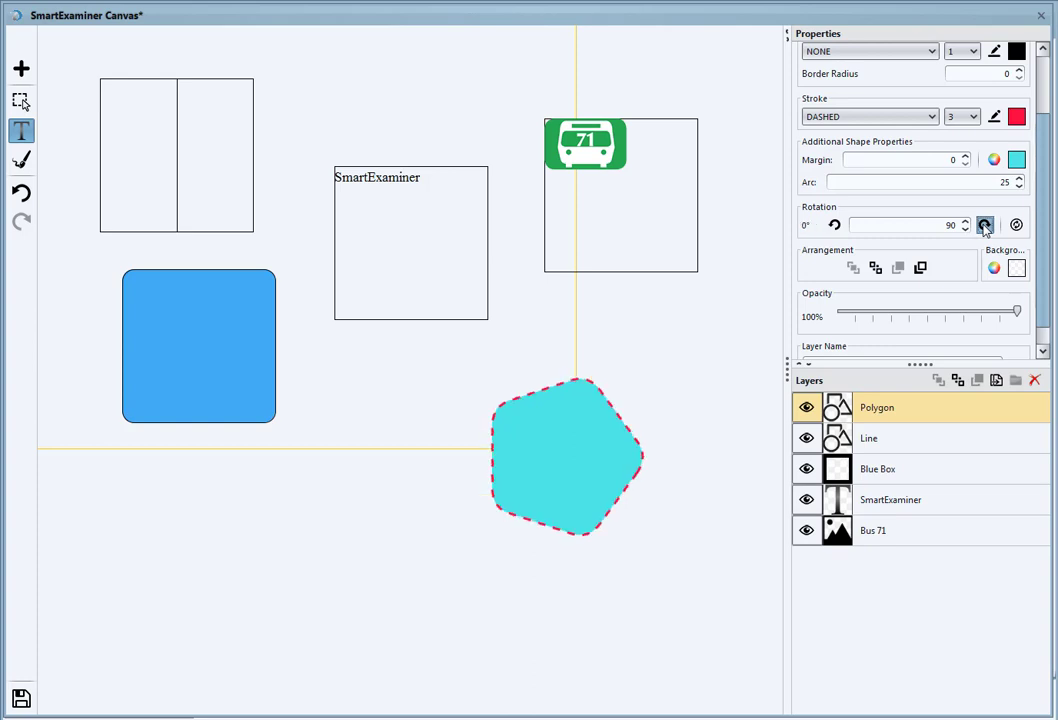
pyautogui.moveTo(1041, 232); pyautogui.dragTo(1043, 272)
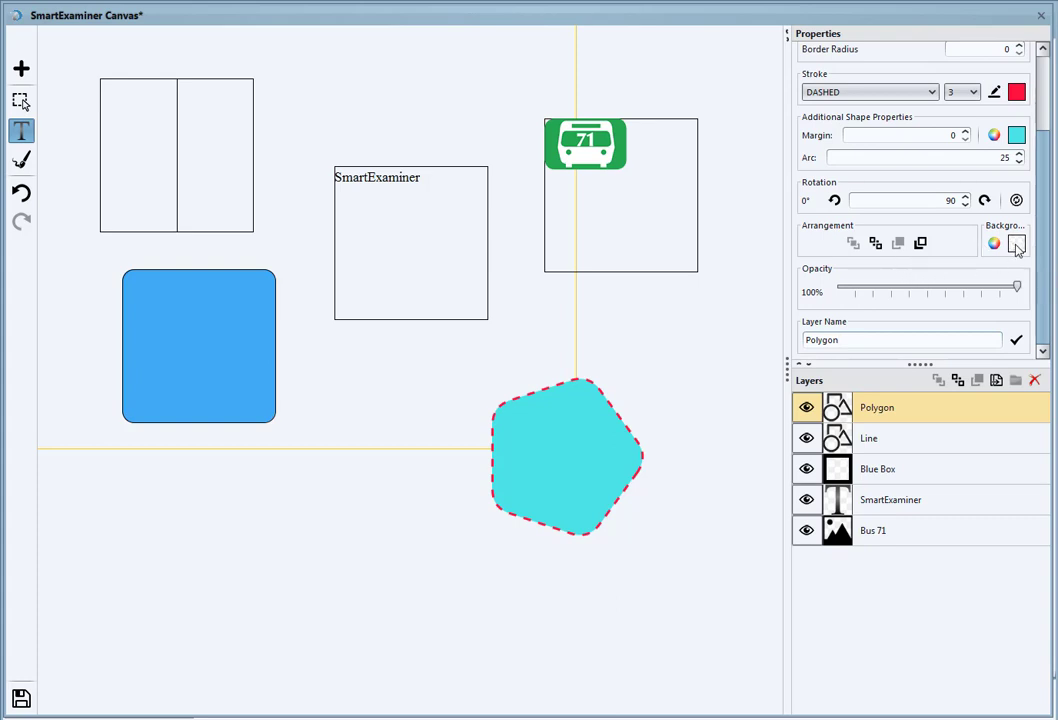
pyautogui.scroll(3, 1045, 200)
pyautogui.scroll(-3, 1045, 130)
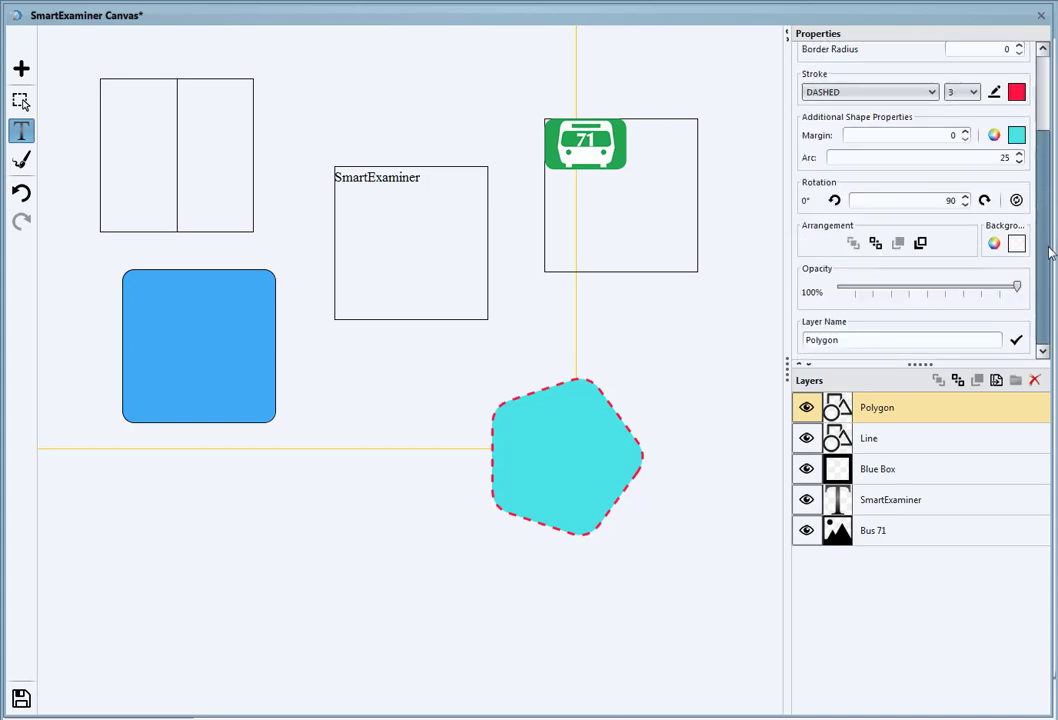
pyautogui.scroll(3, 1045, 140)
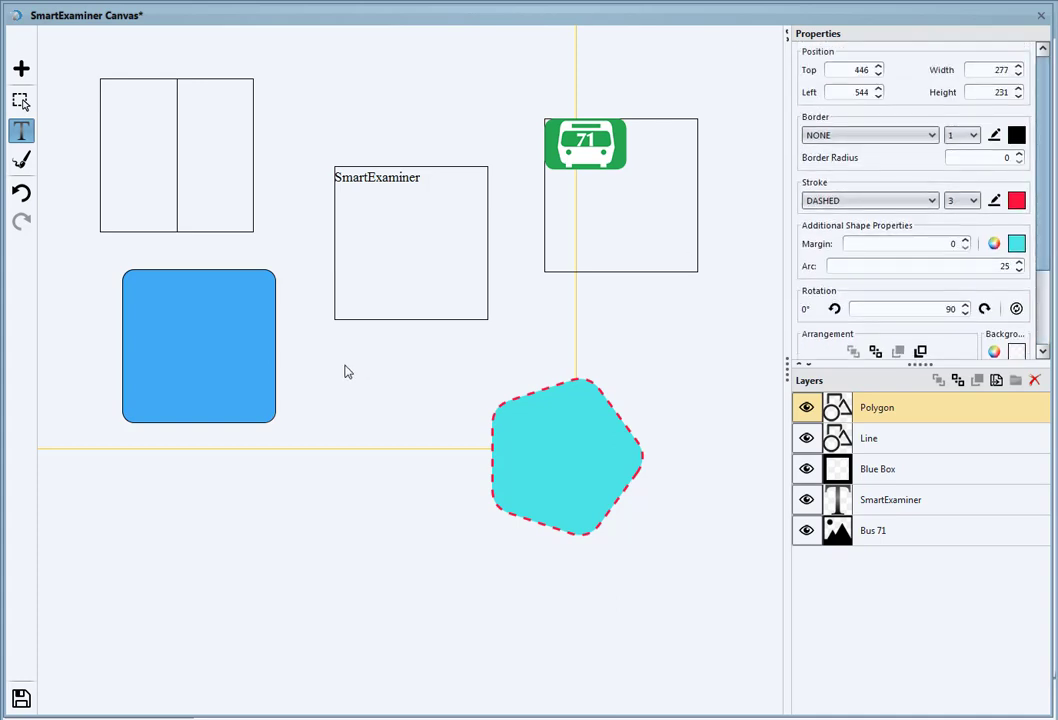
# - Move the blue box to about Top 377, Left 123, and clear its background colour
pyautogui.moveTo(172, 335); pyautogui.dragTo(193, 375)
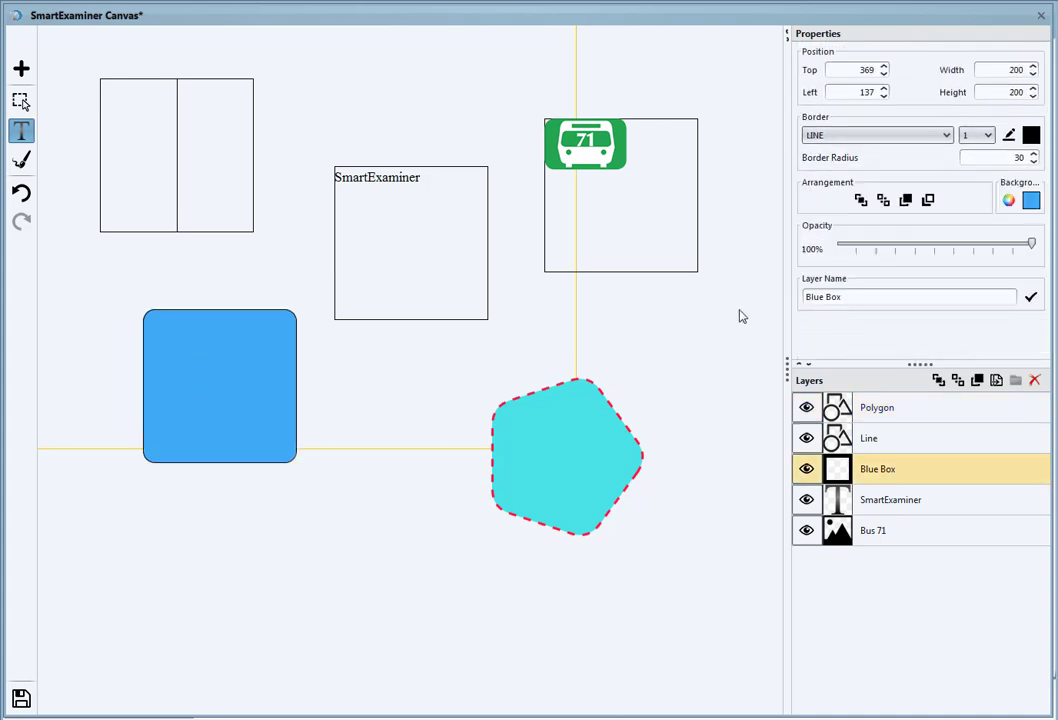
pyautogui.moveTo(221, 382); pyautogui.dragTo(210, 388)
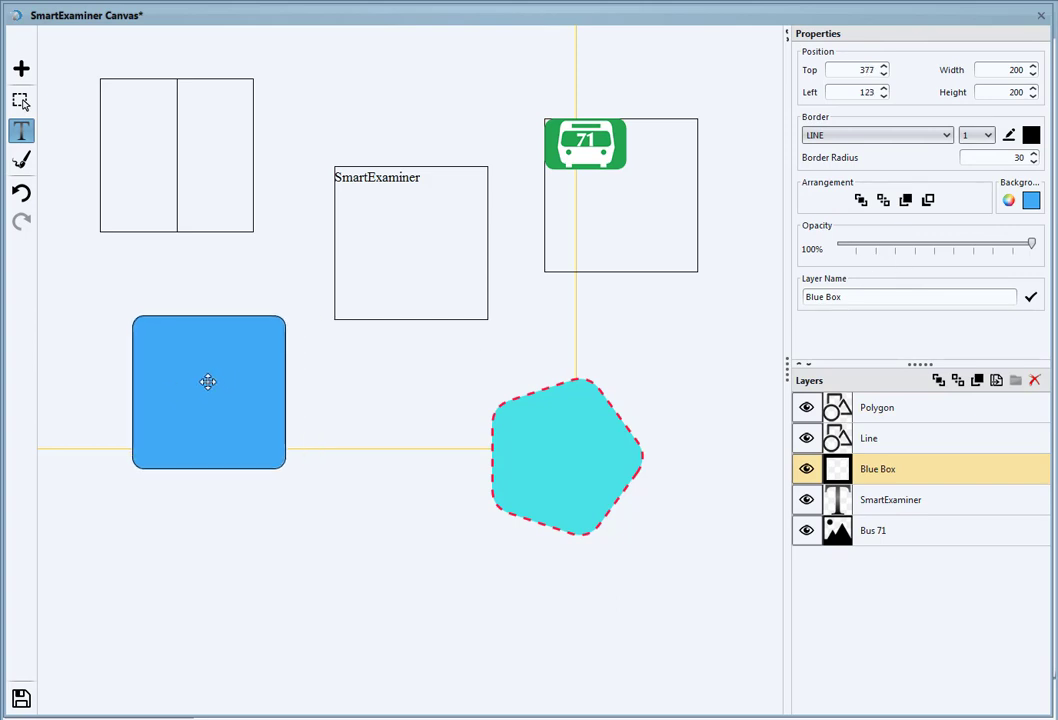
pyautogui.click(1031, 200)
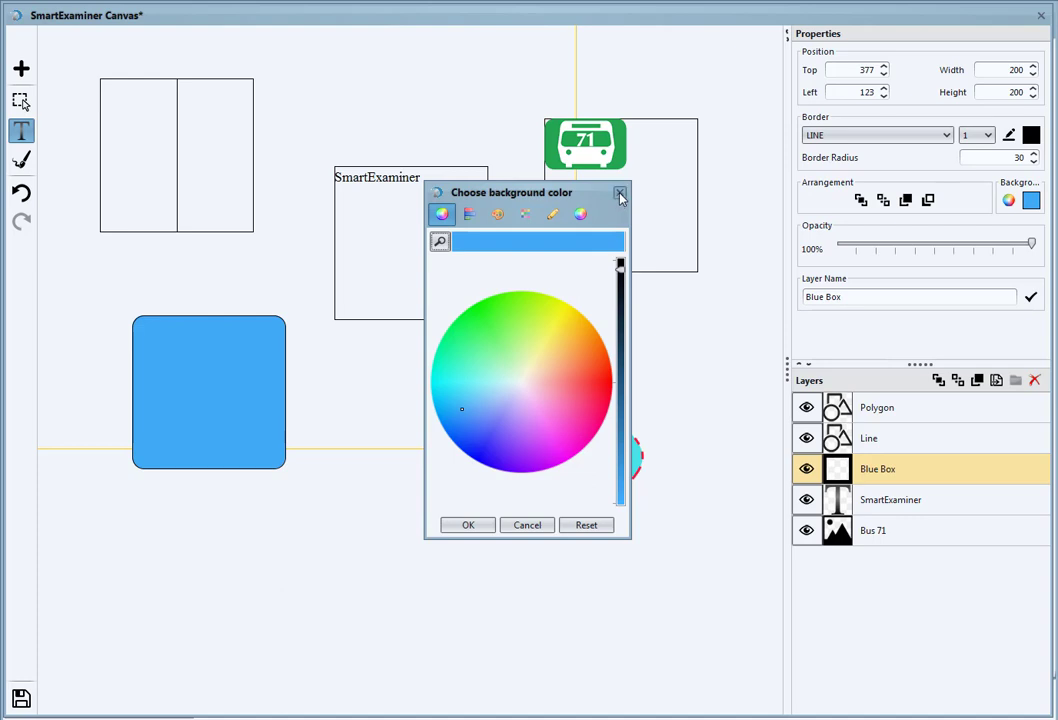
pyautogui.click(620, 193)
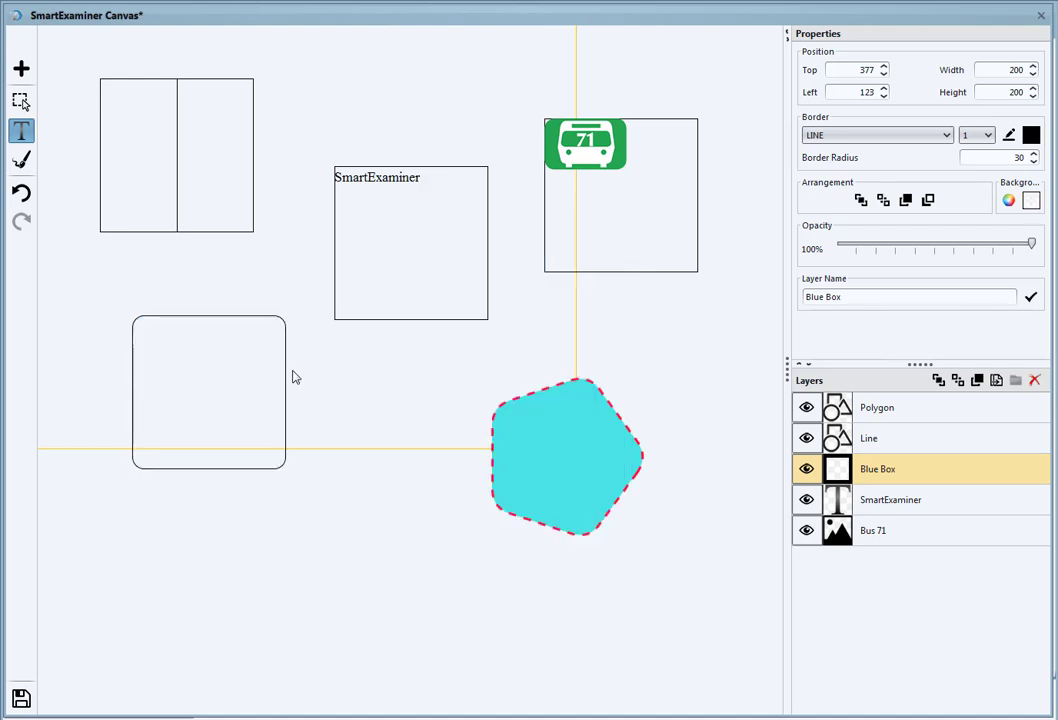
# - Move the rounded box to about Top 340, Left 89, and give it a bright blue background using the colour wheel
pyautogui.moveTo(250, 376); pyautogui.dragTo(224, 348)
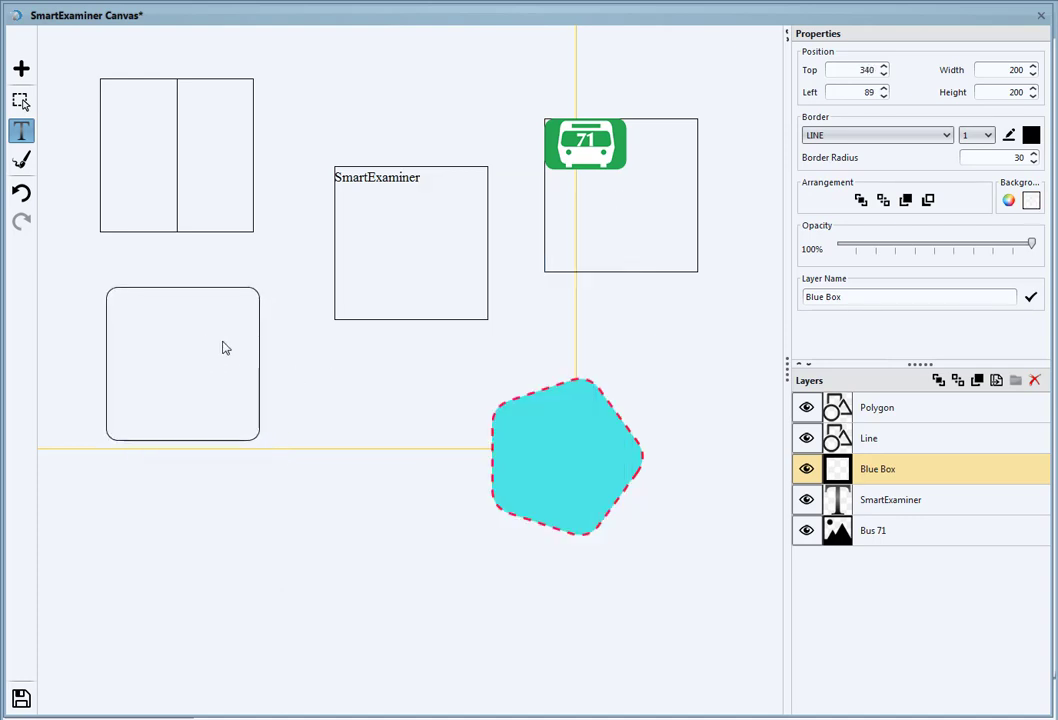
pyautogui.click(1031, 202)
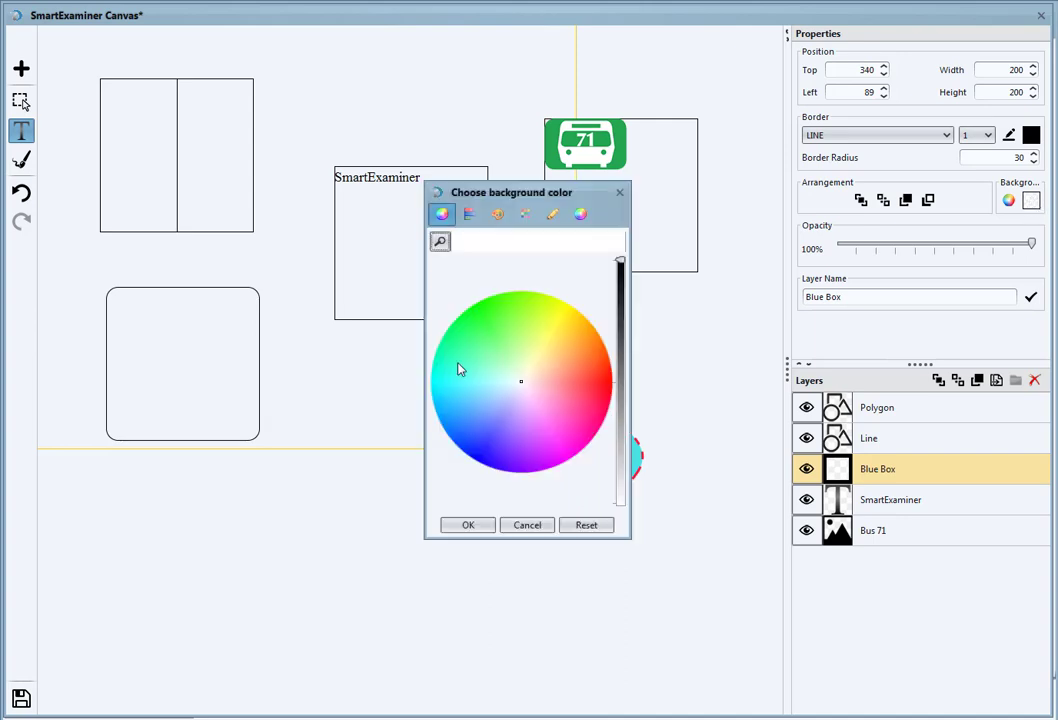
pyautogui.click(450, 419)
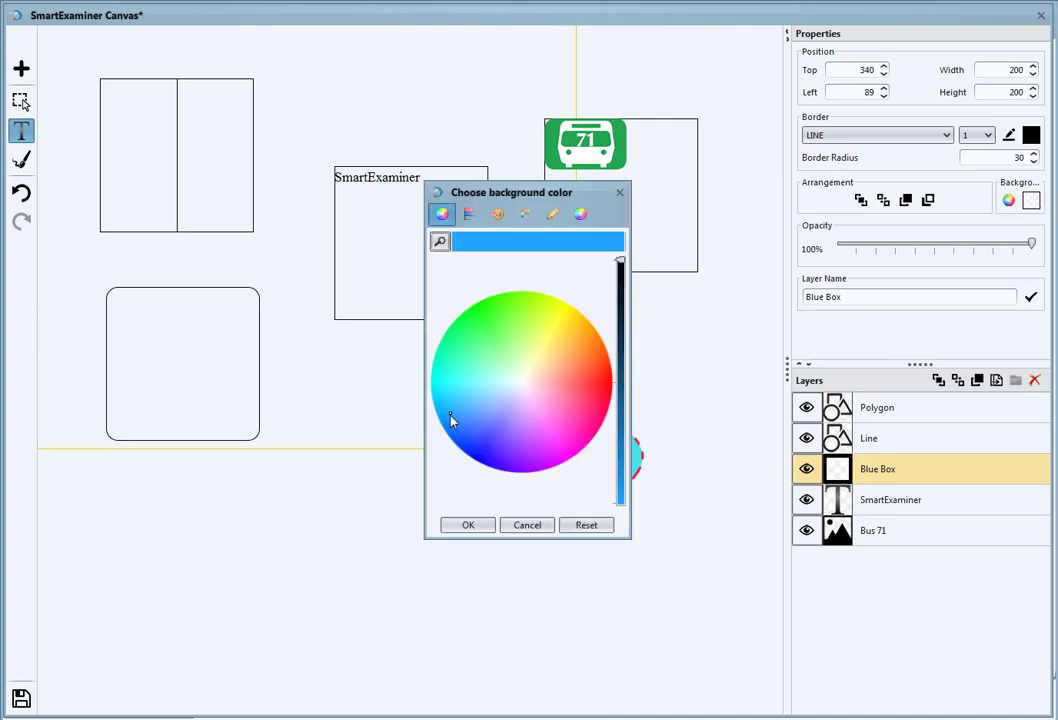
pyautogui.click(459, 526)
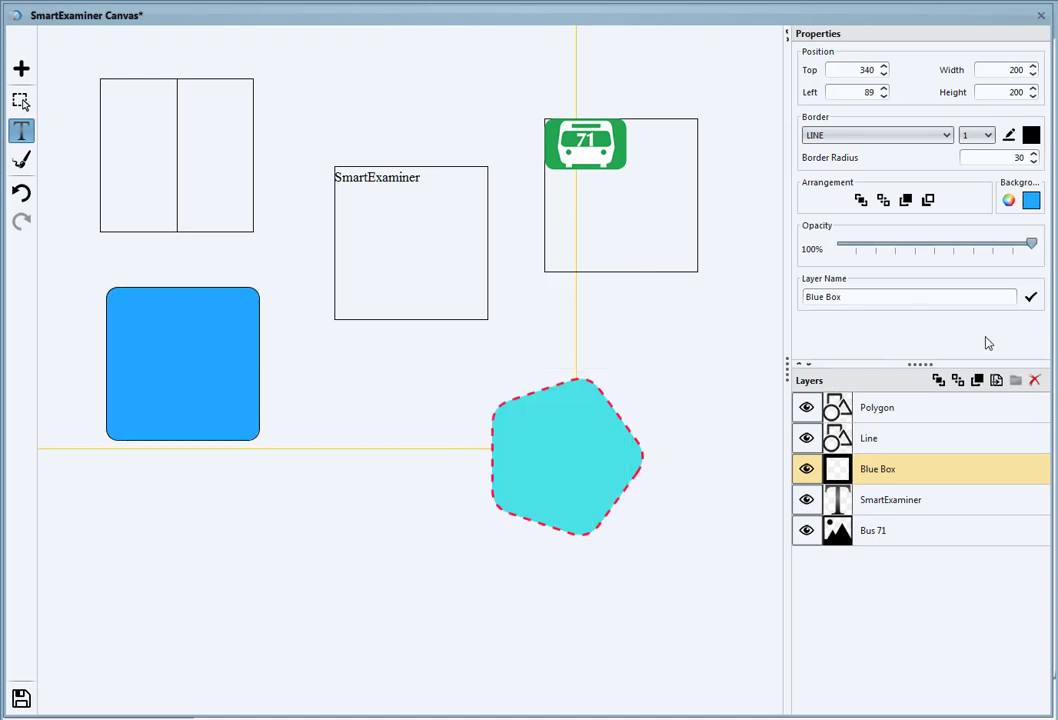
# - Select the pentagon and examine its background, opacity and layer name properties
pyautogui.click(580, 443)
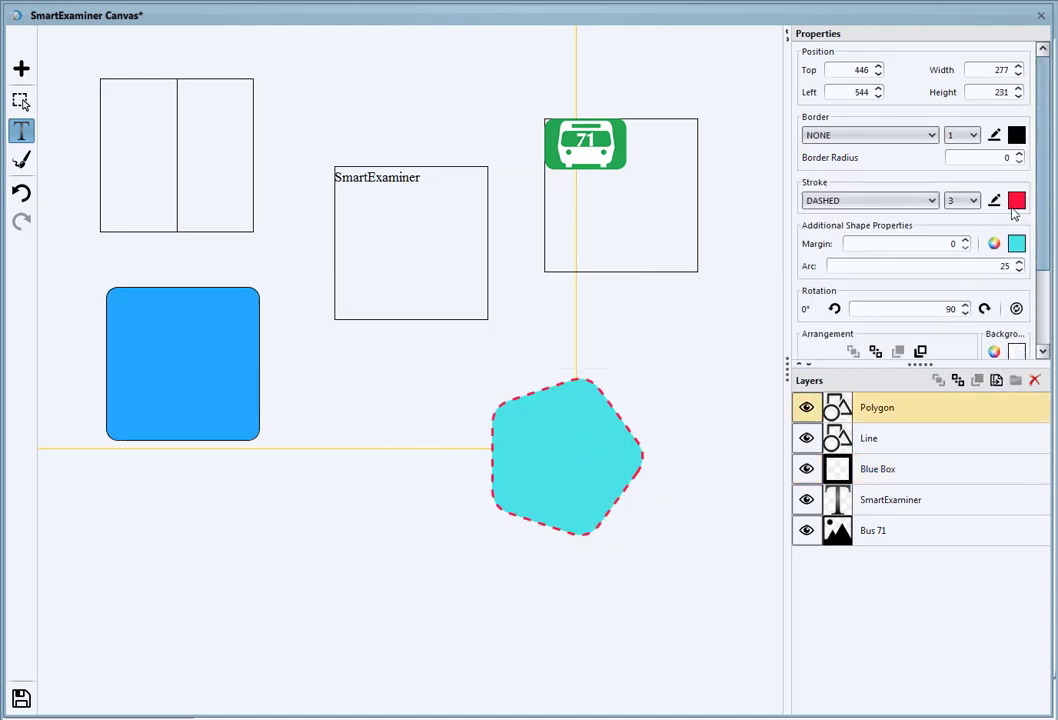
pyautogui.moveTo(1043, 192); pyautogui.dragTo(1017, 287)
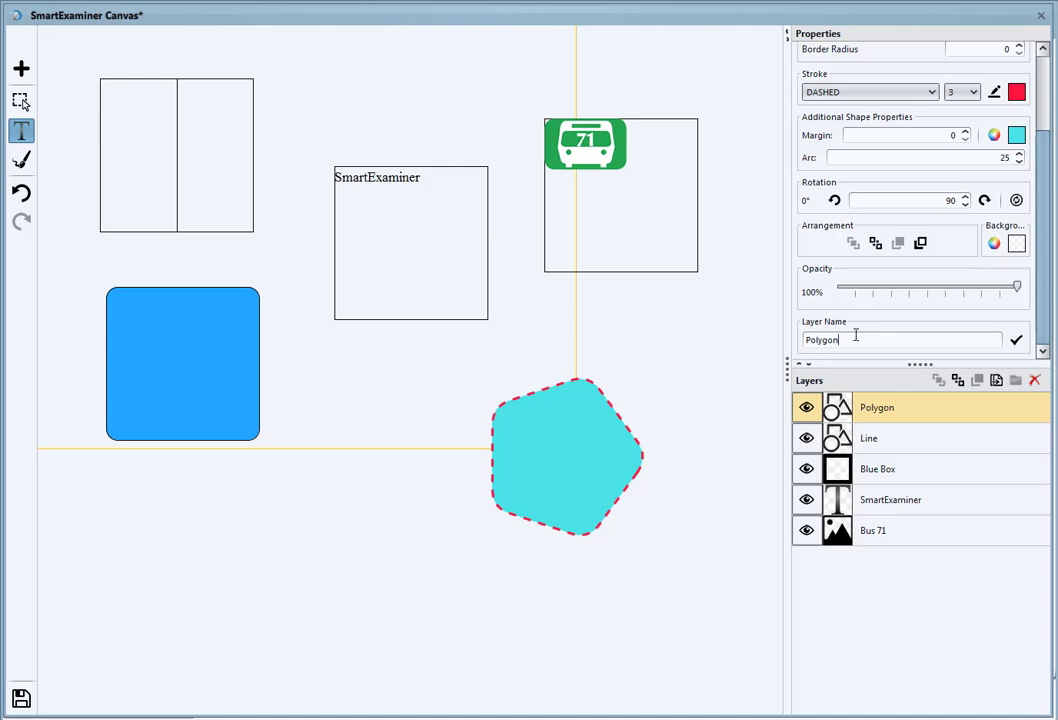
# - Enlarge the Bus 71 image inside its frame in several increments, and scale it back down to 100%
pyautogui.click(659, 189)
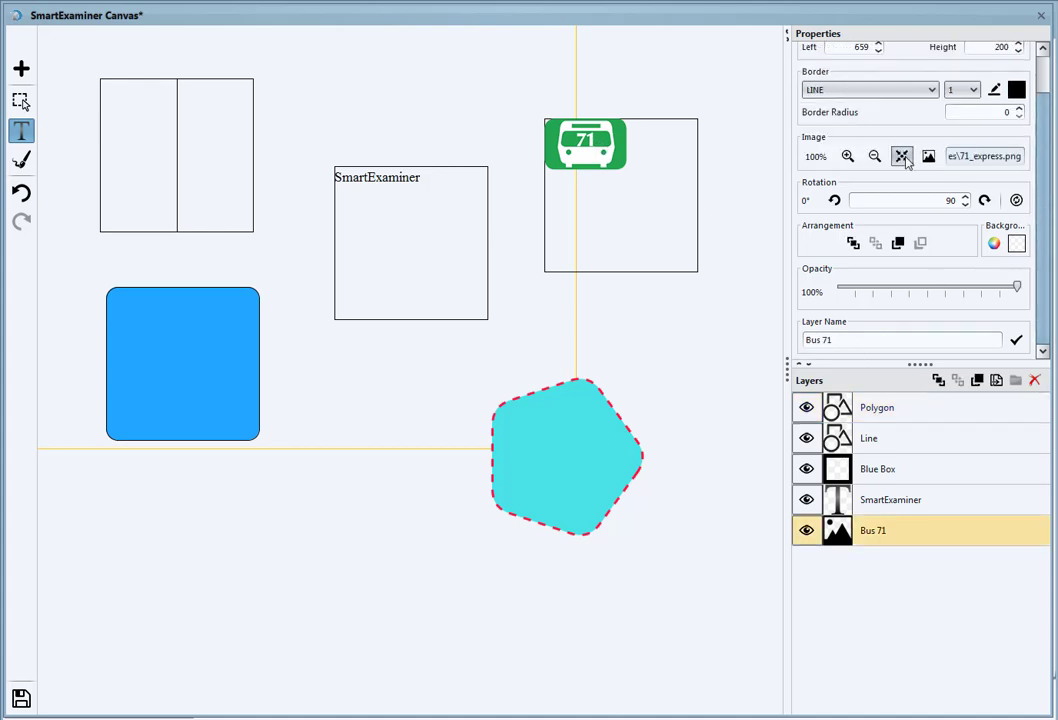
pyautogui.scroll(2, 850, 190)
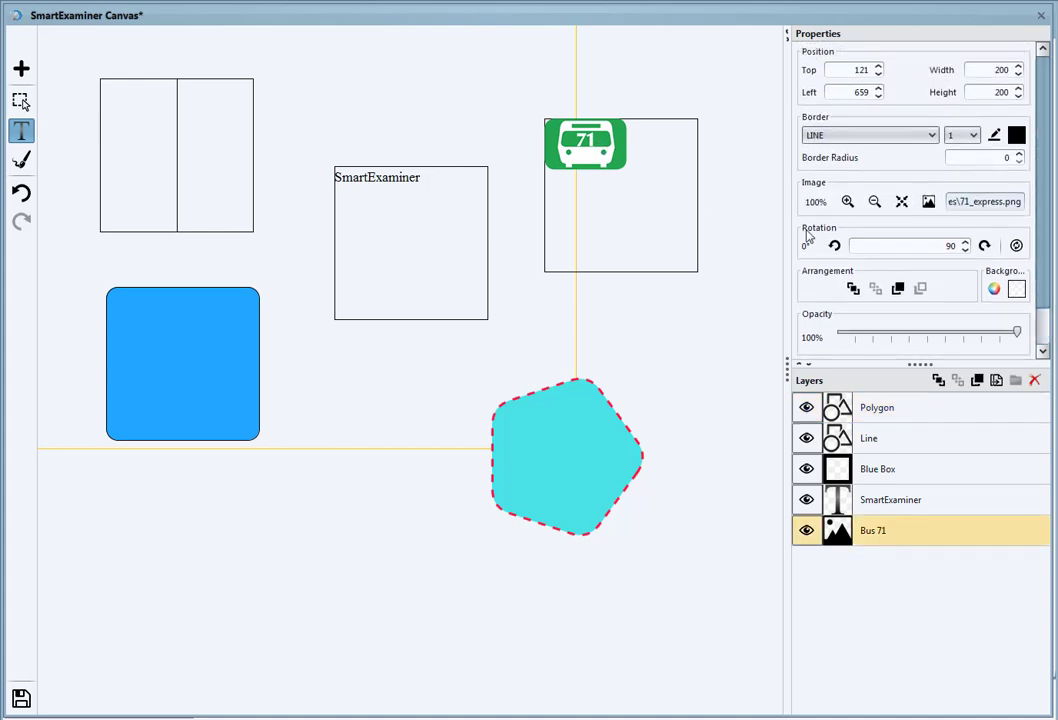
pyautogui.click(847, 202)
pyautogui.click(847, 202)
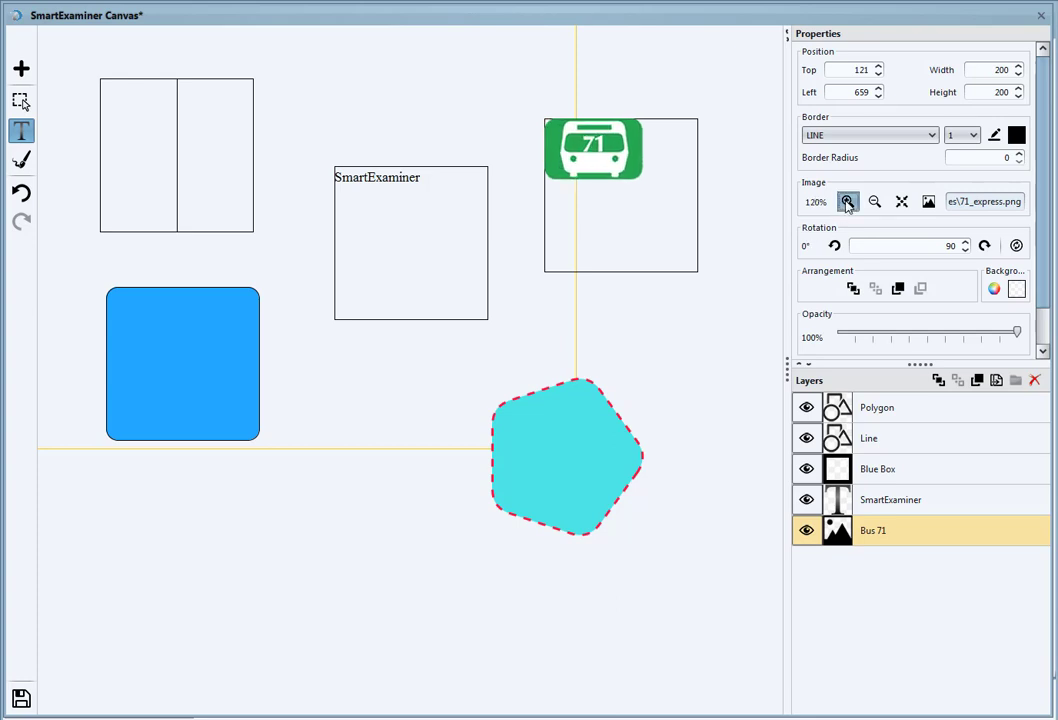
pyautogui.click(848, 203)
pyautogui.click(848, 203)
pyautogui.click(848, 203)
pyautogui.click(848, 203)
pyautogui.click(850, 203)
pyautogui.click(875, 202)
pyautogui.click(875, 202)
pyautogui.tripleClick(875, 202)
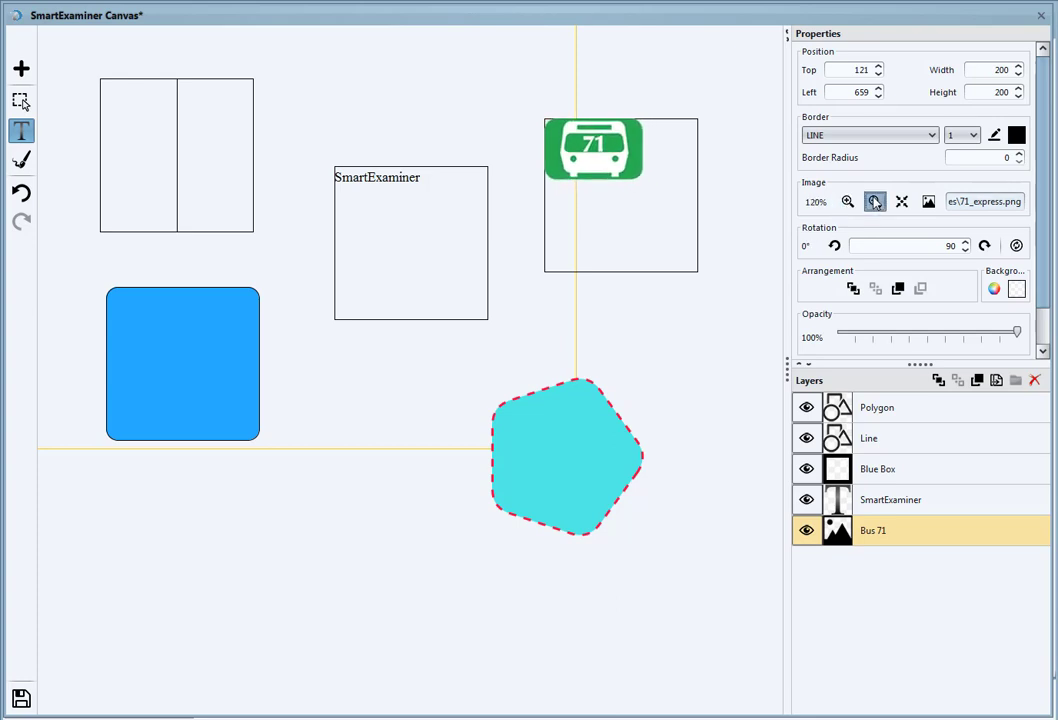
pyautogui.click(875, 202)
pyautogui.click(875, 202)
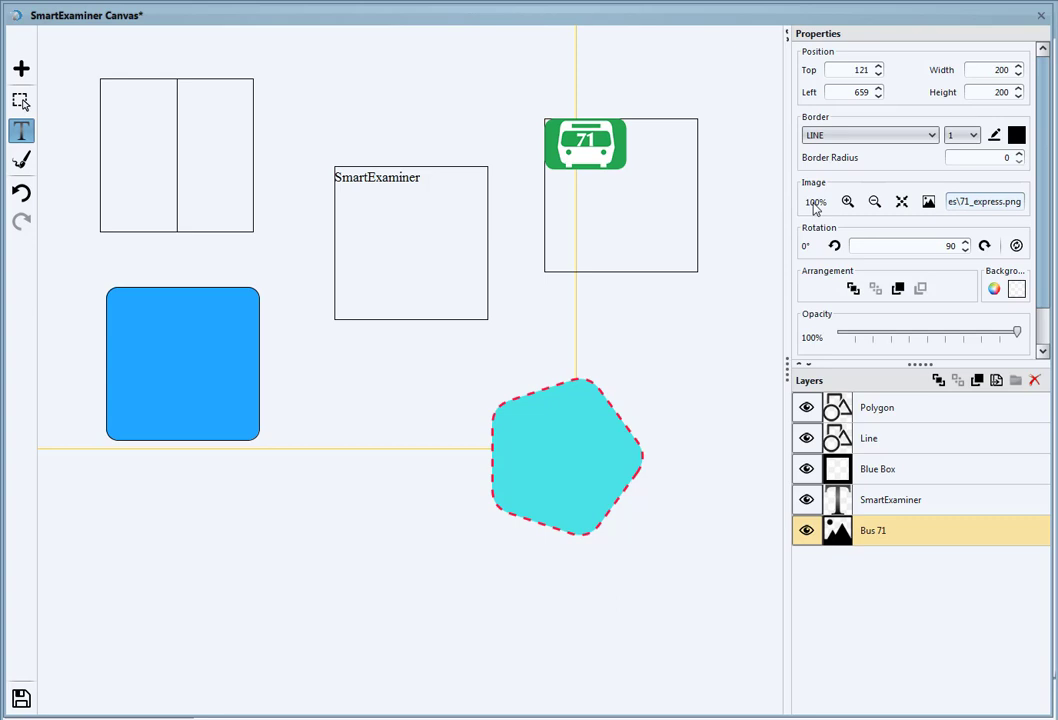
# - Reduce the Bus 71 image to 70% and centre it within its frame
pyautogui.click(872, 203)
pyautogui.click(872, 203)
pyautogui.click(871, 203)
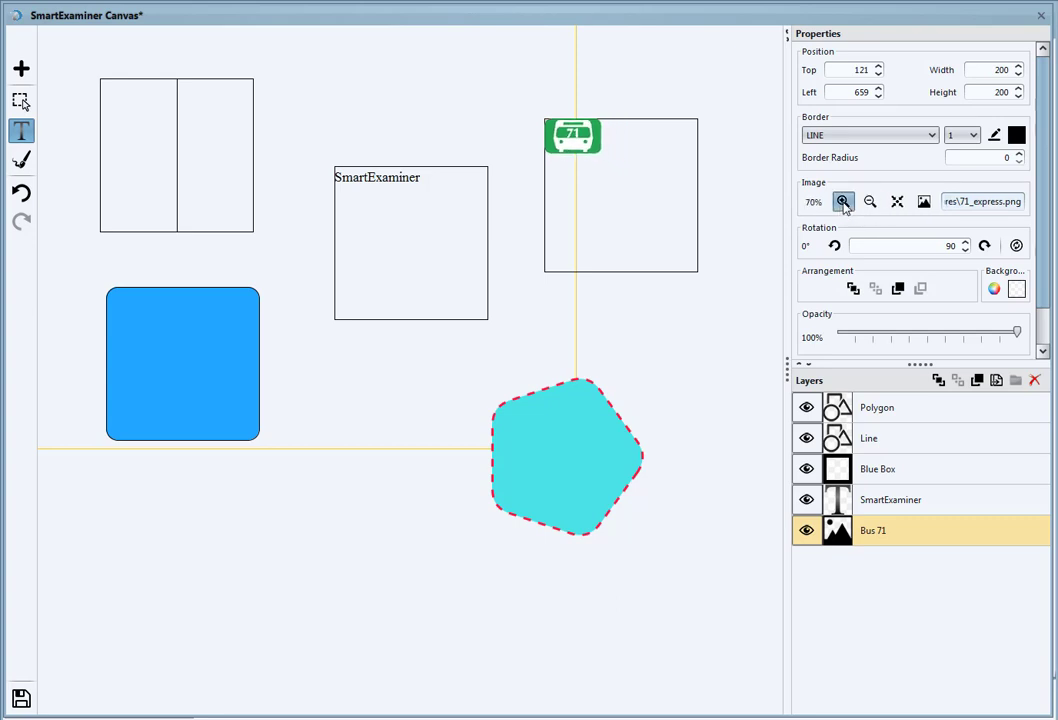
pyautogui.click(897, 203)
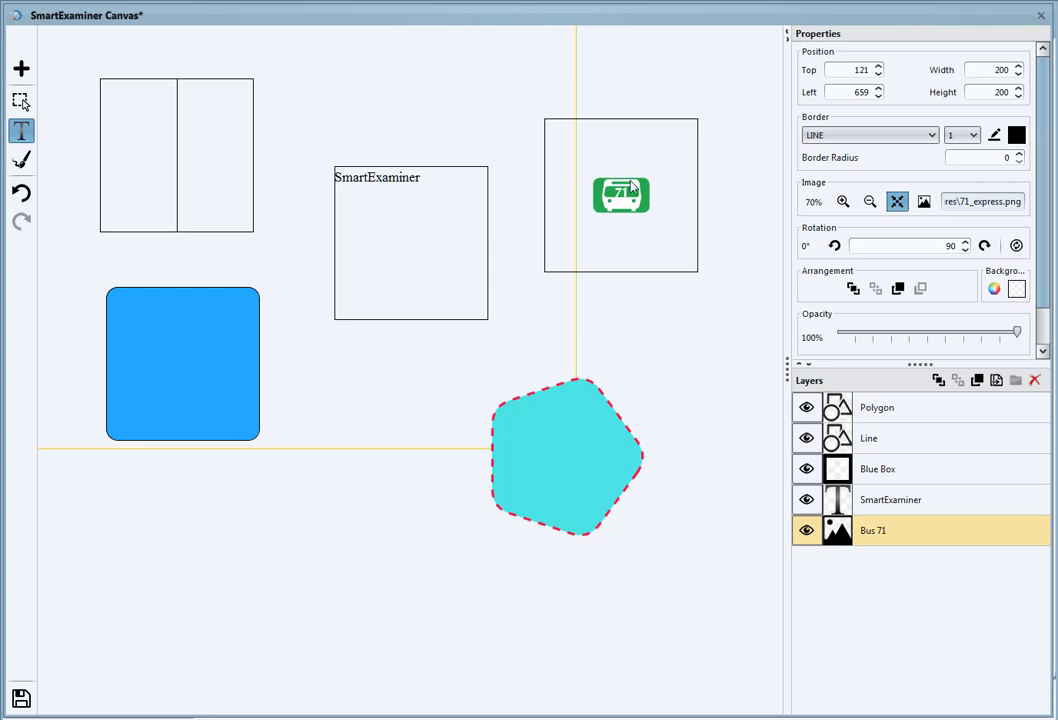
# - Enlarge the centred Bus 71 image to 100%
pyautogui.click(843, 202)
pyautogui.click(843, 202)
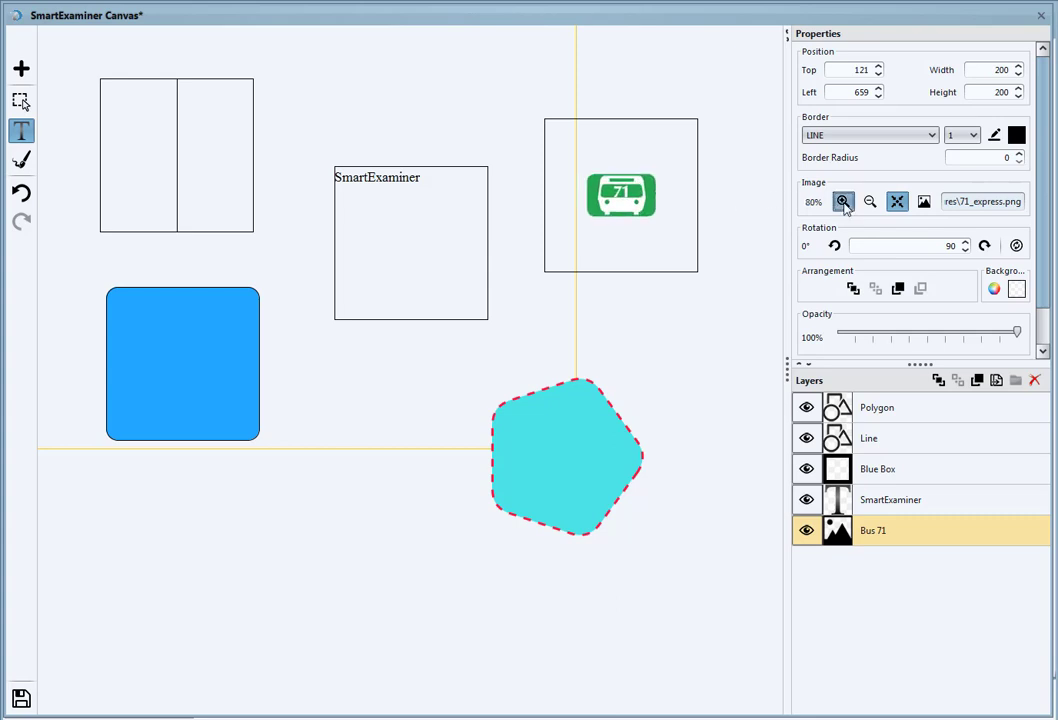
pyautogui.click(843, 202)
pyautogui.click(843, 202)
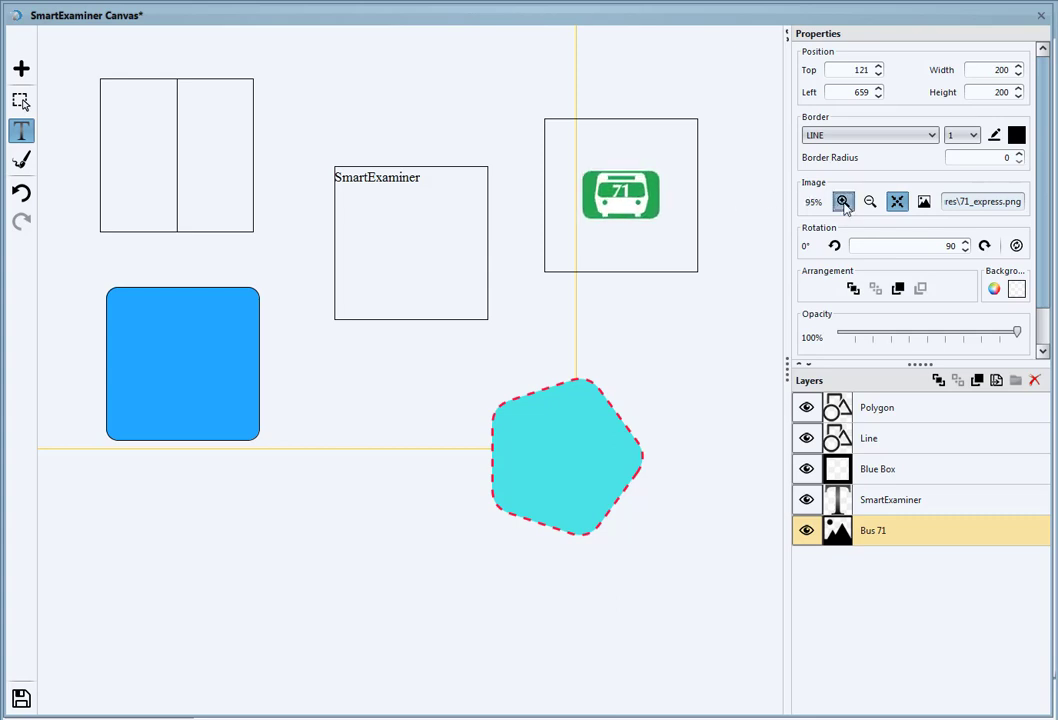
pyautogui.click(843, 202)
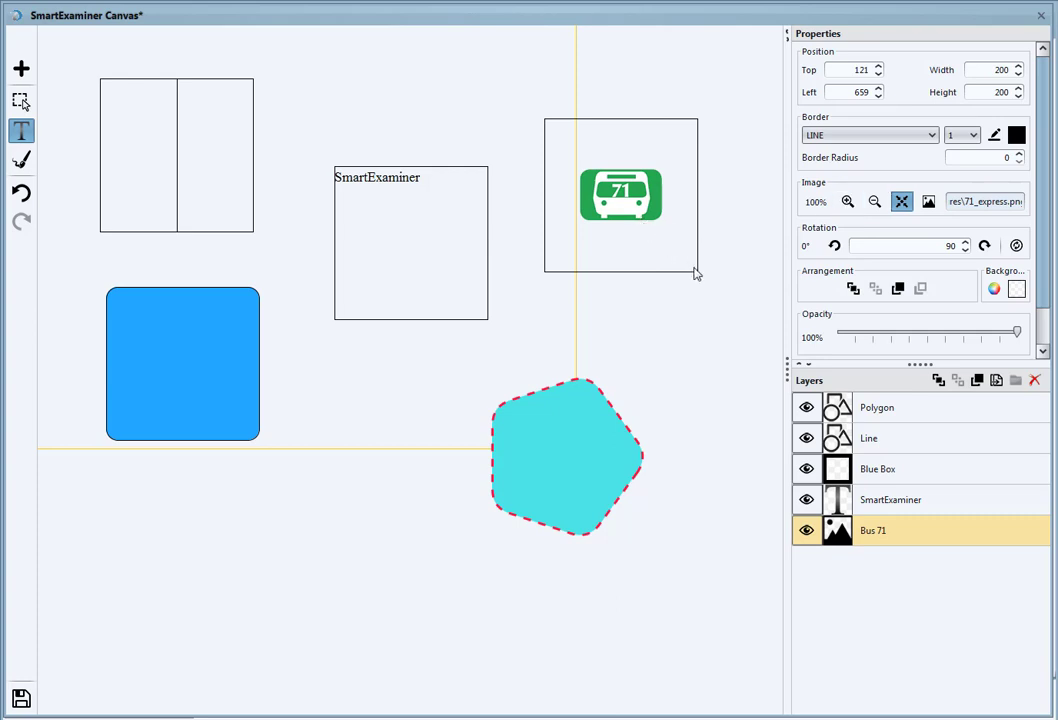
# - Shrink the Bus 71 frame to about 118 wide by 75 high and set its border to NONE
pyautogui.moveTo(695, 270); pyautogui.dragTo(634, 175)
pyautogui.click(866, 134)
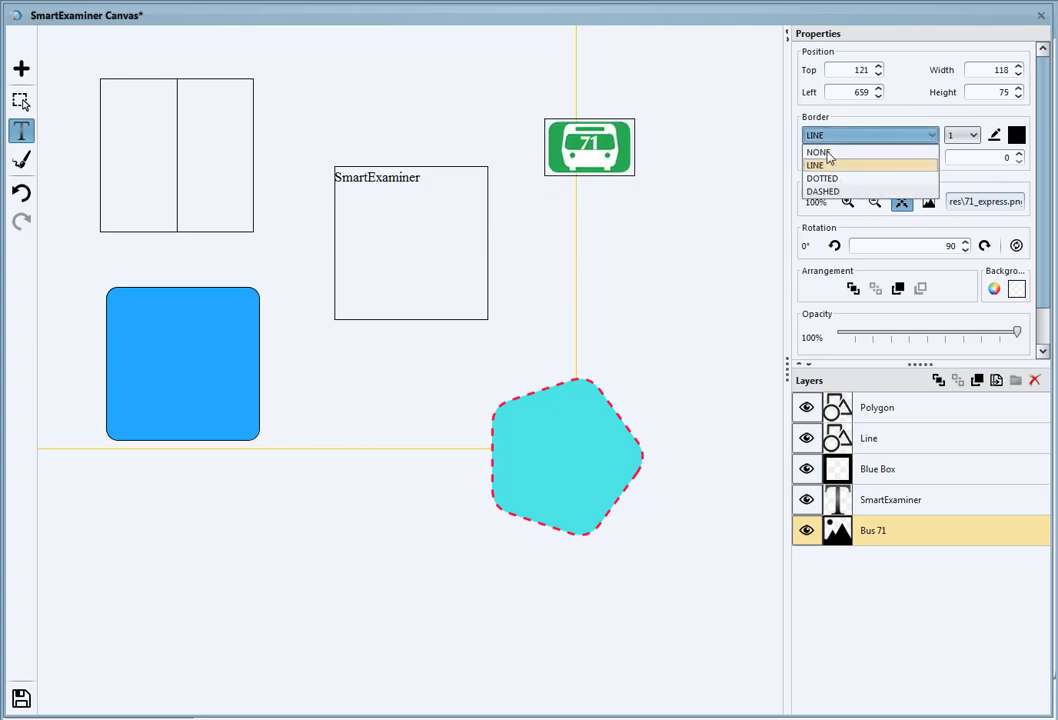
pyautogui.click(848, 149)
# - Move the bus image above the SmartExaminer text box, to about Top 65, Left 428
pyautogui.moveTo(590, 150); pyautogui.dragTo(402, 107)
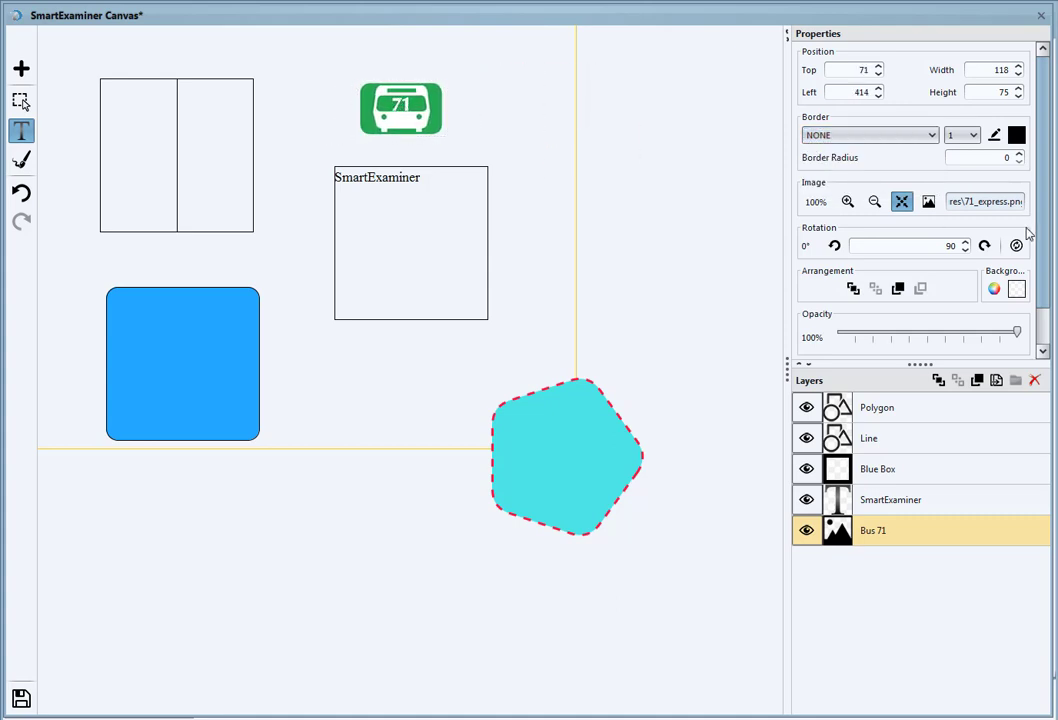
pyautogui.moveTo(1043, 215); pyautogui.dragTo(1043, 277)
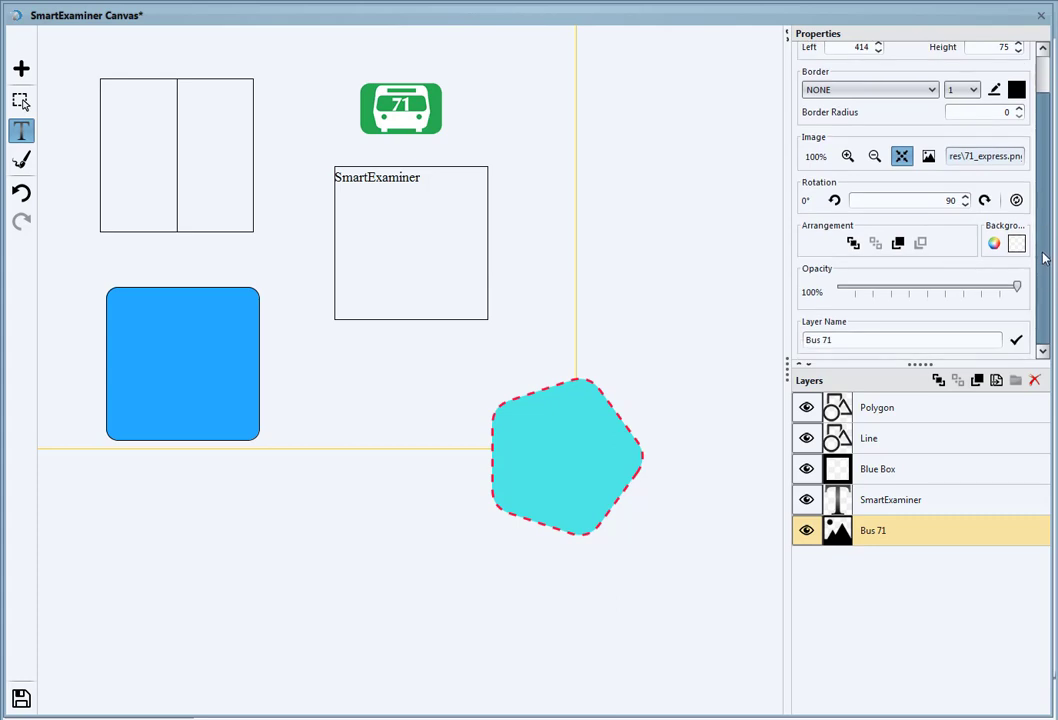
pyautogui.moveTo(1043, 243); pyautogui.dragTo(1043, 190)
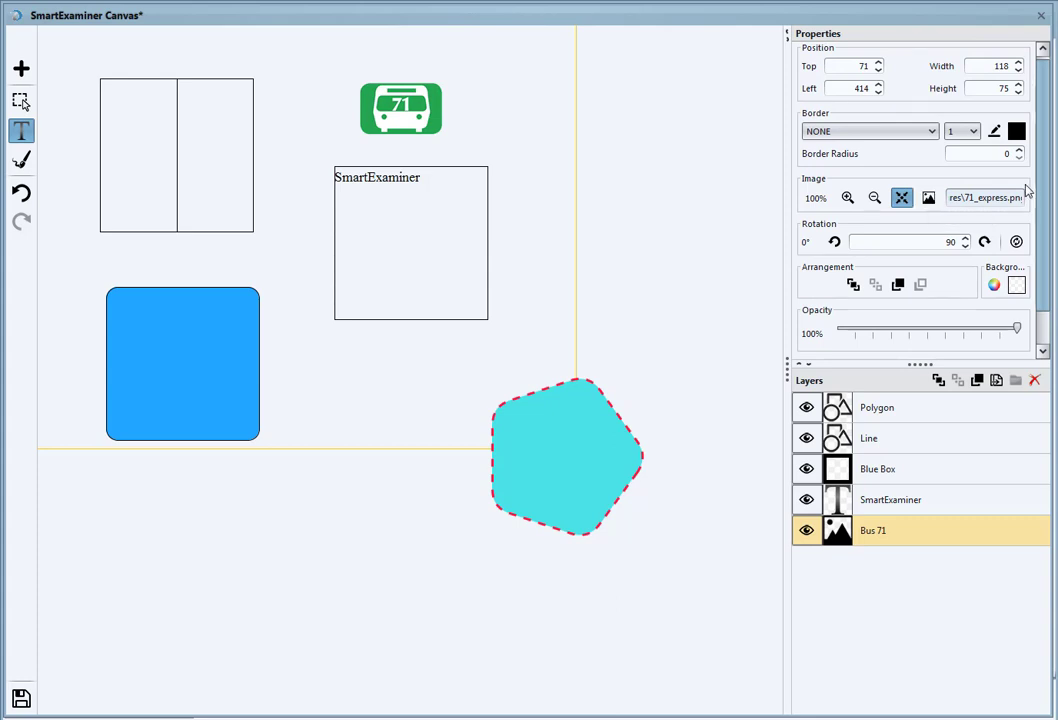
pyautogui.click(390, 180)
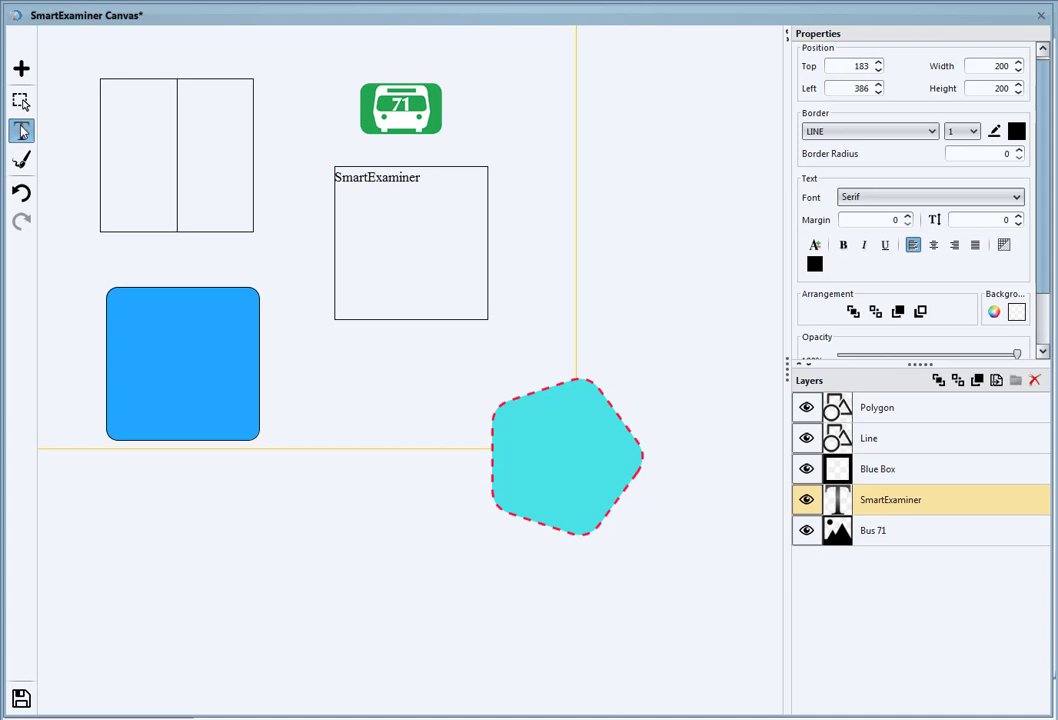
pyautogui.moveTo(400, 113); pyautogui.dragTo(410, 107)
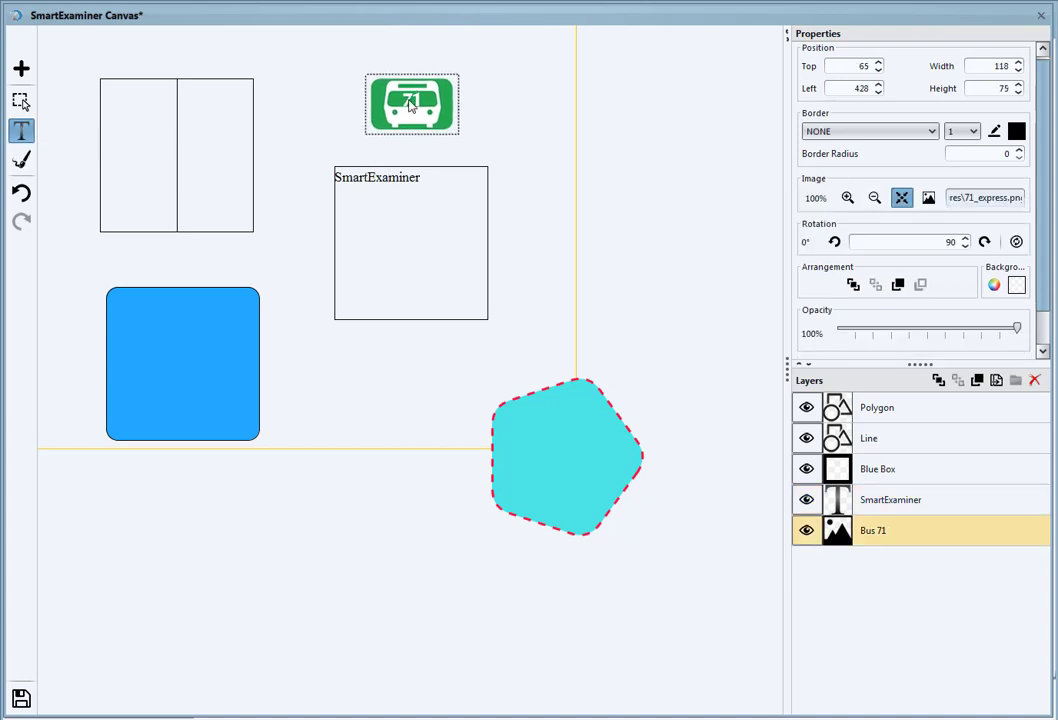
# - Insert a space in the SmartExaminer text so that it reads "Smart Examiner"
pyautogui.click(370, 177)
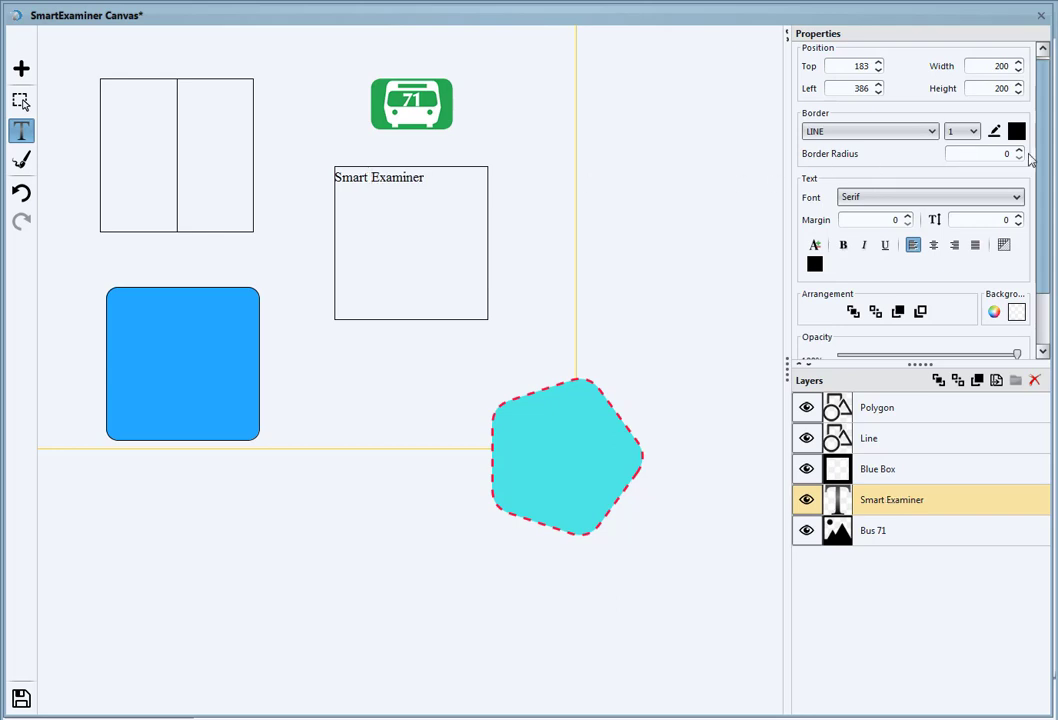
pyautogui.moveTo(1043, 157); pyautogui.dragTo(1043, 139)
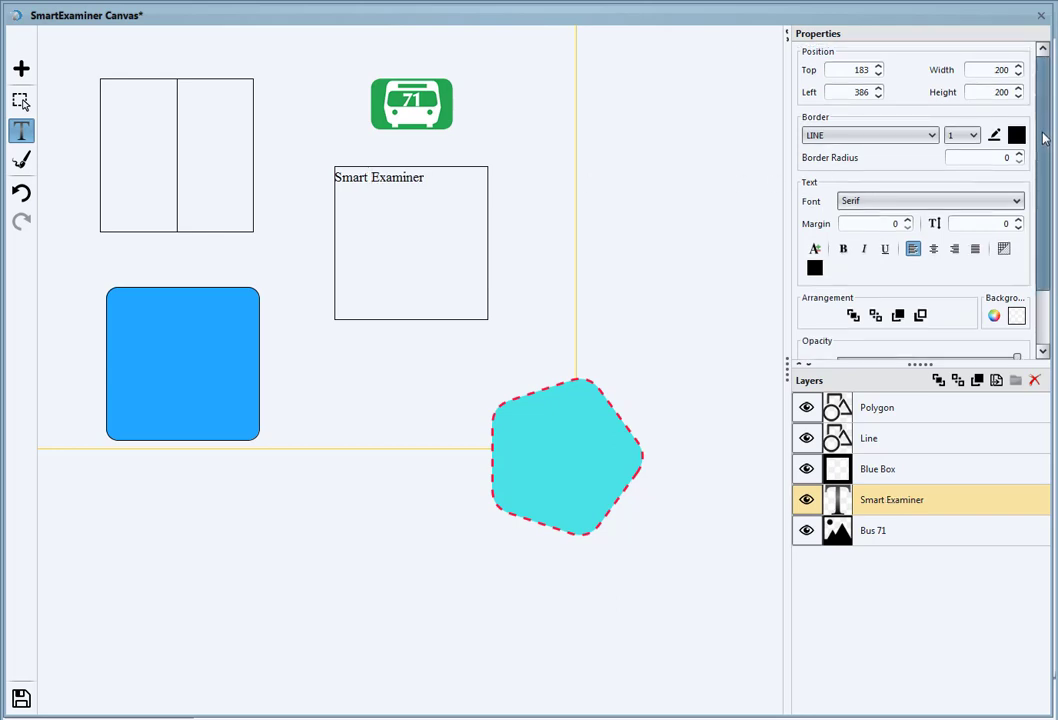
pyautogui.click(888, 201)
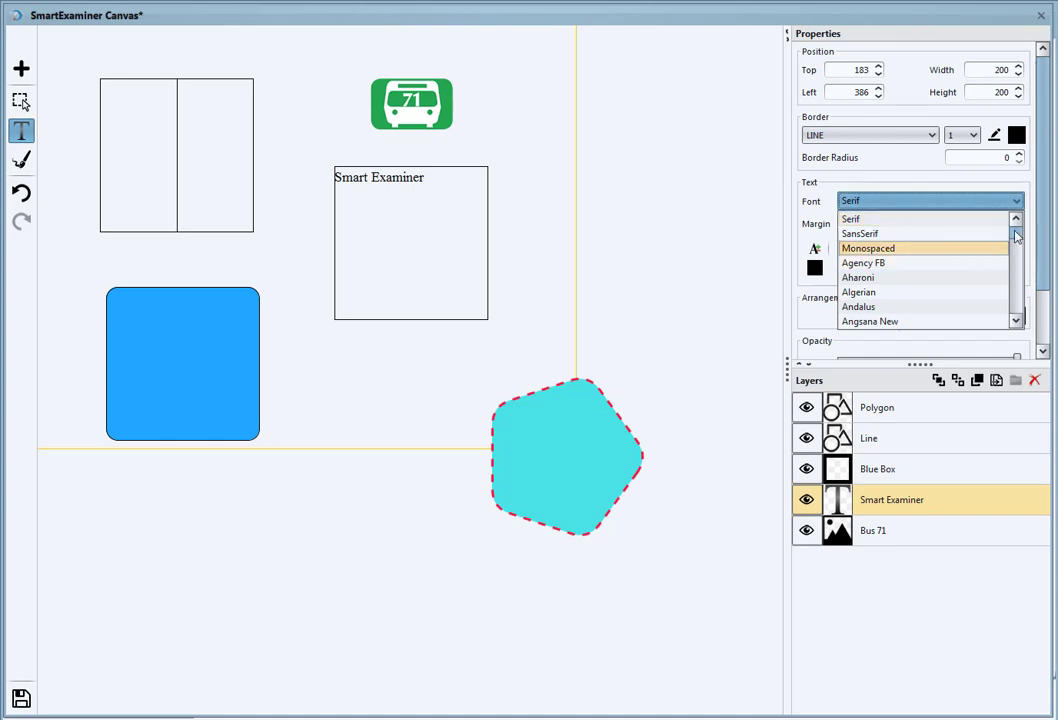
pyautogui.moveTo(1016, 237); pyautogui.dragTo(1016, 244)
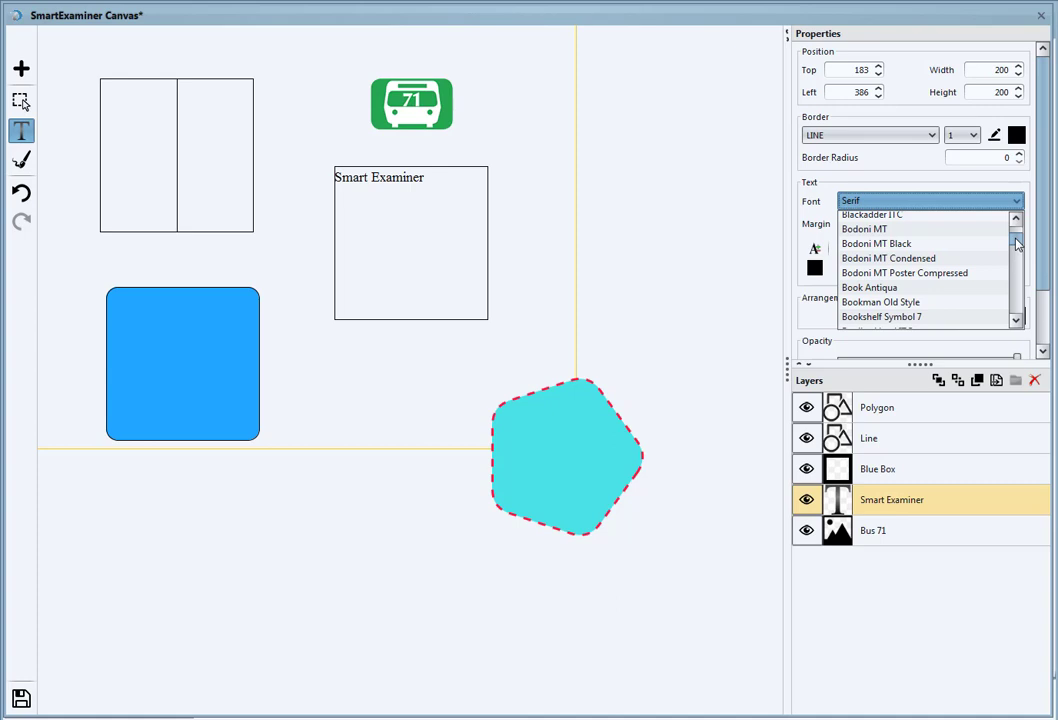
pyautogui.click(1032, 206)
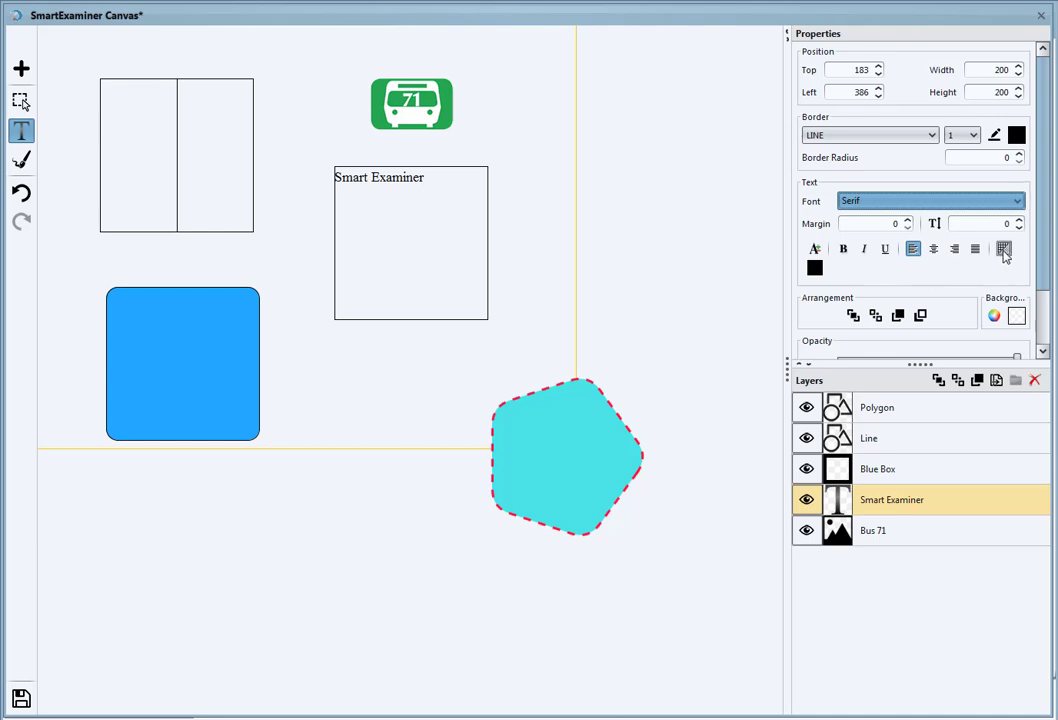
# - Change the font of the Smart Examiner text to Book Antiqua
pyautogui.click(379, 178)
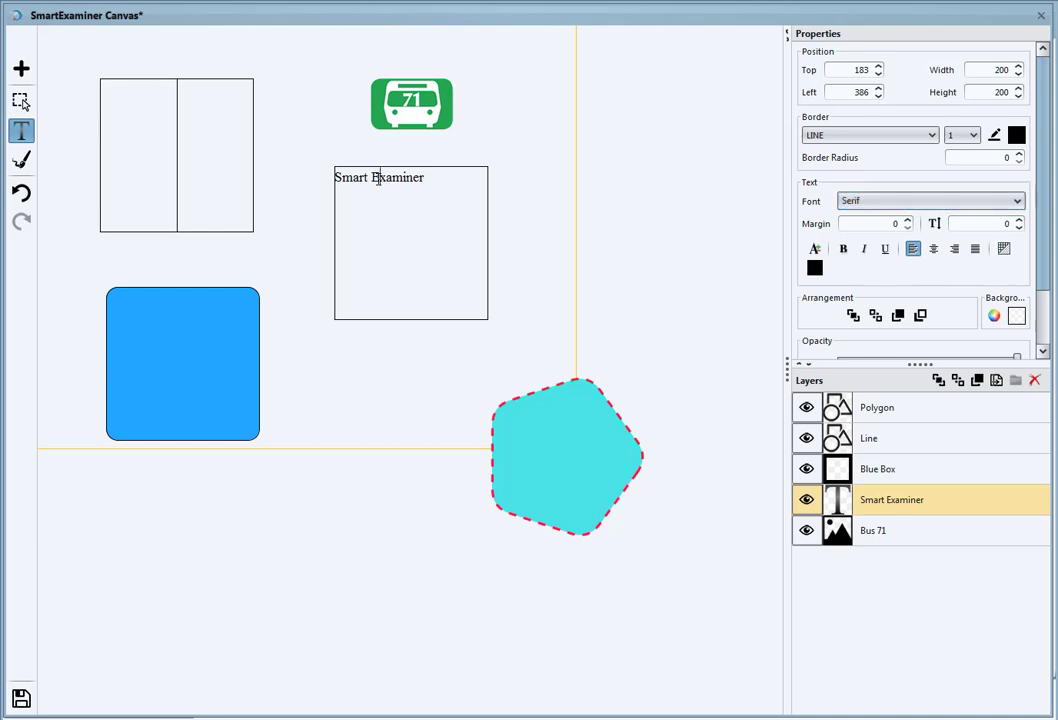
pyautogui.click(933, 205)
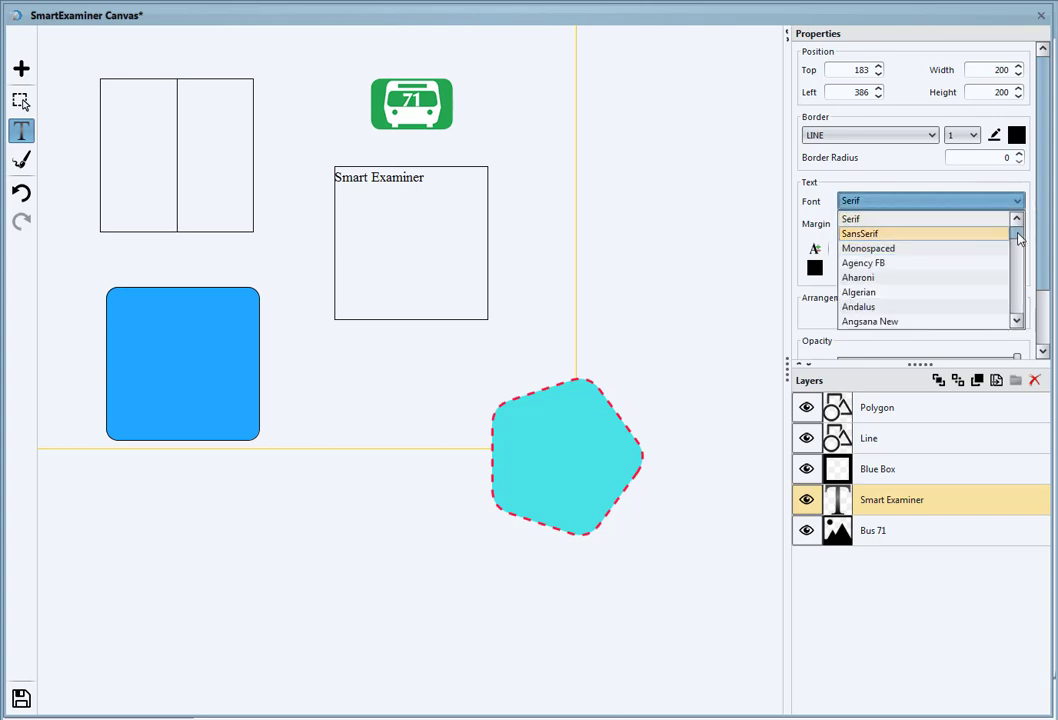
pyautogui.scroll(-8, 1017, 237)
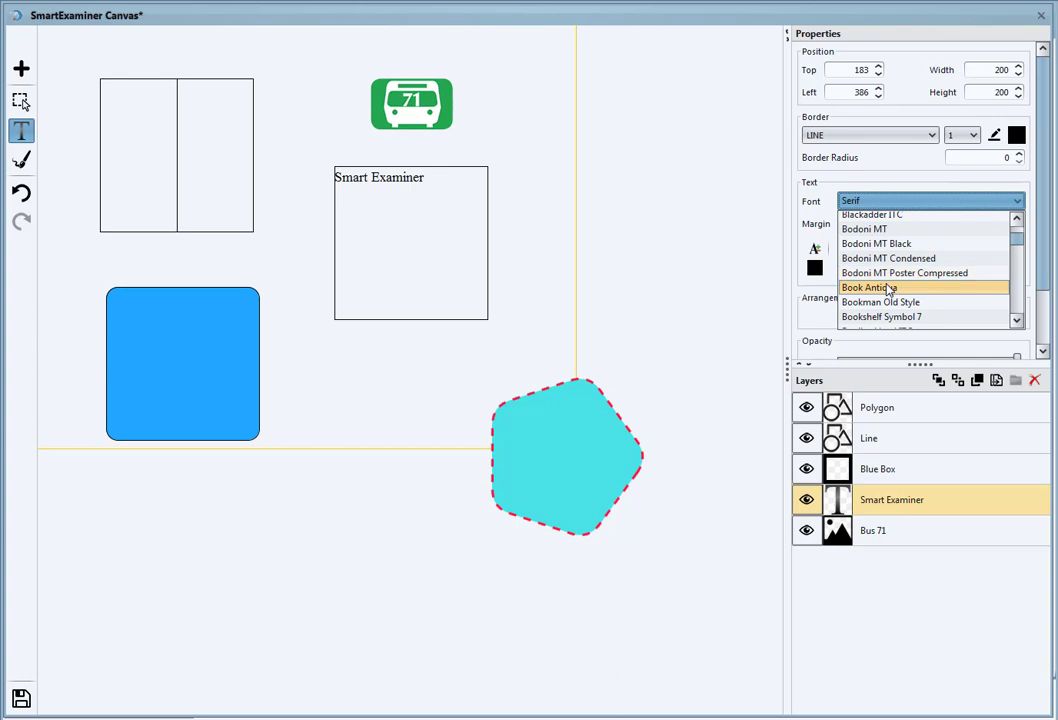
pyautogui.click(887, 289)
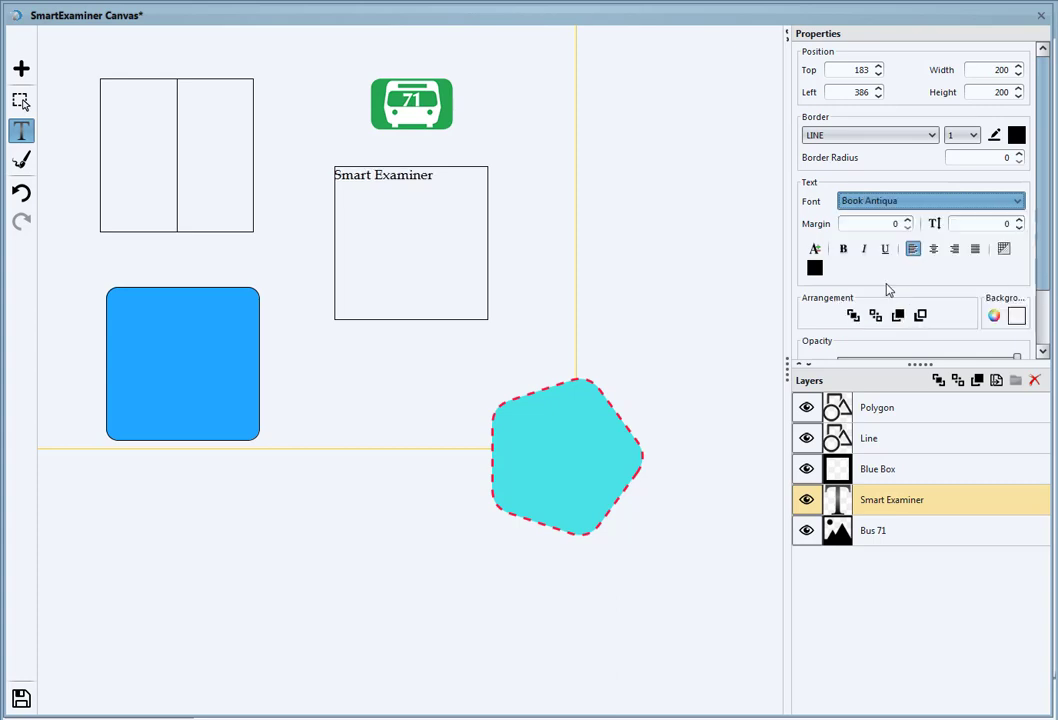
# - Set the Smart Examiner text size to xx-large and widen its box to about 283
pyautogui.click(815, 248)
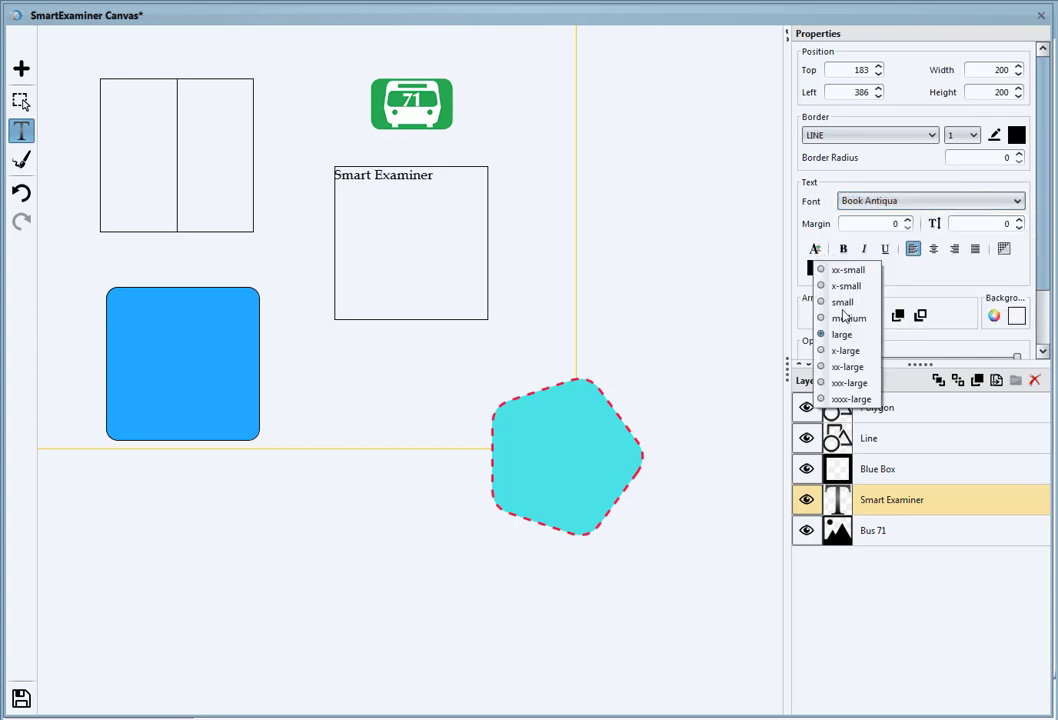
pyautogui.click(824, 367)
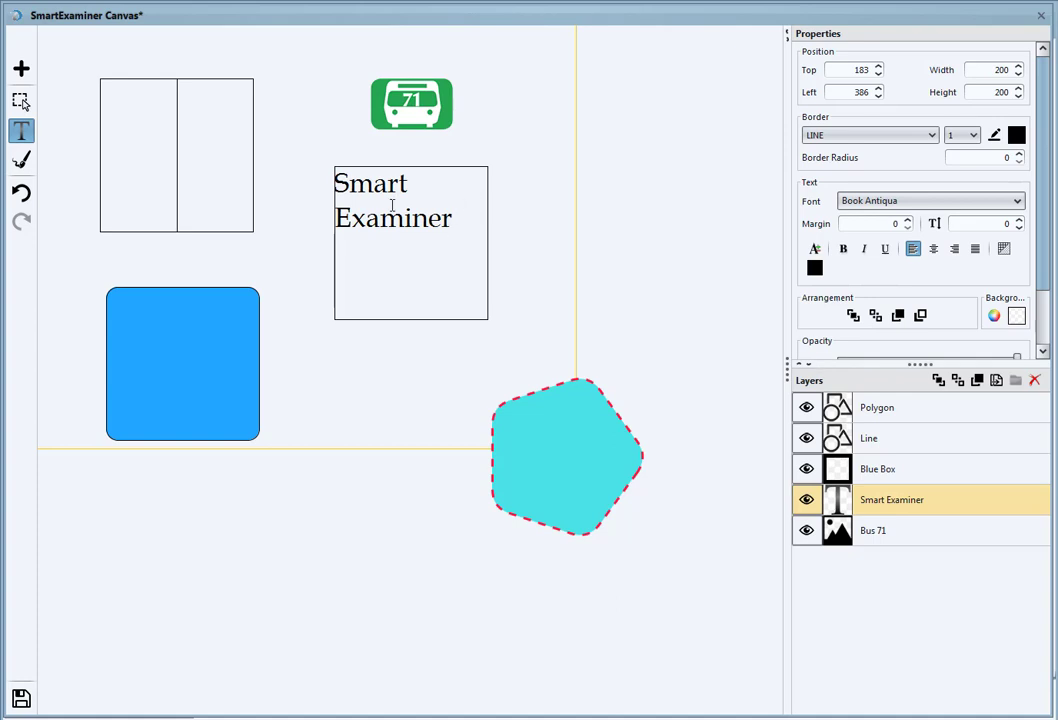
pyautogui.click(21, 101)
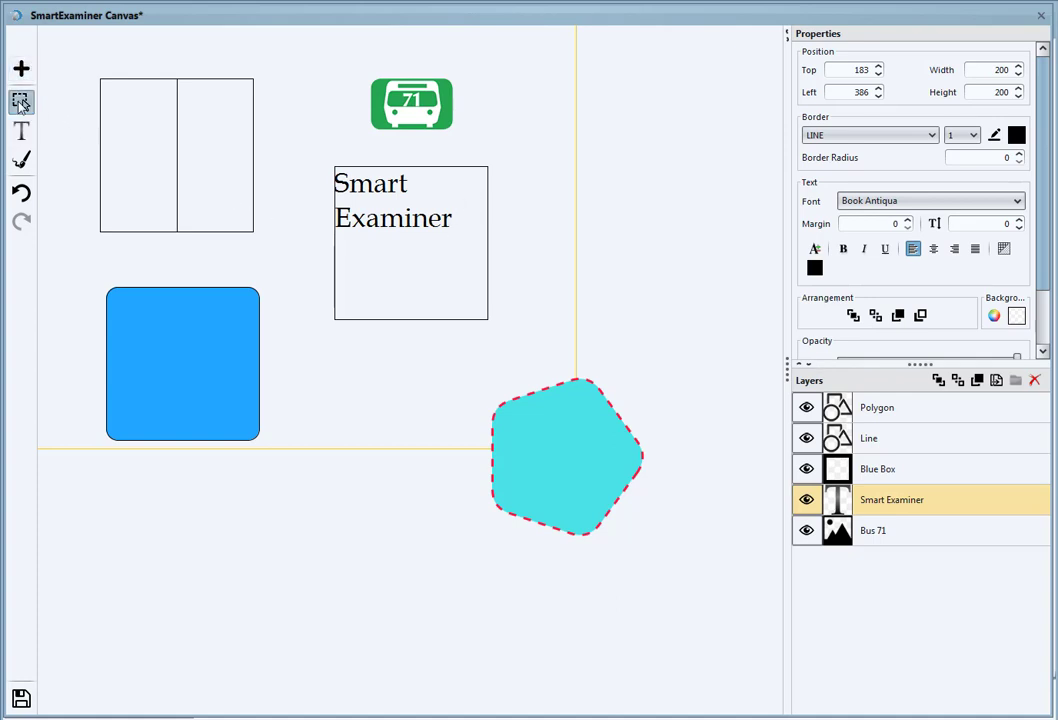
pyautogui.moveTo(488, 196); pyautogui.dragTo(551, 191)
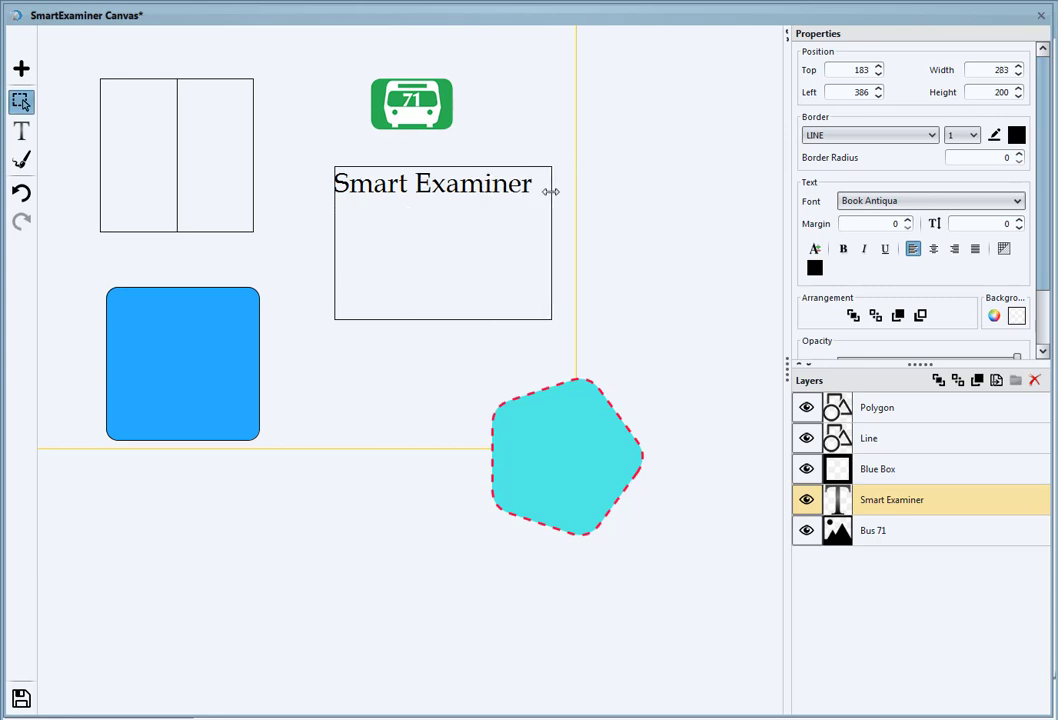
# - Center the Smart Examiner text horizontally within its box
pyautogui.scroll(-1, 1000, 215)
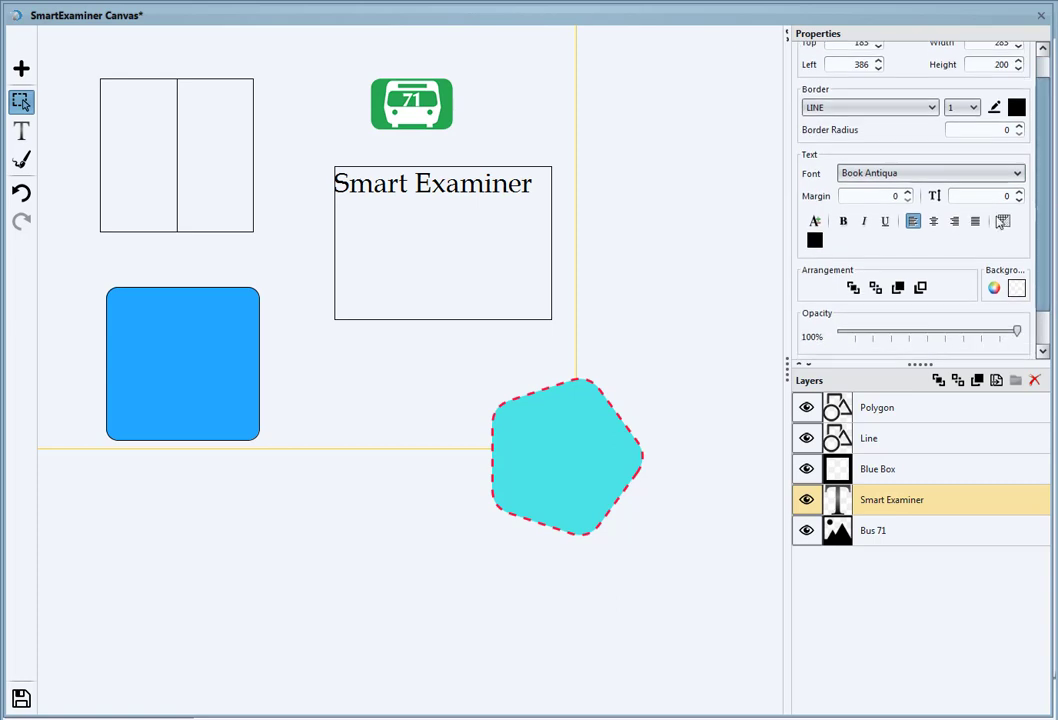
pyautogui.click(934, 222)
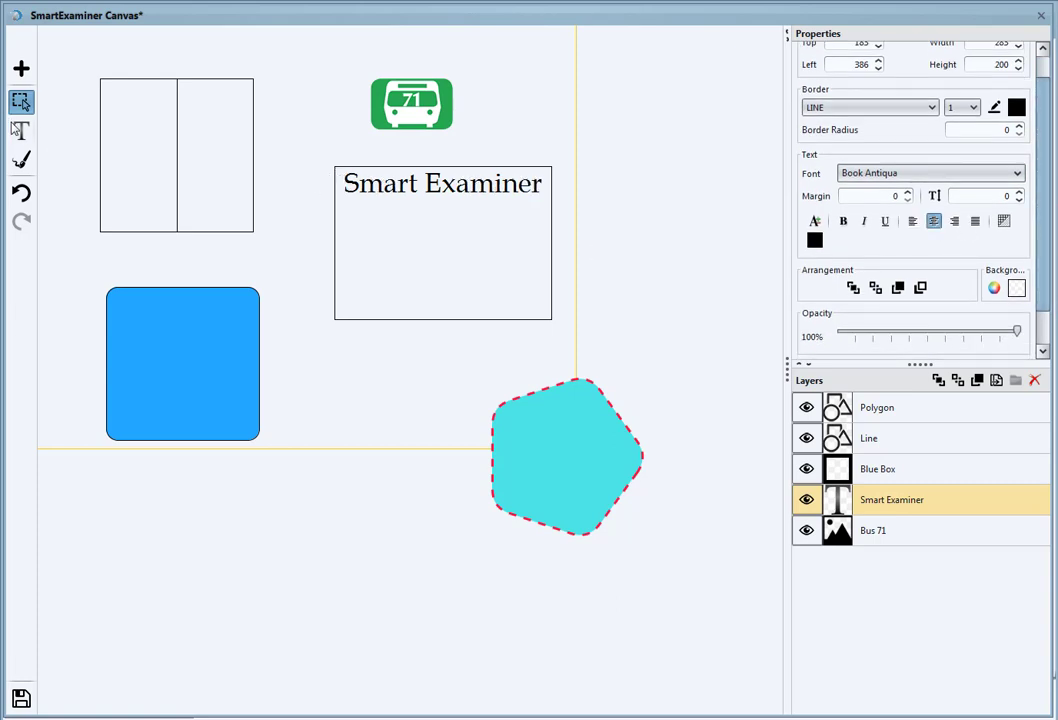
# - Leave one blank line above the Smart Examiner text and shrink its box height to about 135
pyautogui.click(18, 128)
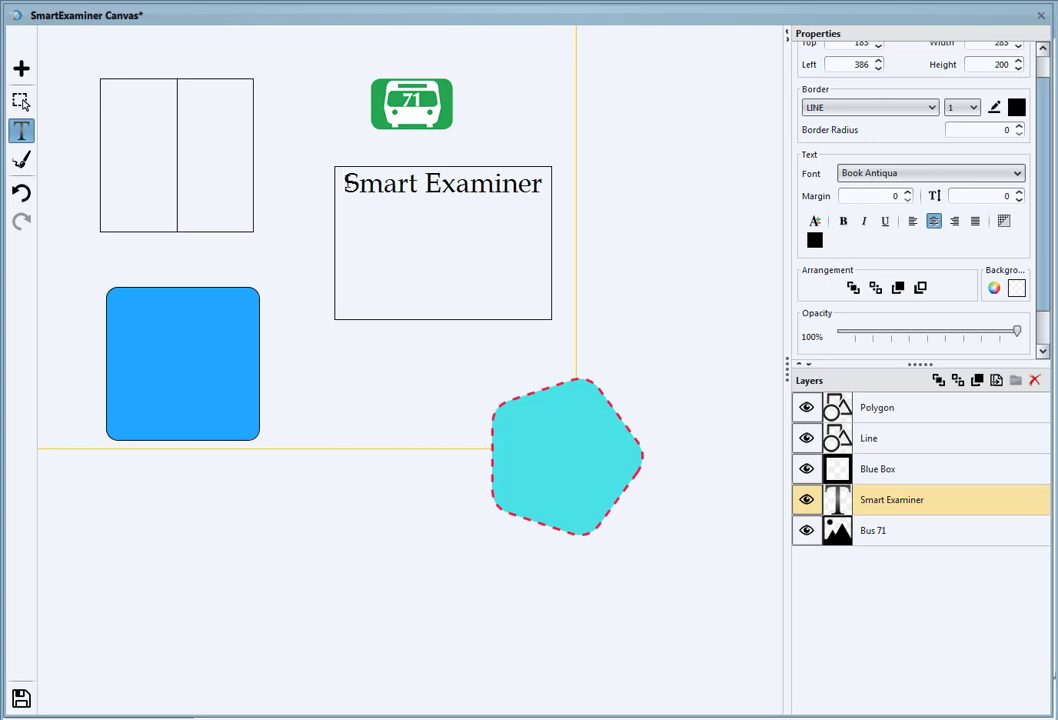
pyautogui.click(346, 183)
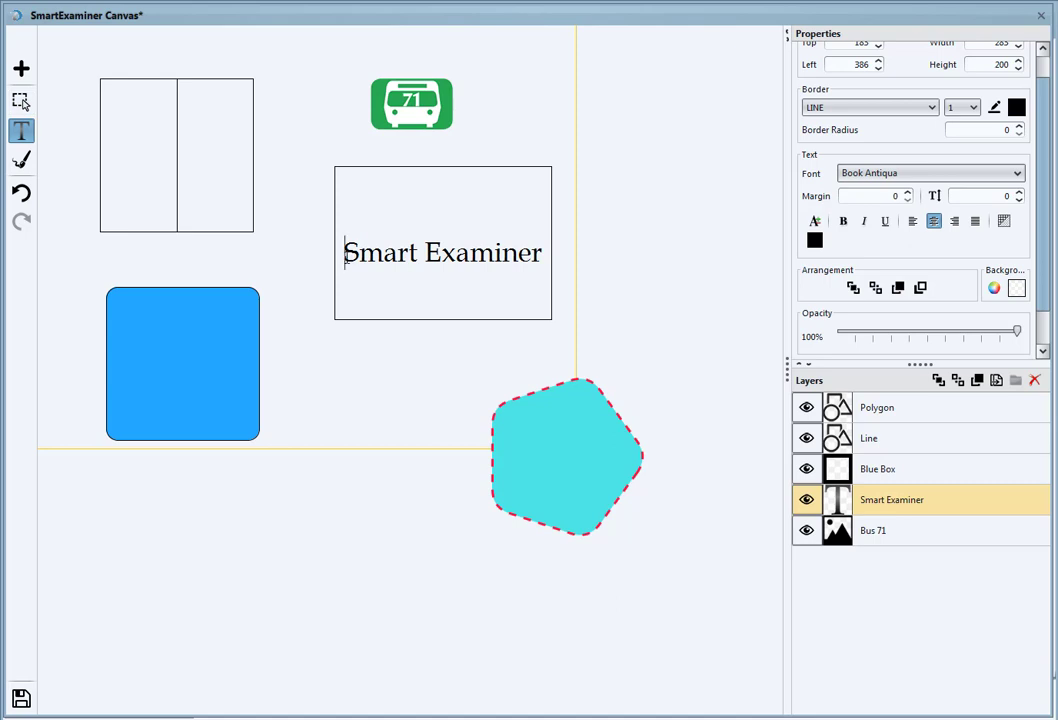
pyautogui.press('BackSpace')
pyautogui.click(20, 100)
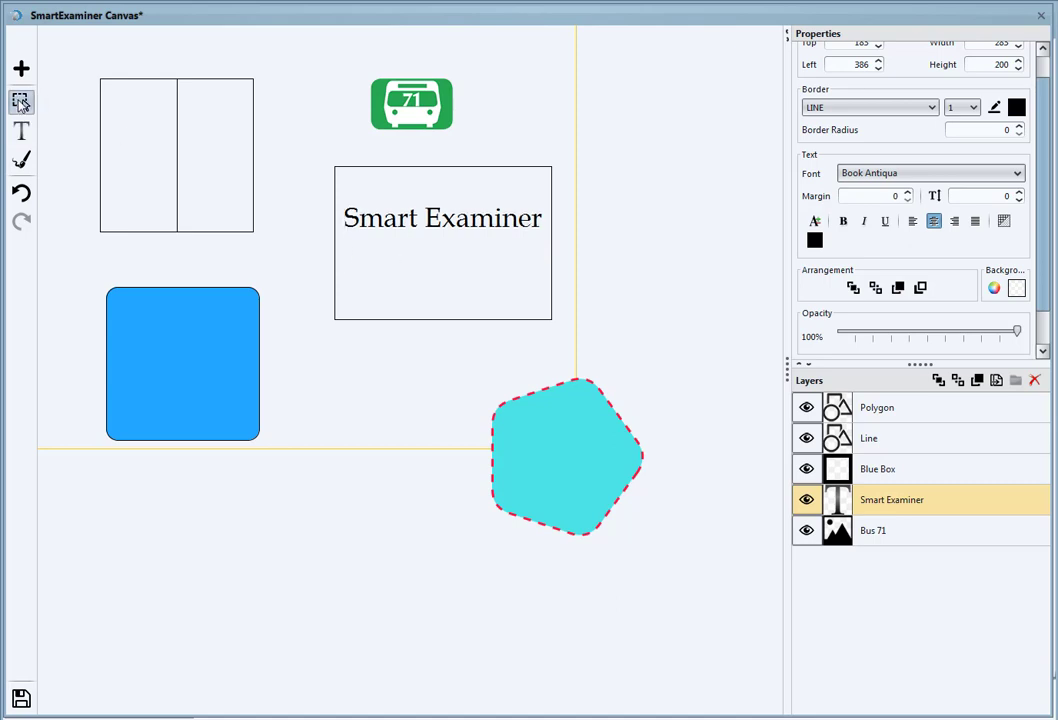
pyautogui.moveTo(442, 305); pyautogui.dragTo(444, 271)
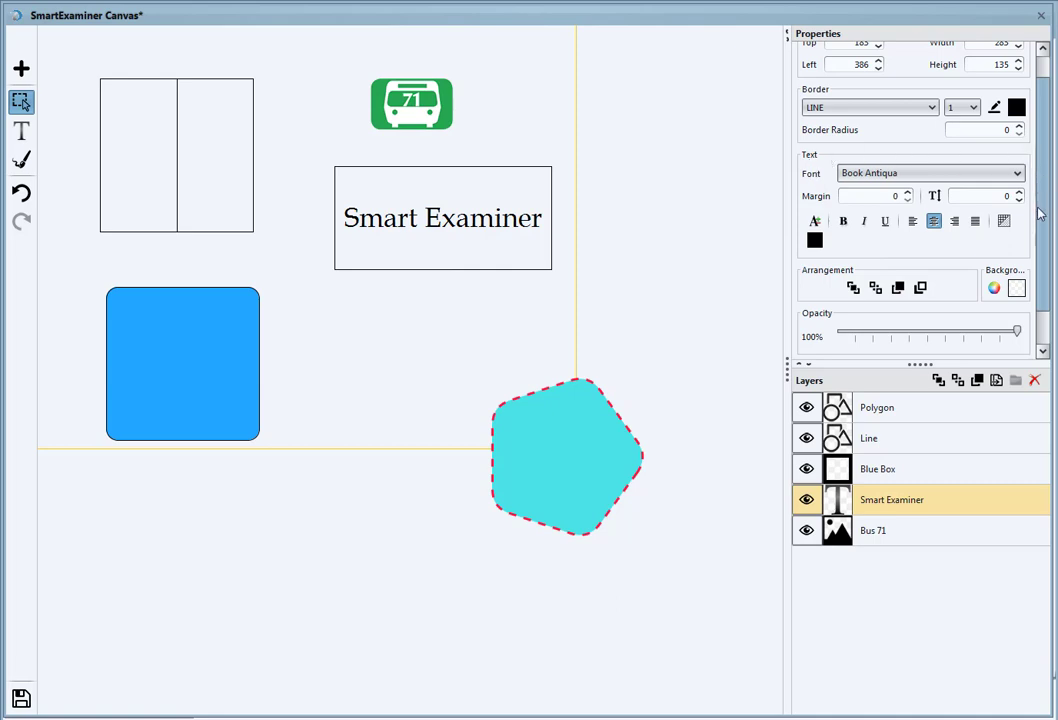
# - Change the font color of the Smart Examiner text to bright green
pyautogui.click(814, 241)
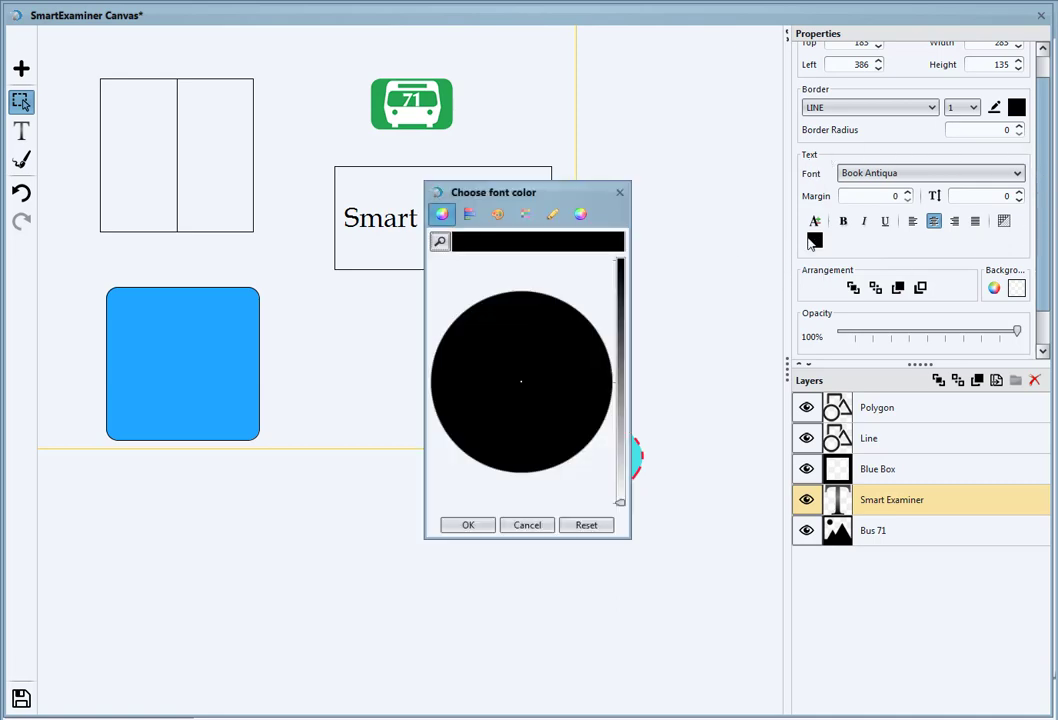
pyautogui.moveTo(620, 502); pyautogui.dragTo(620, 262)
pyautogui.click(478, 330)
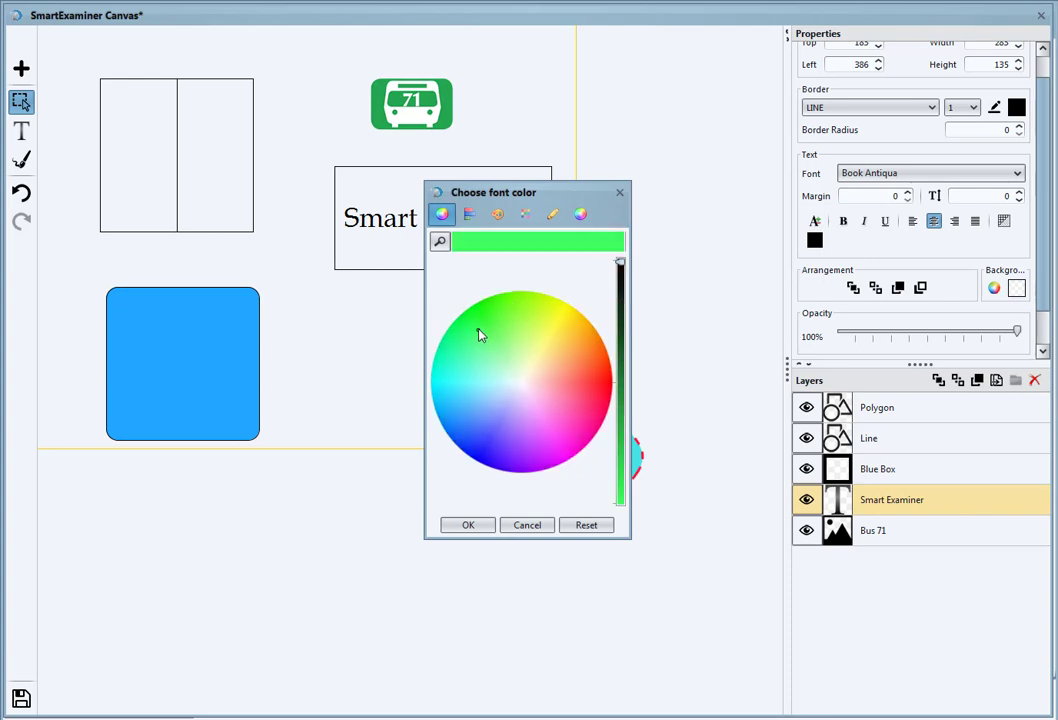
pyautogui.click(470, 525)
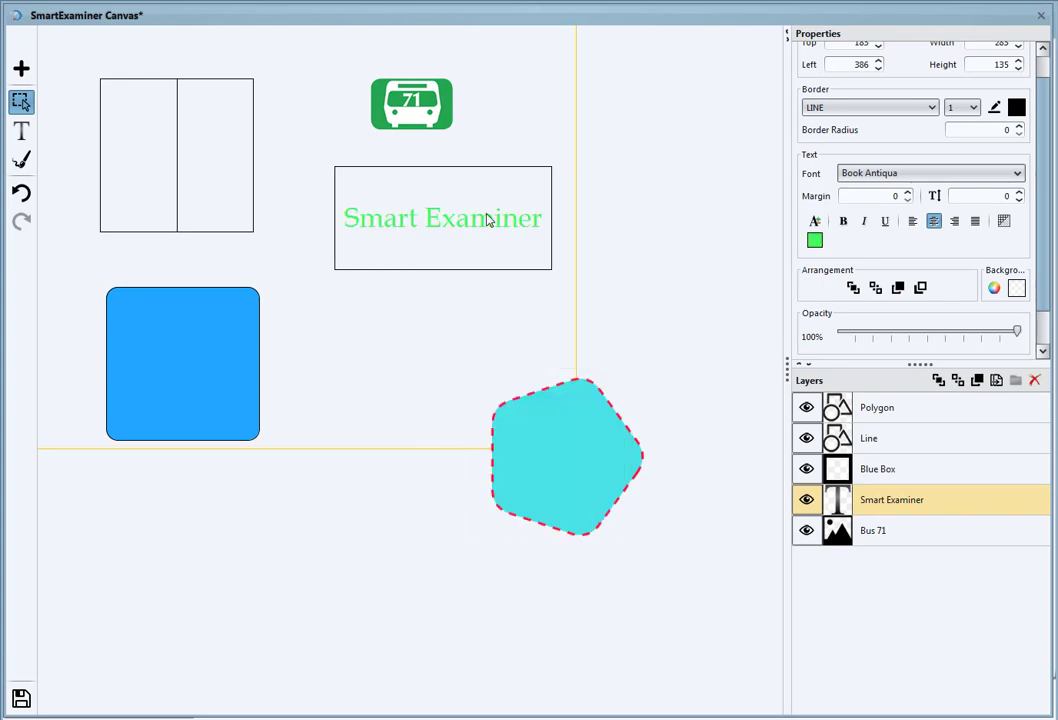
# - Make the Smart Examiner text bold, italic and underlined
pyautogui.click(843, 221)
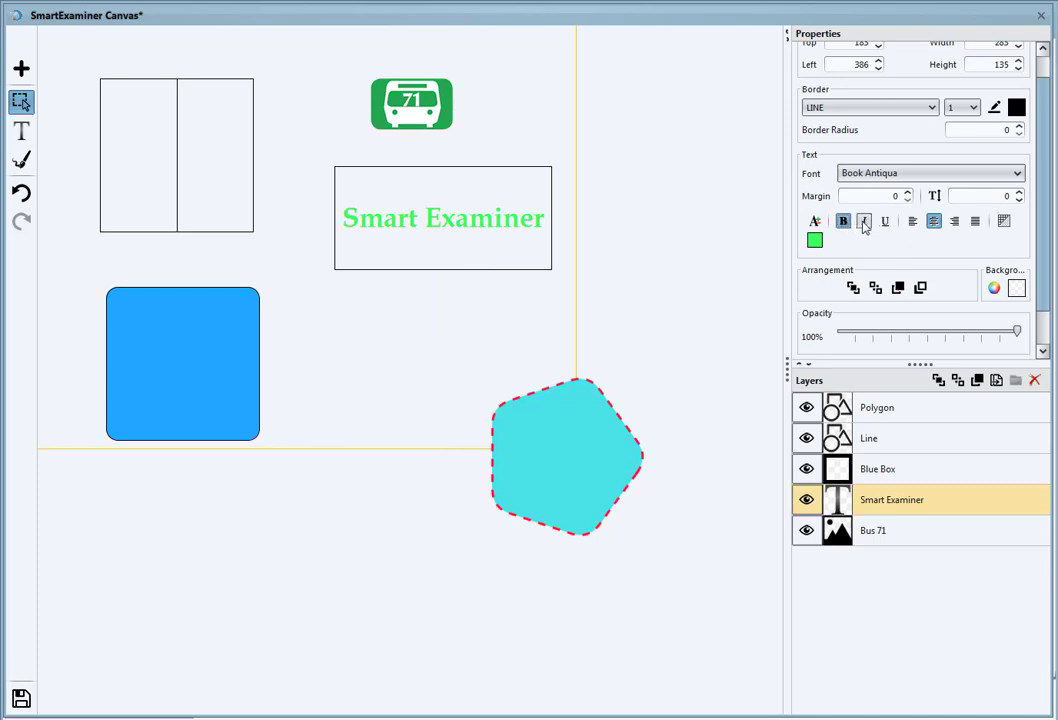
pyautogui.click(865, 221)
pyautogui.click(885, 221)
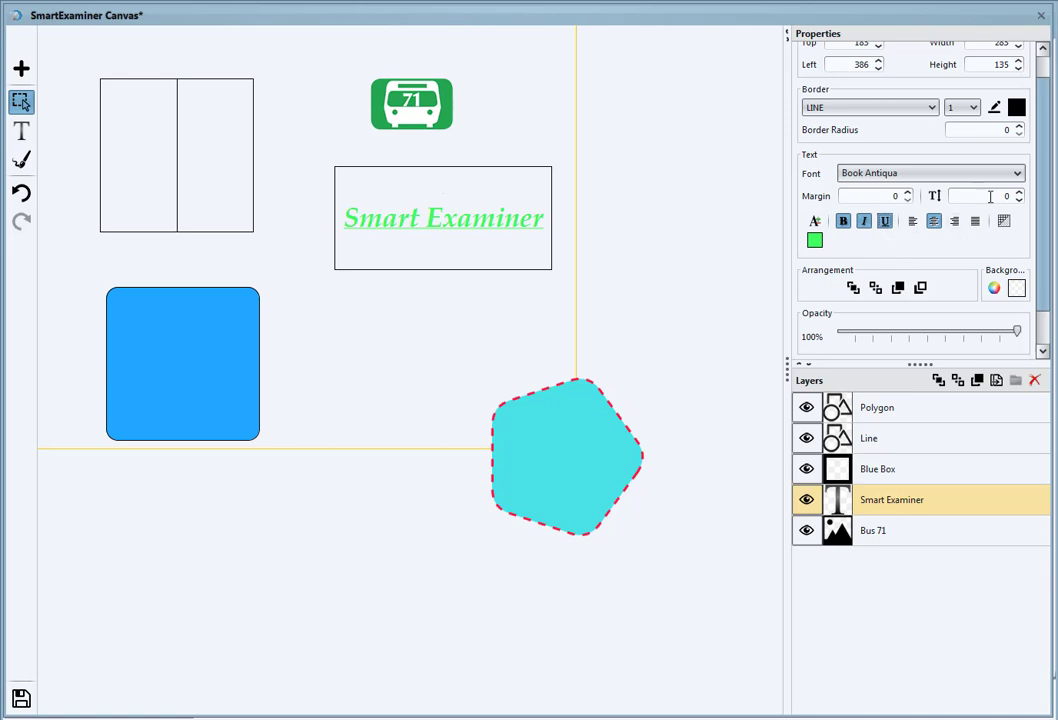
# - Raise the margin of the Smart Examiner text to 6, and return it to 0
pyautogui.click(908, 193)
pyautogui.click(907, 192)
pyautogui.click(907, 192)
pyautogui.click(907, 192)
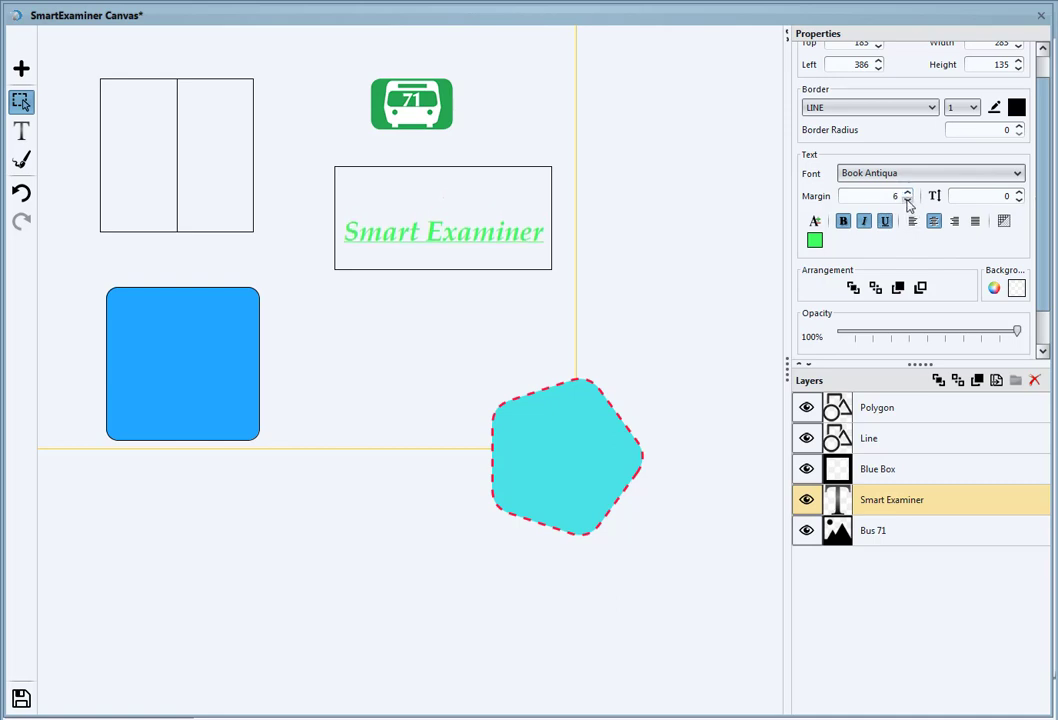
pyautogui.click(907, 200)
pyautogui.click(907, 200)
pyautogui.click(907, 200)
pyautogui.click(907, 200)
pyautogui.click(907, 200)
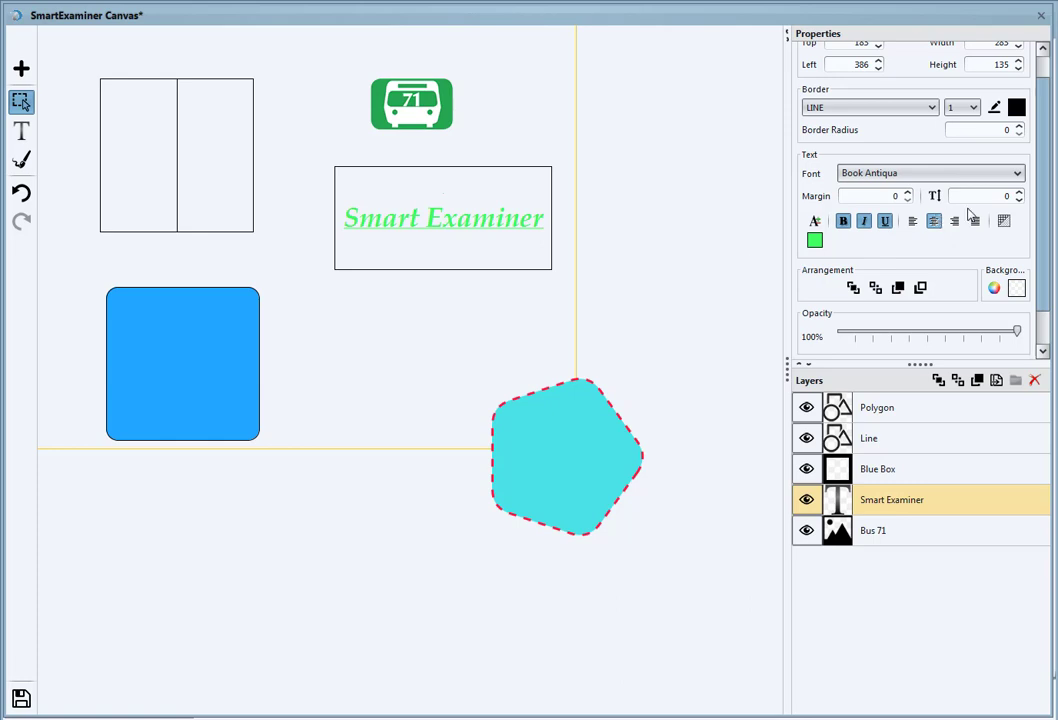
# - Raise the line spacing of the Smart Examiner text to 0.5, and return it to 0
pyautogui.click(1019, 194)
pyautogui.click(1019, 194)
pyautogui.click(1019, 194)
pyautogui.click(1019, 194)
pyautogui.click(1019, 194)
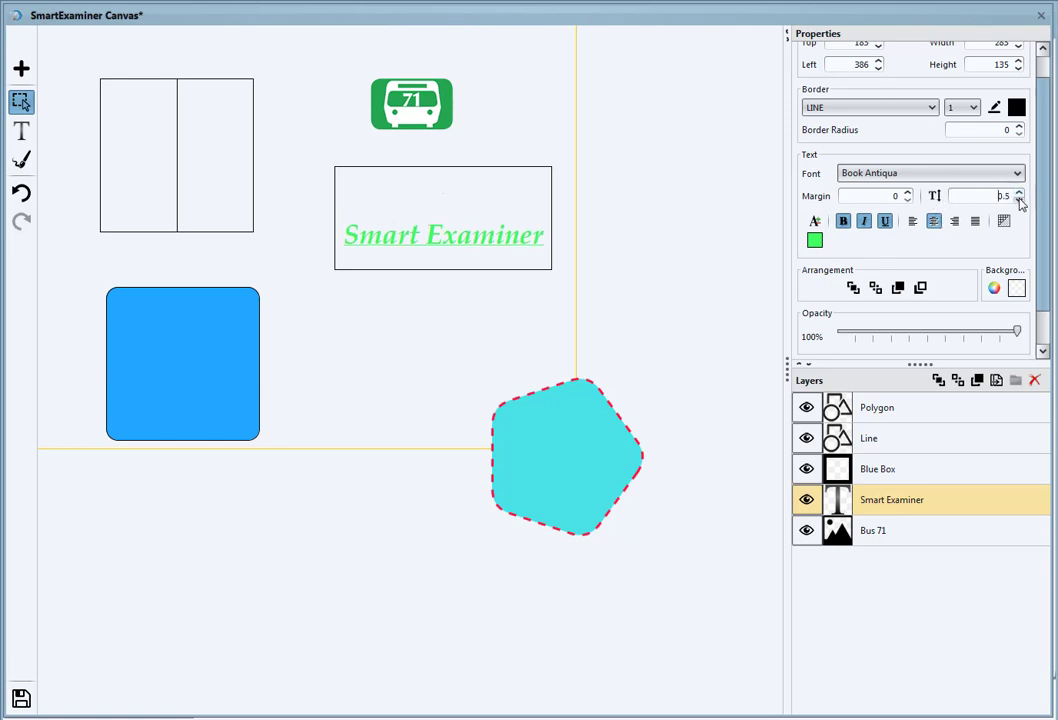
pyautogui.click(1019, 199)
pyautogui.click(1019, 199)
pyautogui.click(1019, 199)
pyautogui.click(1019, 199)
pyautogui.click(1019, 199)
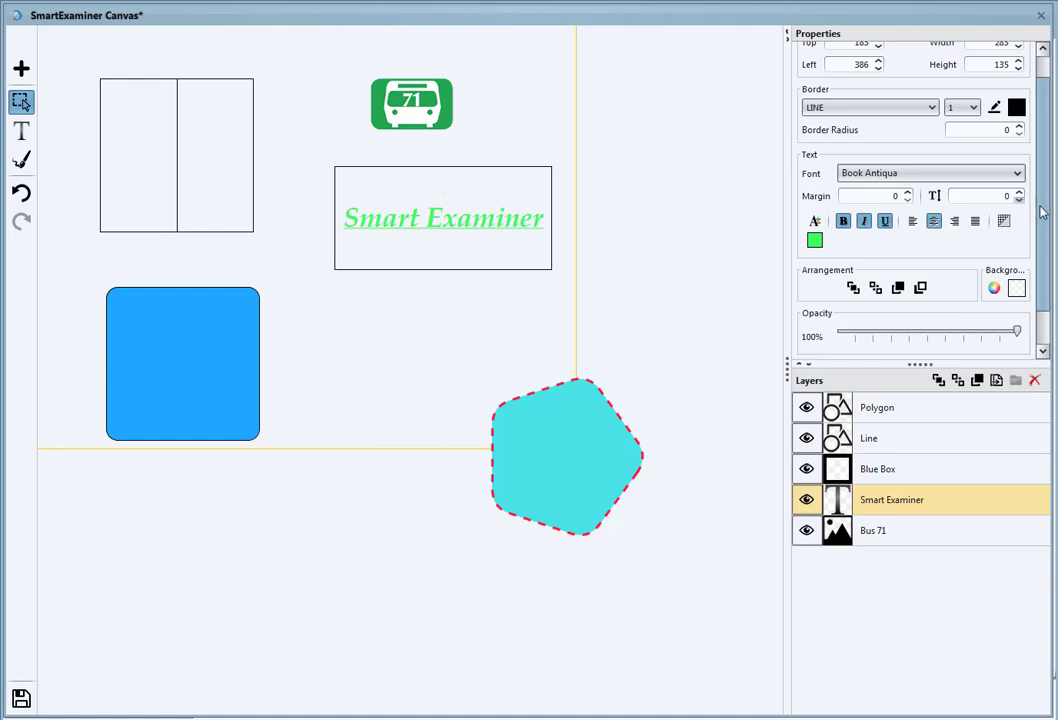
# - Duplicate the Smart Examiner layer and arrange the two boxes side by side, with the copy at about Top 180, Left 655
pyautogui.moveTo(1043, 205); pyautogui.dragTo(1043, 254)
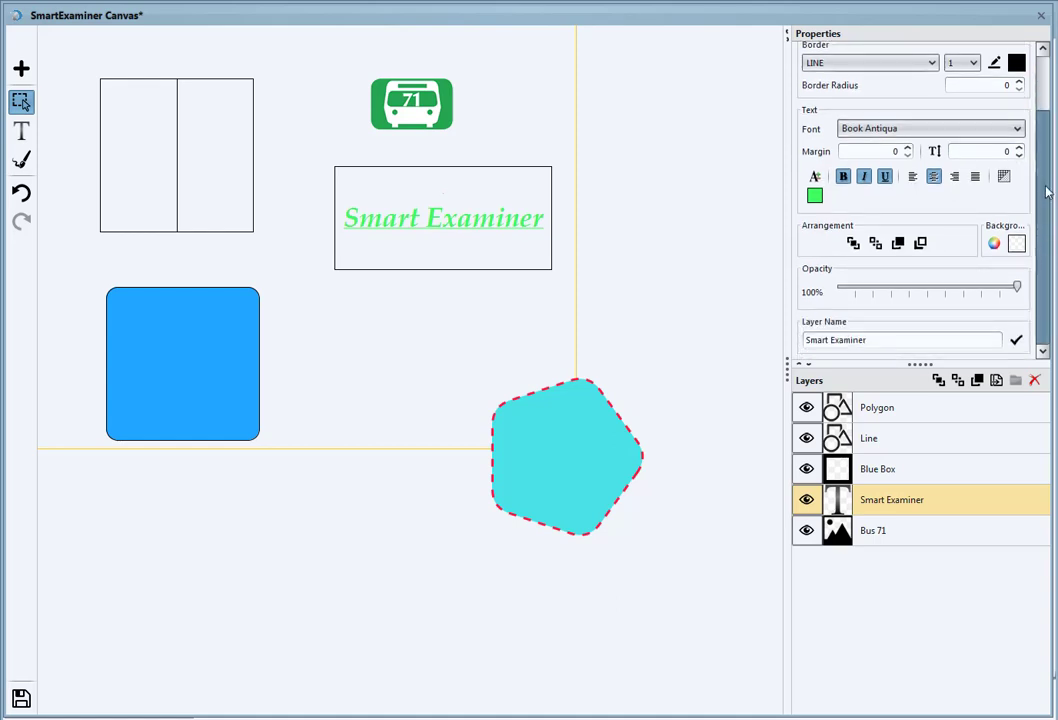
pyautogui.scroll(2, 1047, 185)
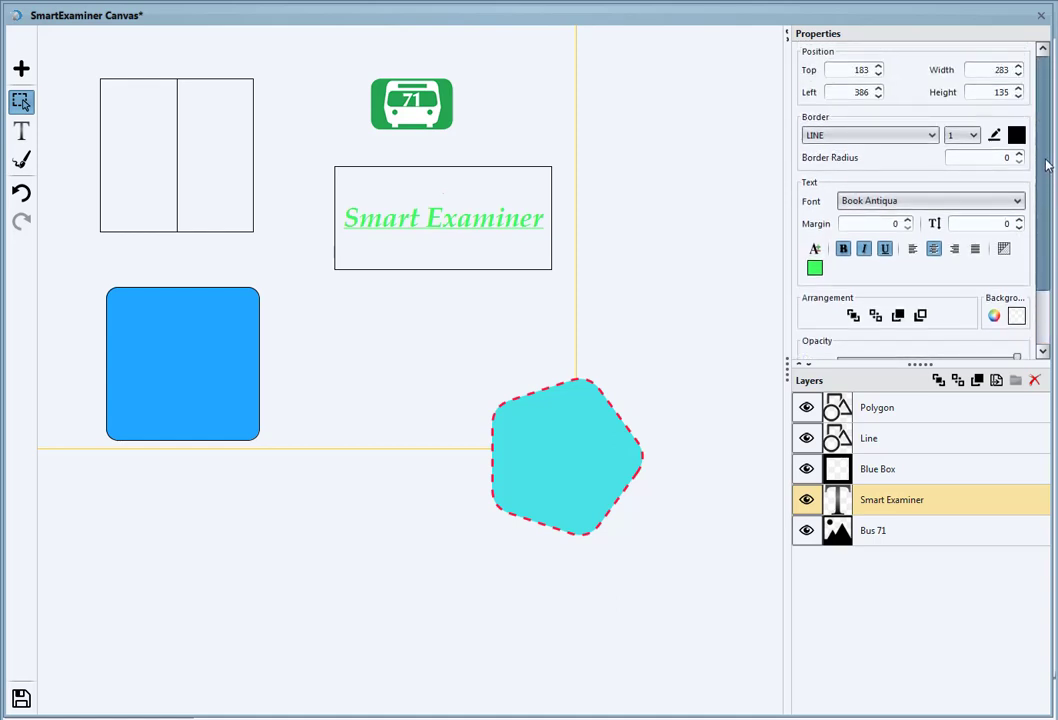
pyautogui.click(996, 381)
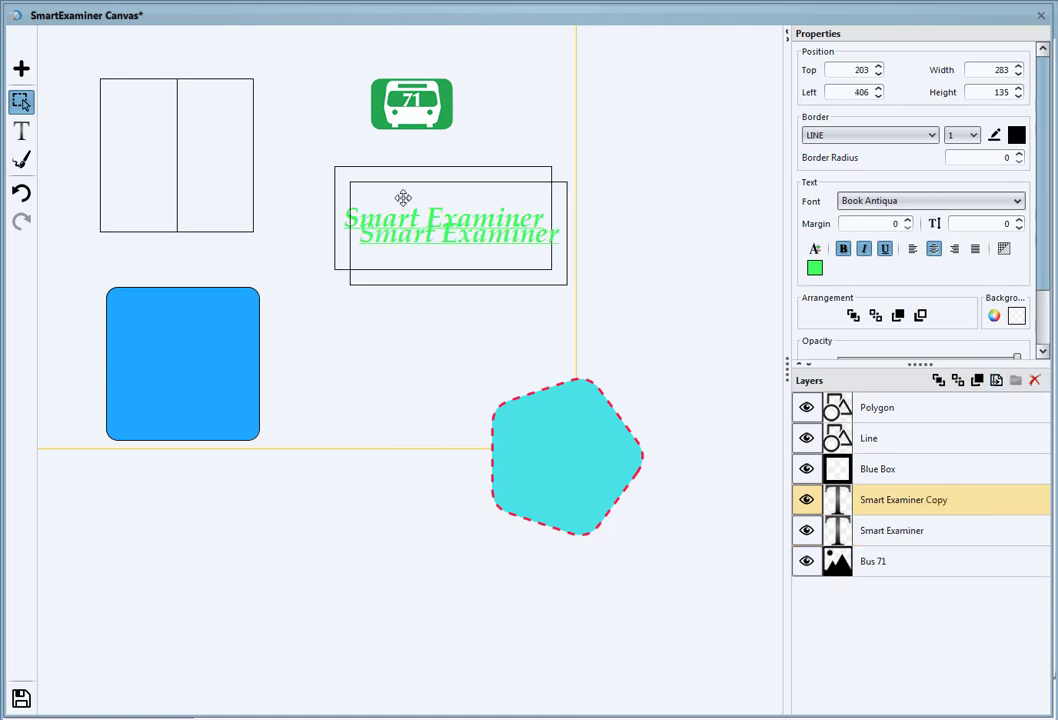
pyautogui.moveTo(403, 198); pyautogui.dragTo(616, 195)
pyautogui.moveTo(470, 213); pyautogui.dragTo(418, 203)
pyautogui.moveTo(645, 222); pyautogui.dragTo(628, 203)
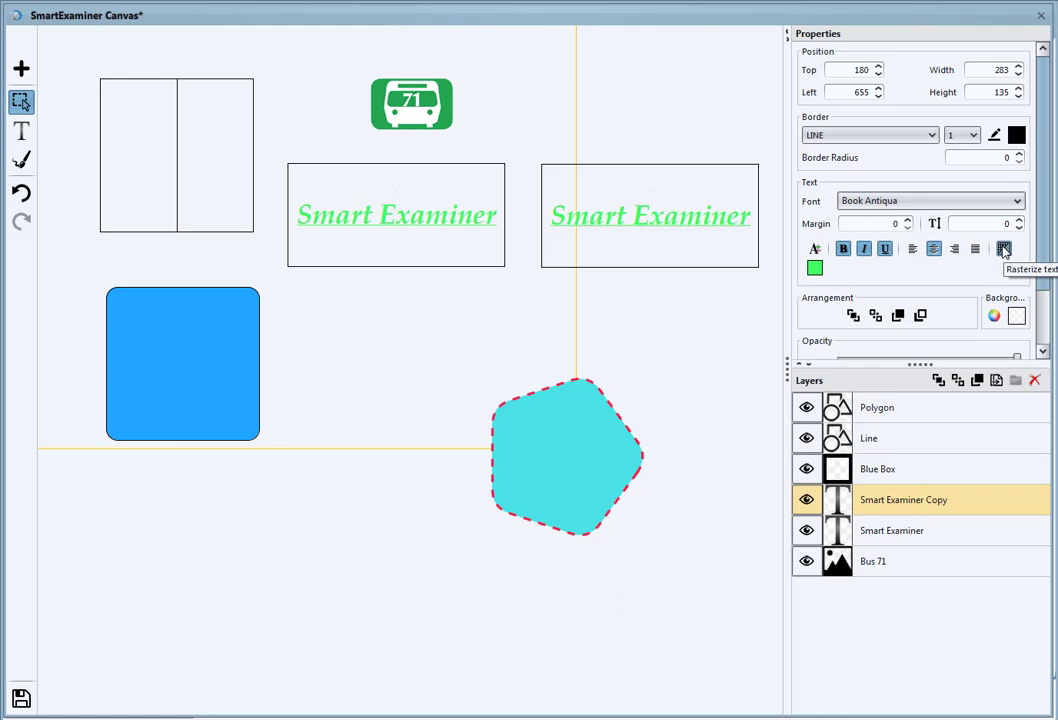
# - Set the border of the Smart Examiner copy to NONE and rasterize its text into an image
pyautogui.click(846, 138)
pyautogui.click(826, 153)
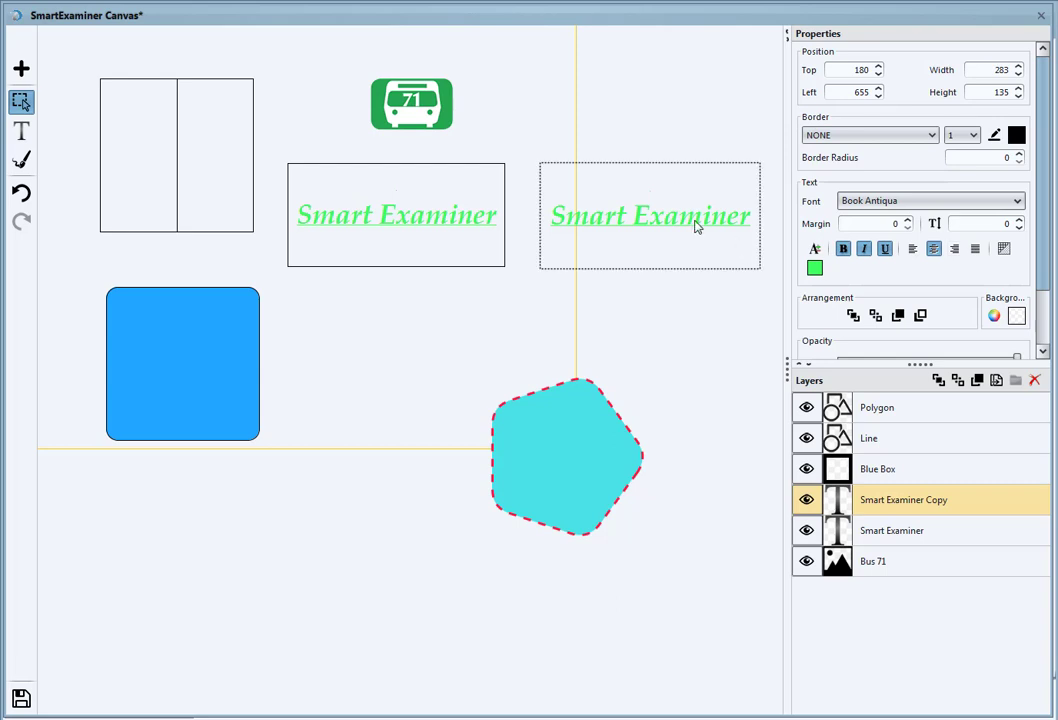
pyautogui.click(1004, 250)
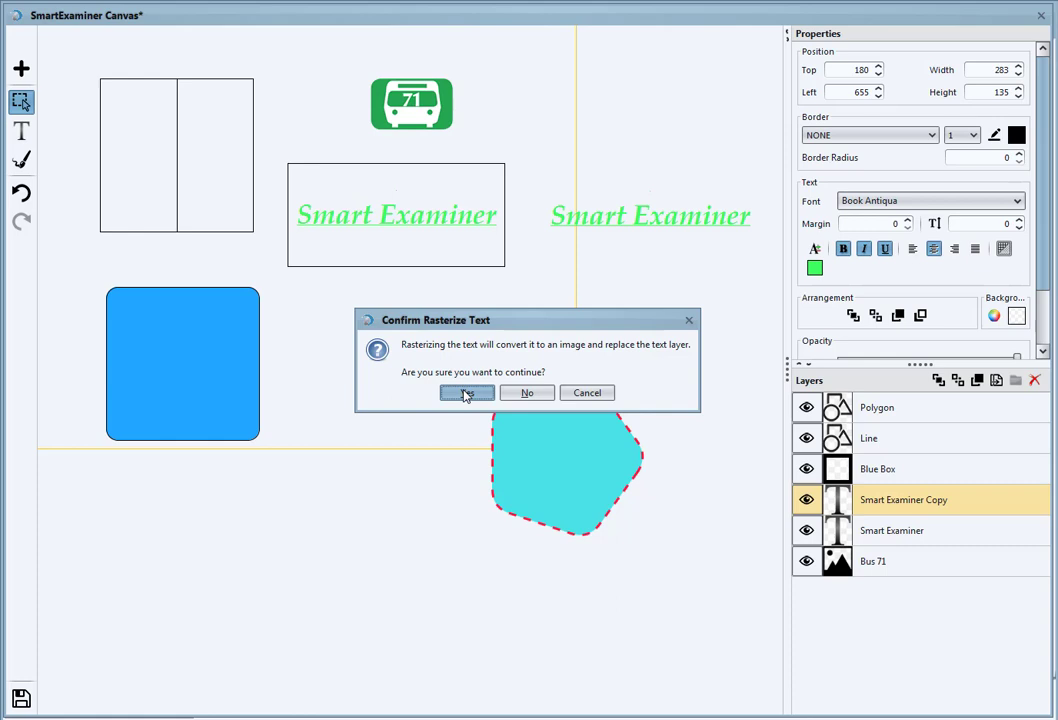
pyautogui.moveTo(548, 319); pyautogui.dragTo(535, 344)
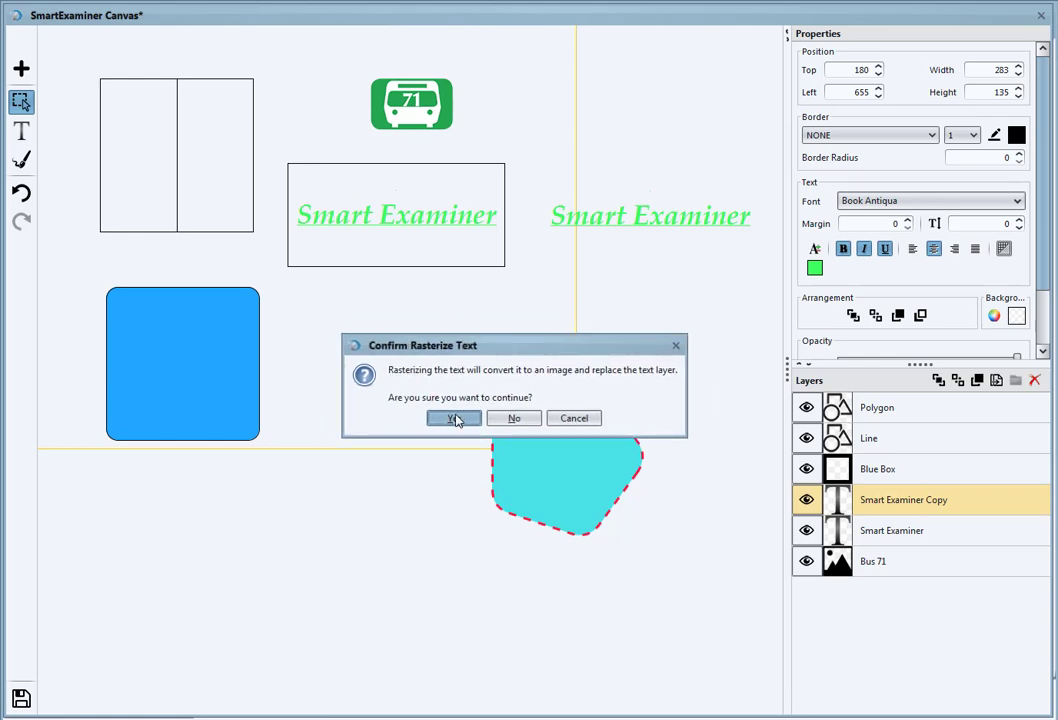
pyautogui.click(455, 421)
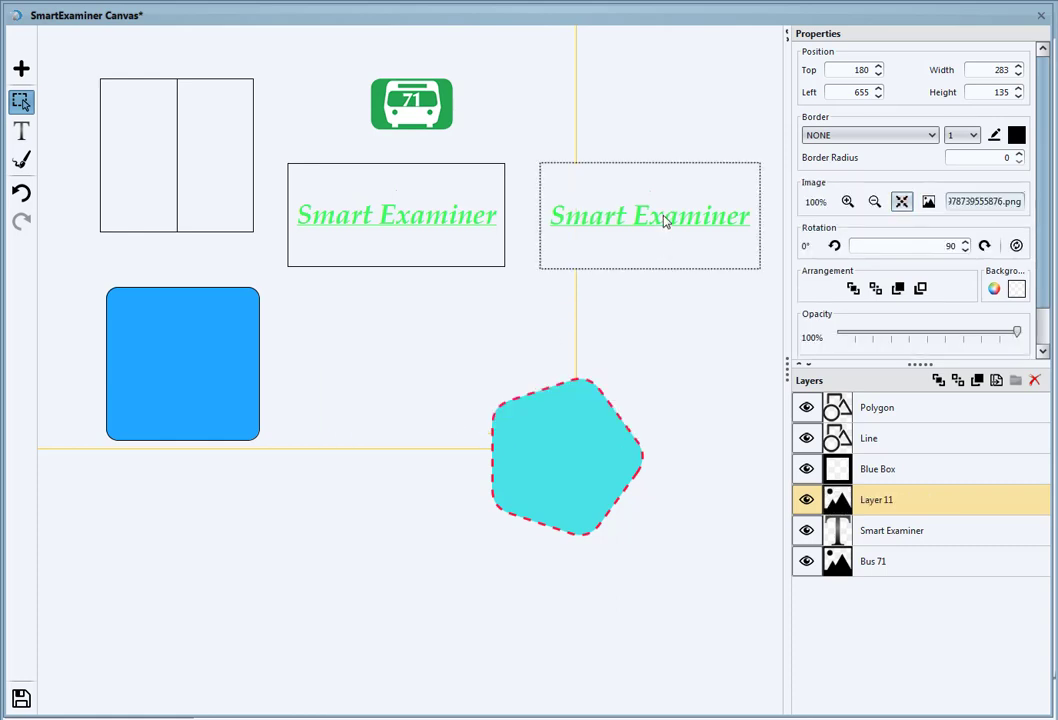
# - Move the rasterized text image to about Top 117, Left 651, and the polygon to about Top 332, Left 346
pyautogui.moveTo(666, 220)
pyautogui.mouseDown()
pyautogui.moveTo(674, 214)
pyautogui.moveTo(661, 210)
pyautogui.mouseUp()
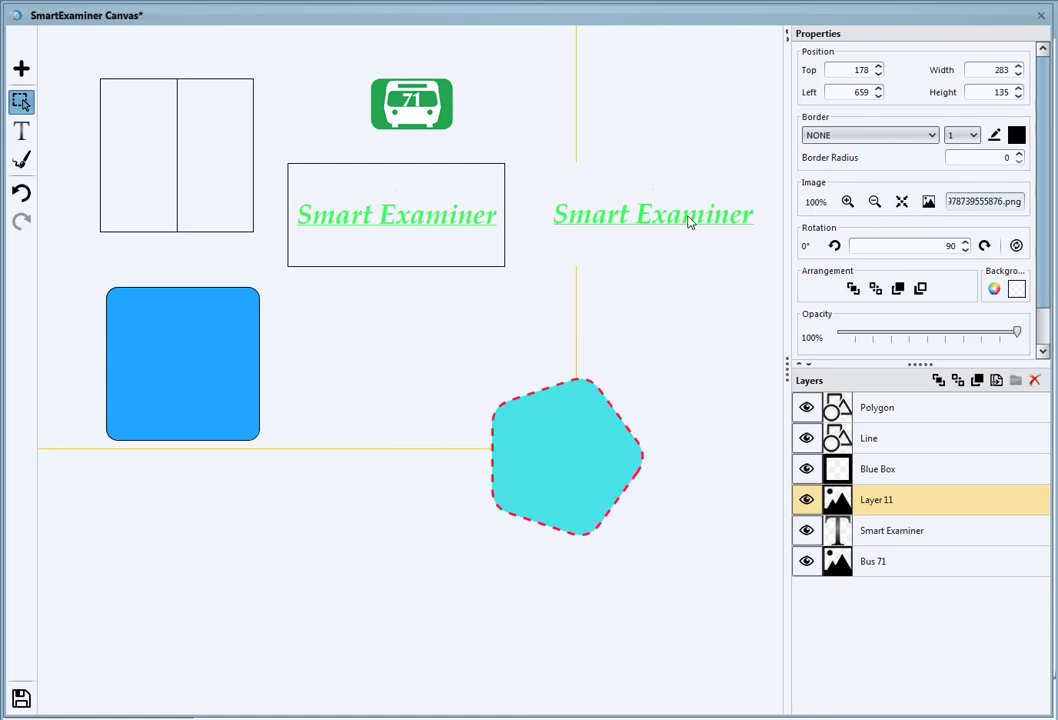
pyautogui.moveTo(654, 208); pyautogui.dragTo(644, 147)
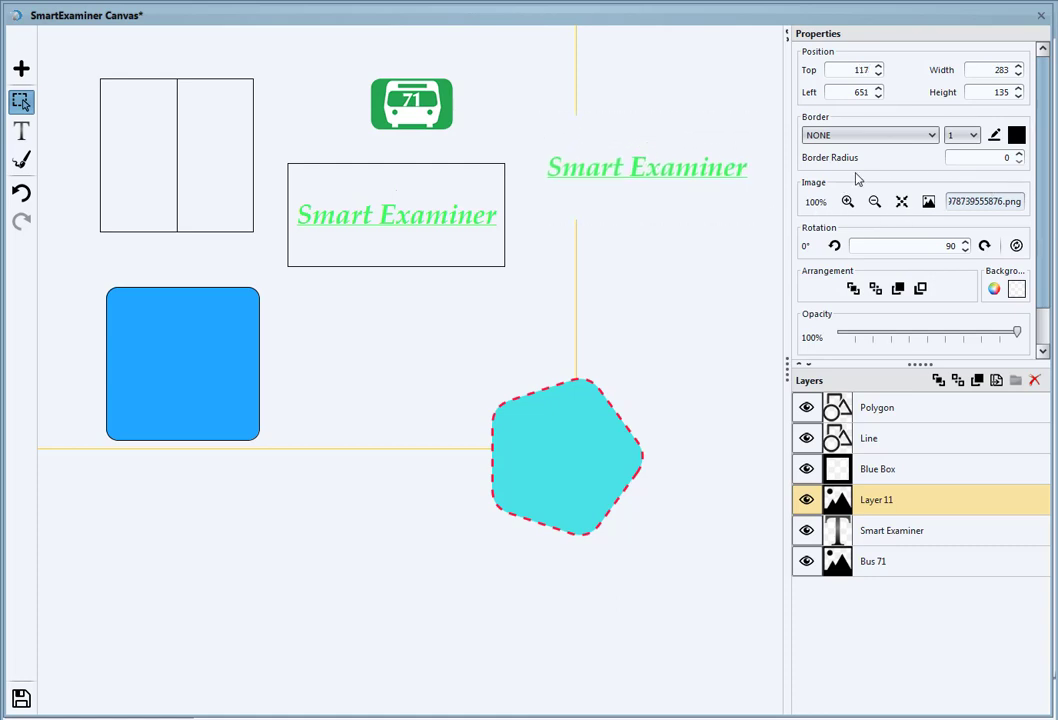
pyautogui.scroll(-2, 857, 177)
pyautogui.moveTo(1043, 200); pyautogui.dragTo(1040, 166)
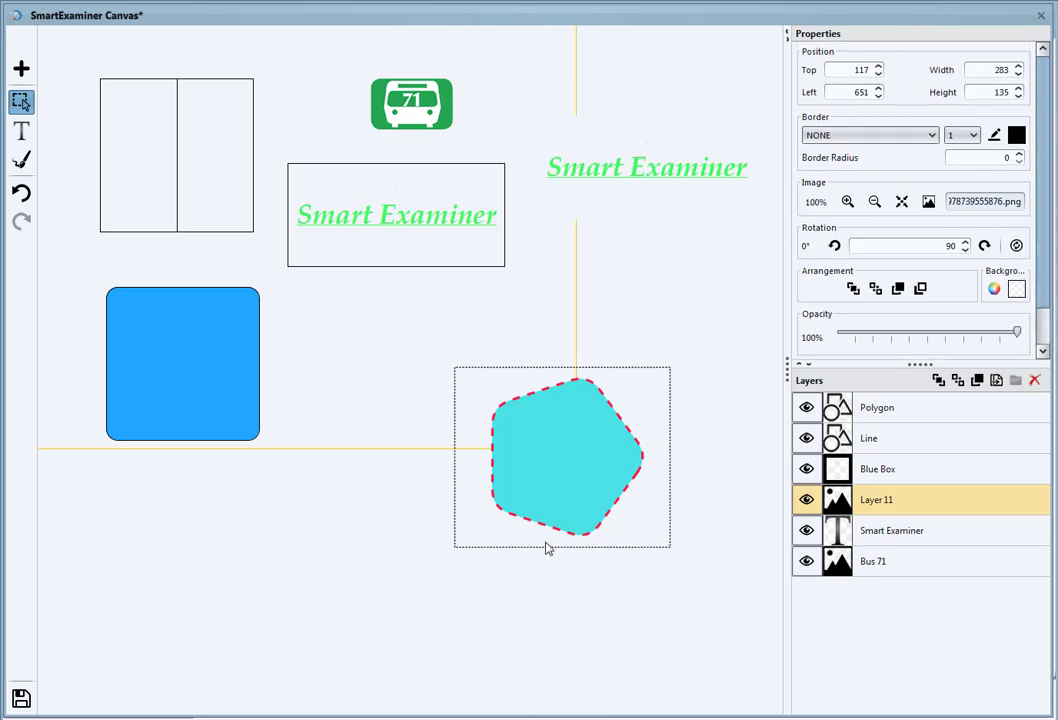
pyautogui.moveTo(561, 486); pyautogui.dragTo(410, 396)
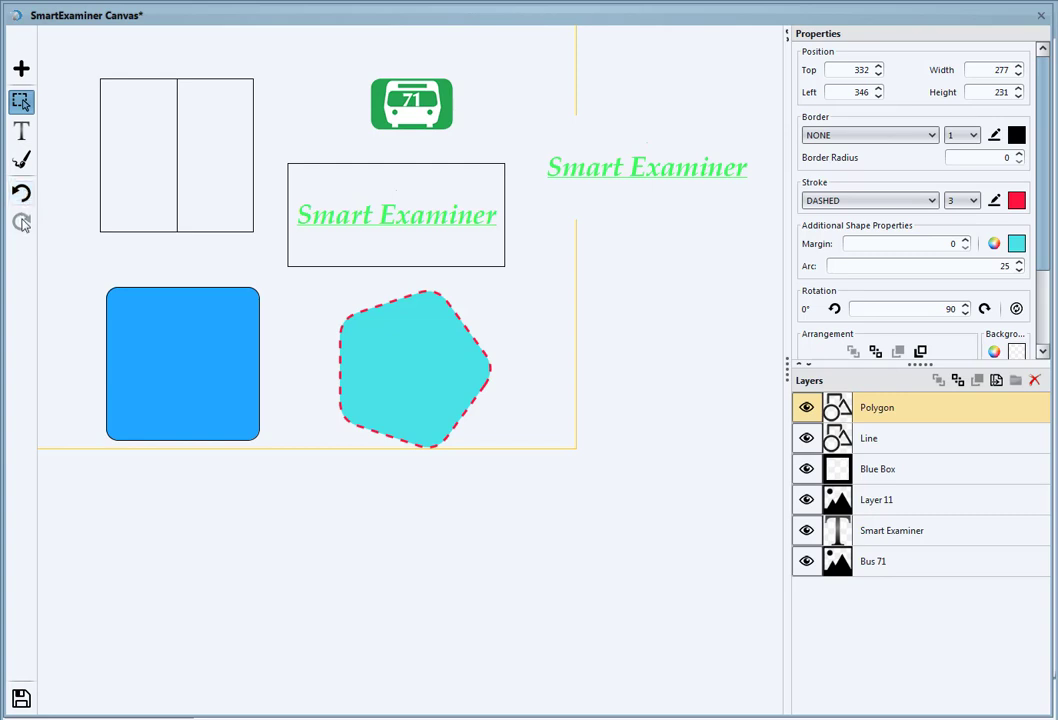
# - Draw a closed shape with straight segments around the bus image and the space beside it, about 219 wide by 85 high
pyautogui.click(22, 161)
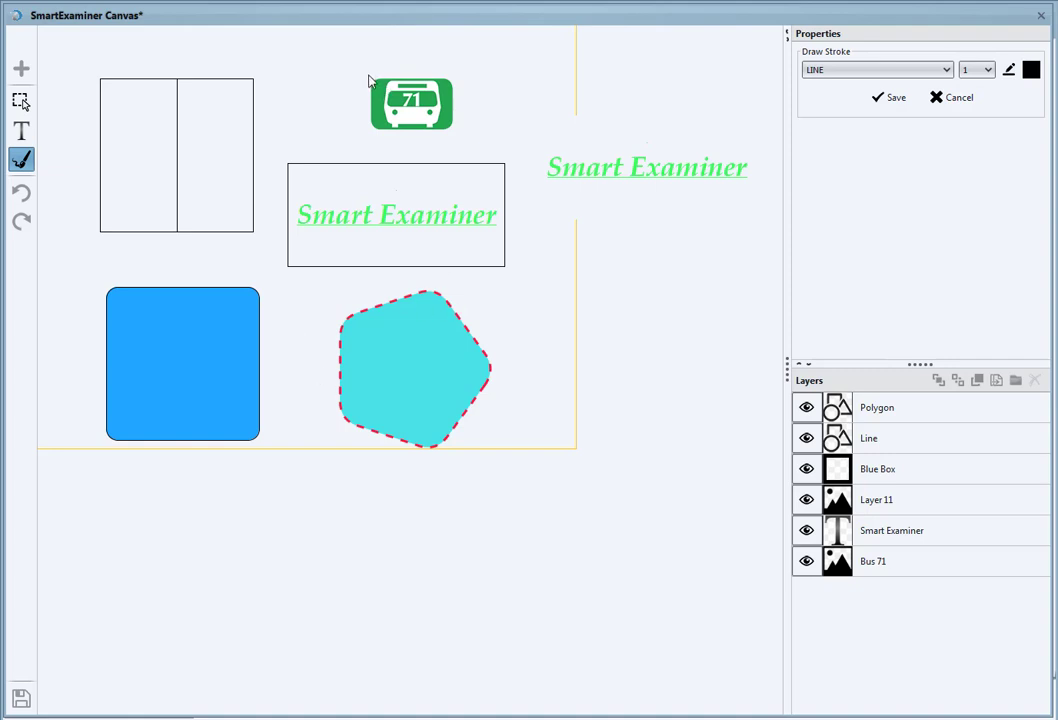
pyautogui.moveTo(368, 73)
pyautogui.mouseDown()
pyautogui.moveTo(454, 73)
pyautogui.moveTo(459, 132)
pyautogui.moveTo(297, 139)
pyautogui.mouseUp()
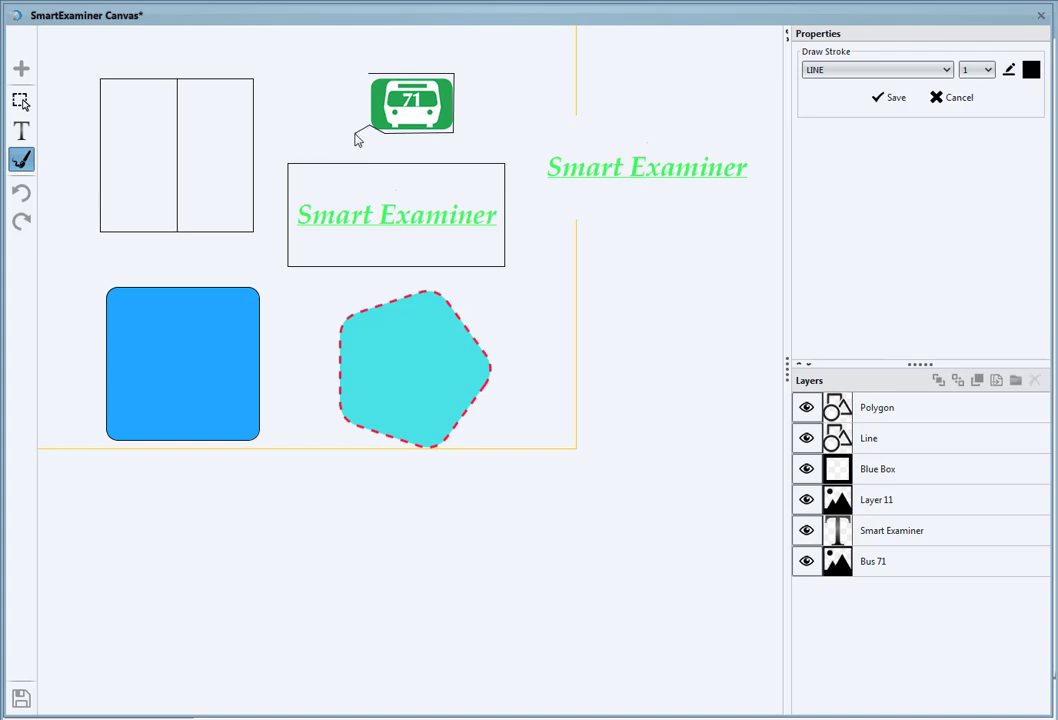
pyautogui.click(355, 133)
pyautogui.click(287, 135)
pyautogui.click(288, 73)
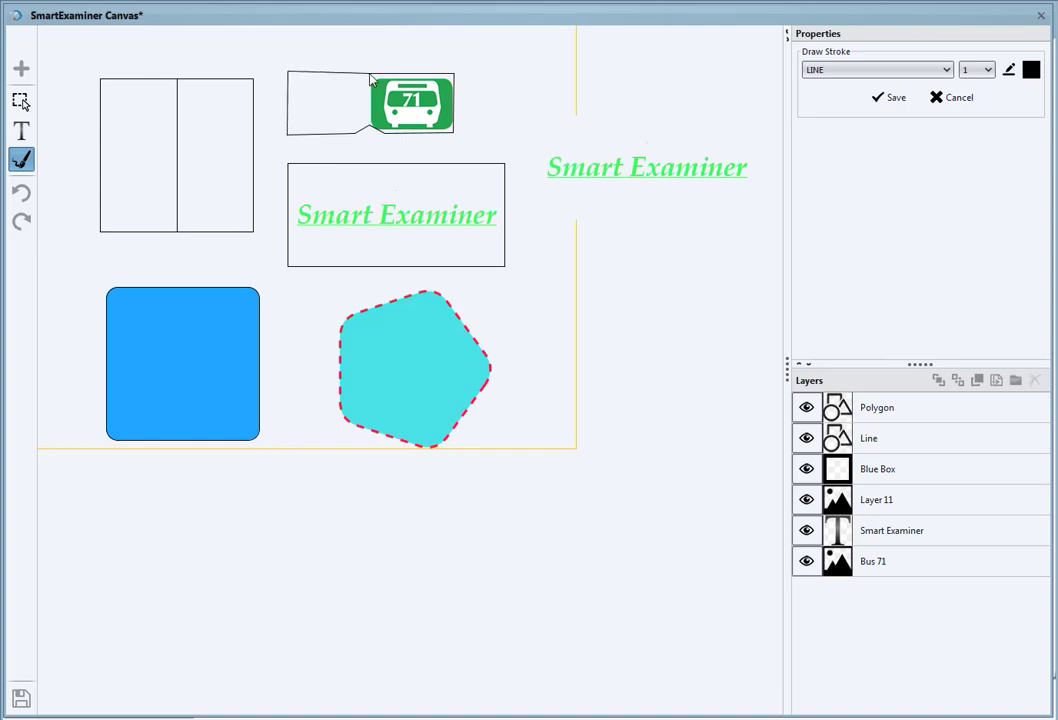
pyautogui.click(370, 80)
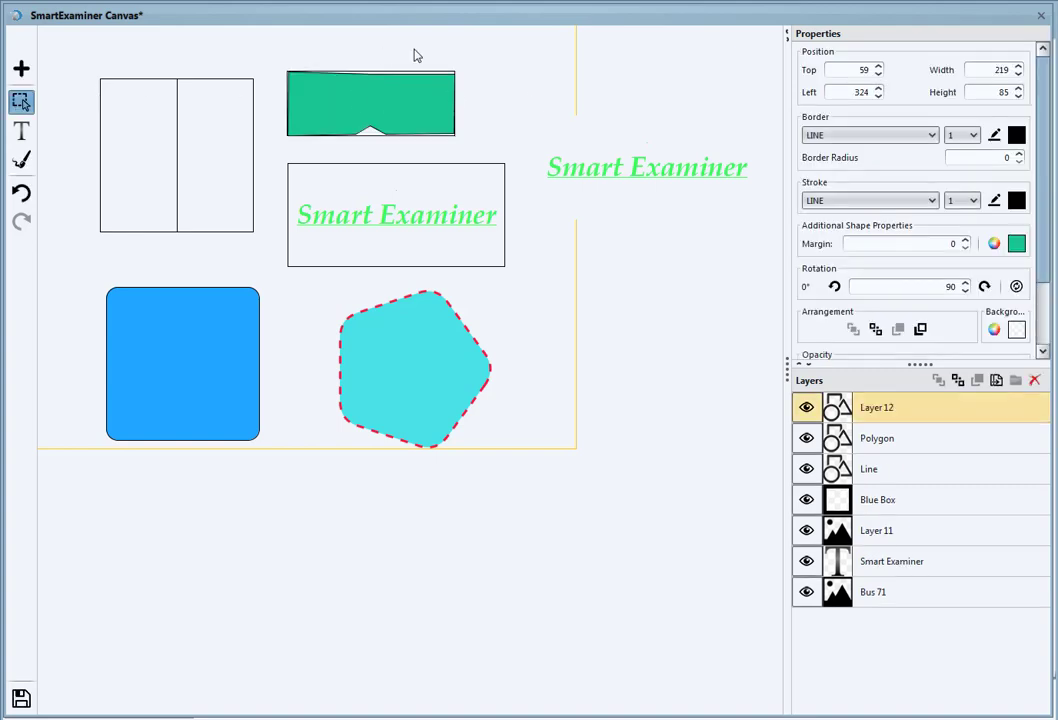
# - Move the green custom shape below the rasterized text to about Top 323, Left 688, and set its border to NONE
pyautogui.moveTo(383, 94); pyautogui.dragTo(654, 332)
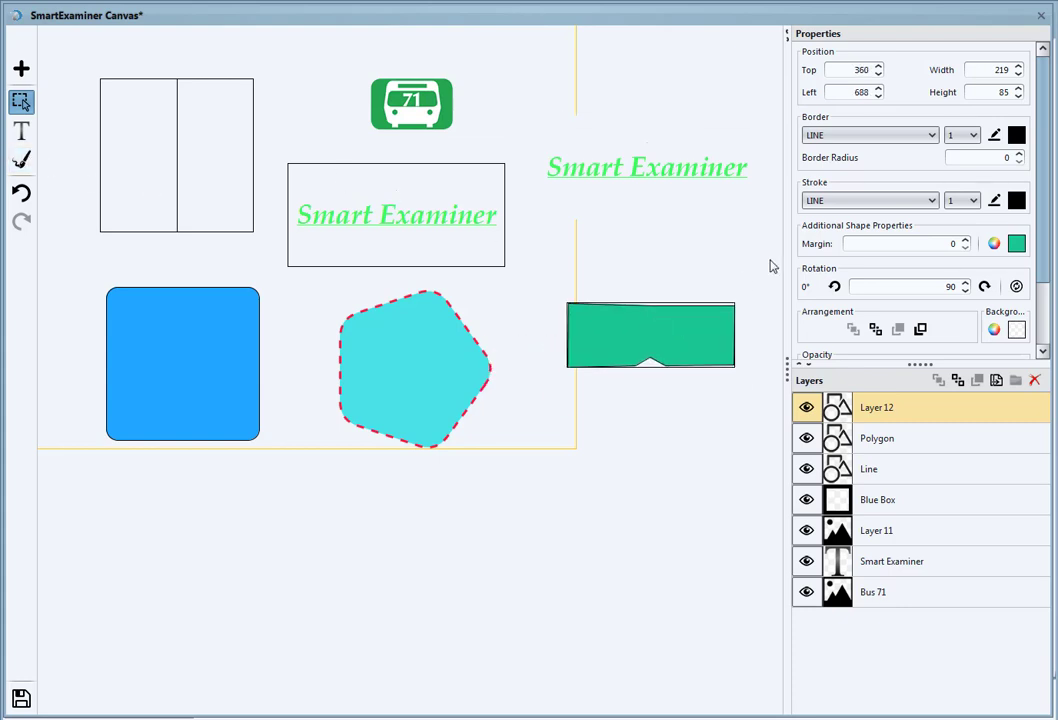
pyautogui.click(852, 136)
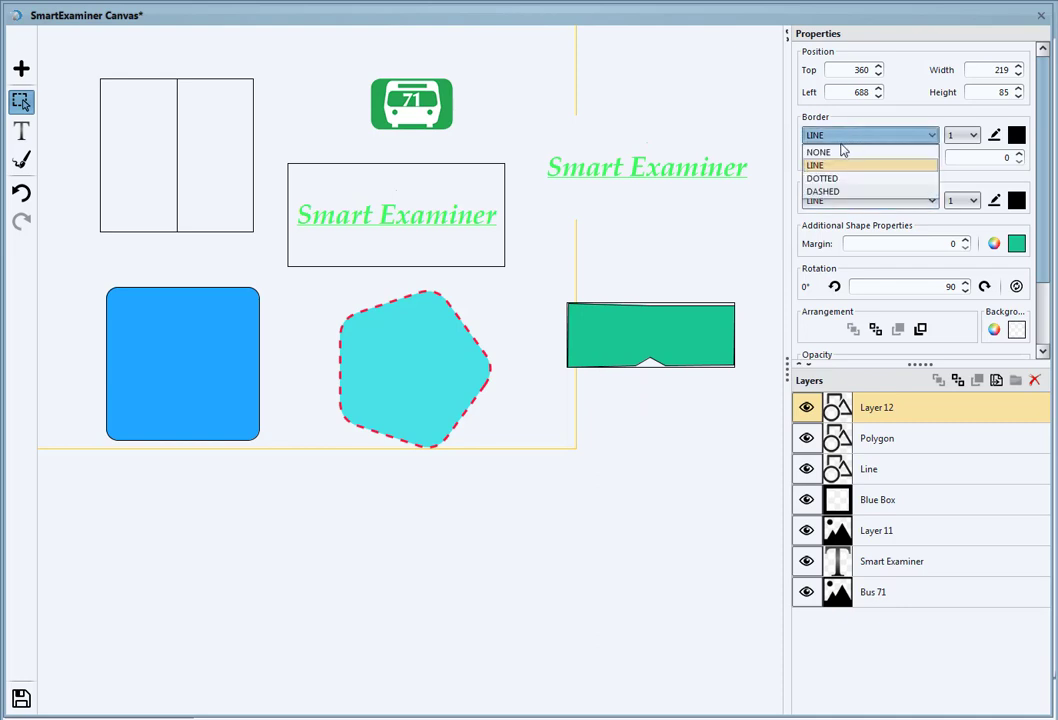
pyautogui.click(836, 152)
pyautogui.moveTo(677, 343); pyautogui.dragTo(675, 306)
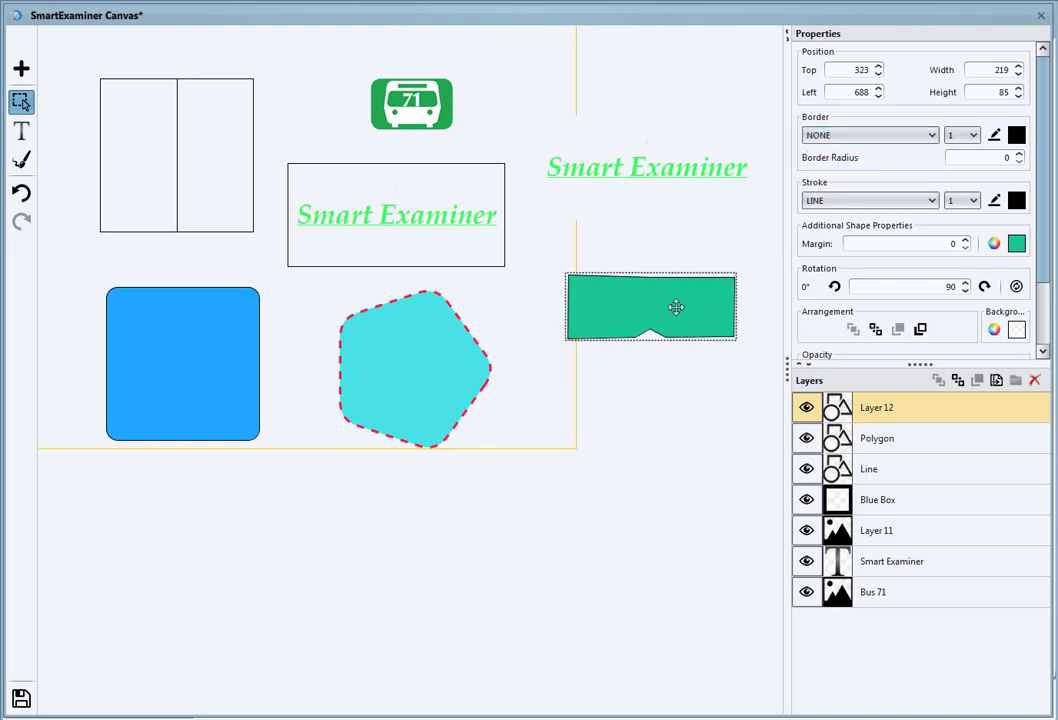
# - Set the green custom shape's stroke style to DASHED
pyautogui.click(855, 201)
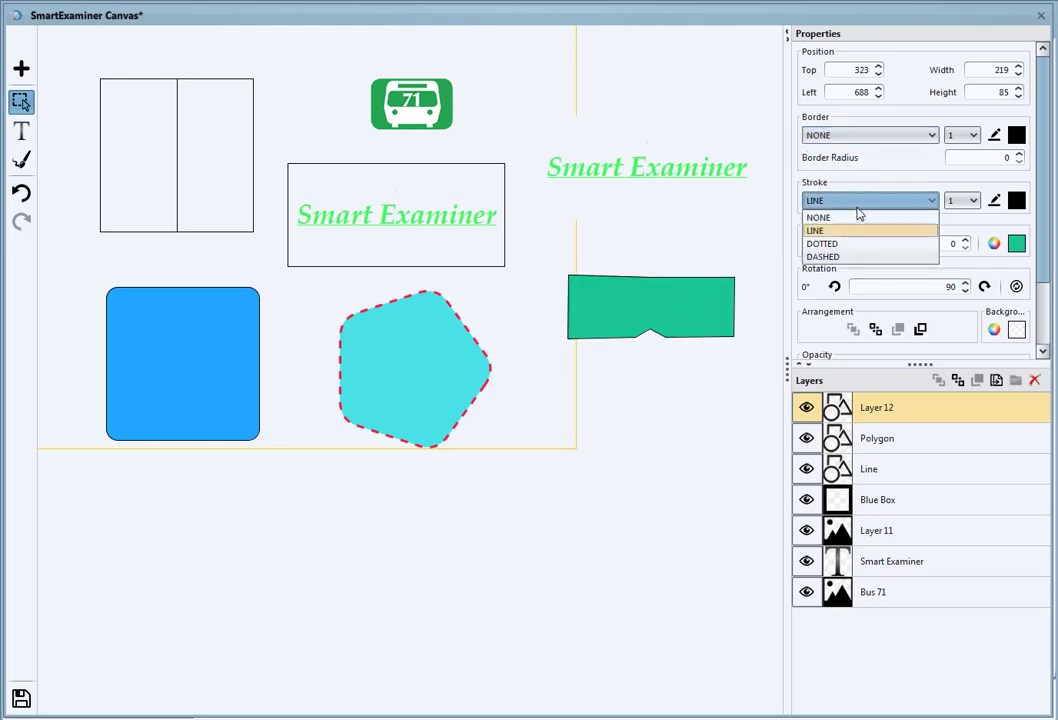
pyautogui.click(855, 183)
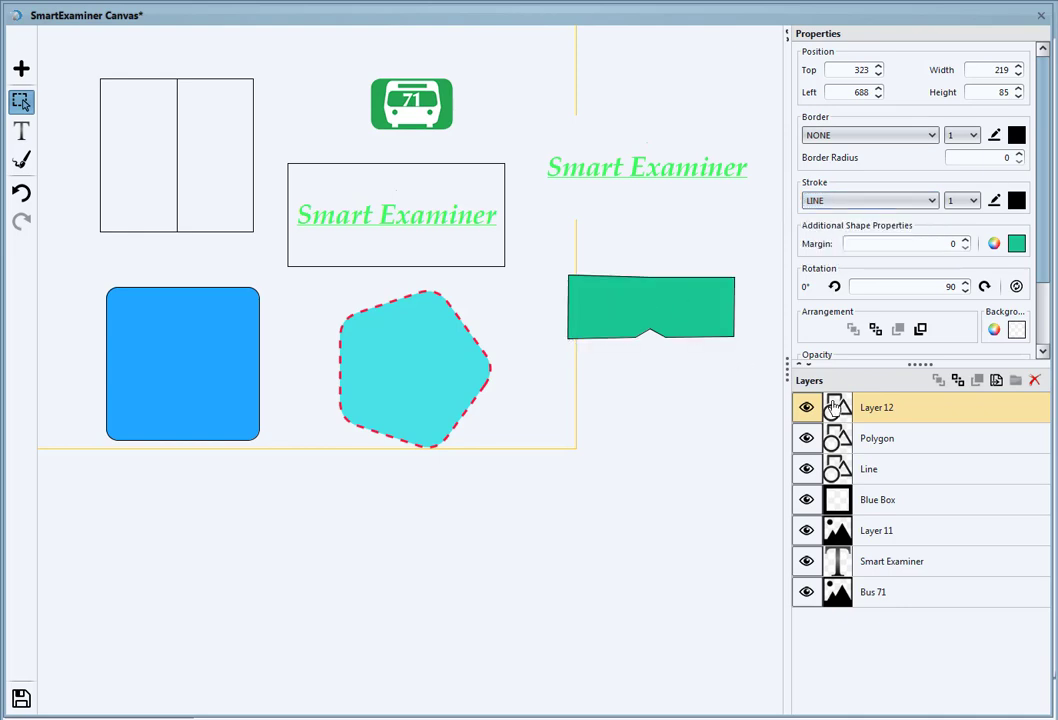
pyautogui.click(847, 199)
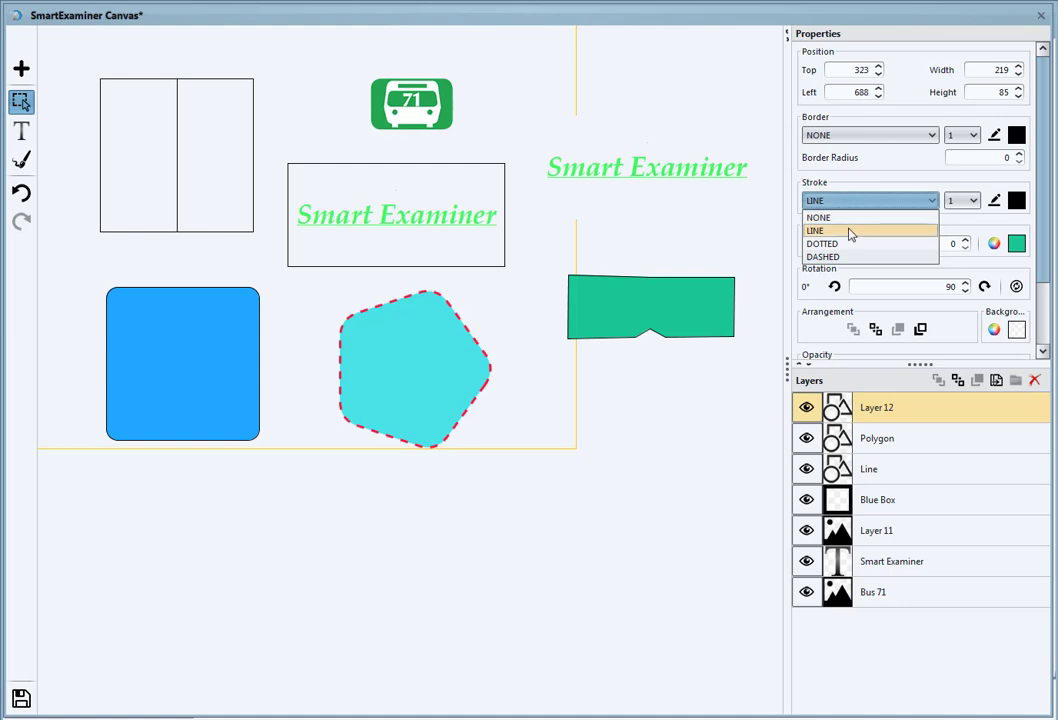
pyautogui.click(838, 258)
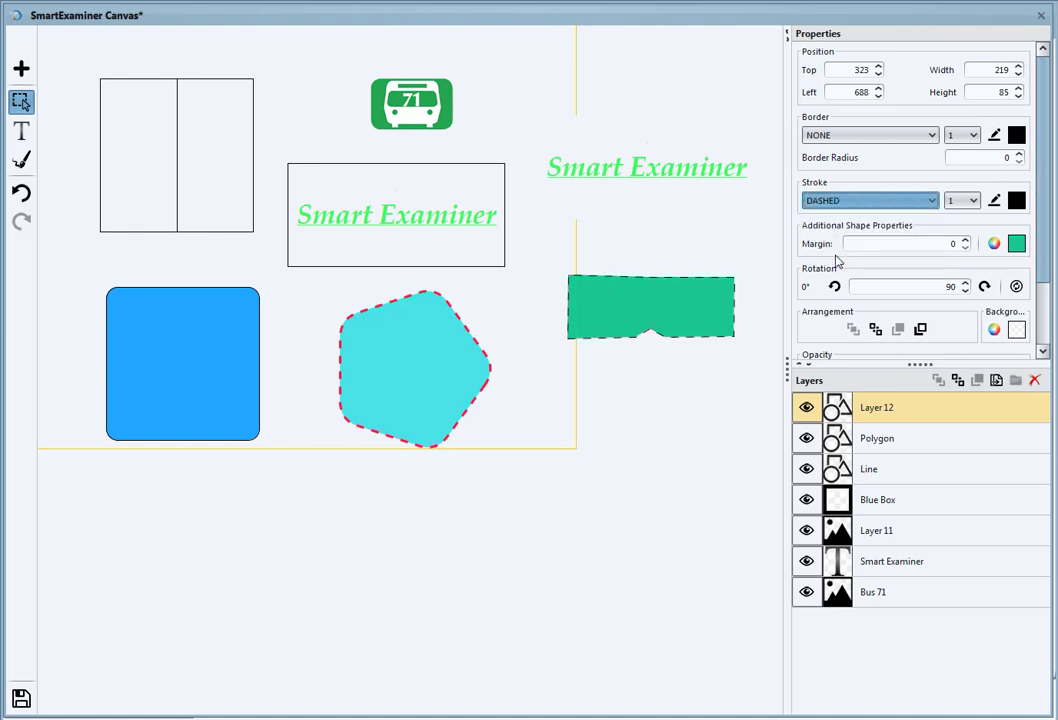
# - Set the green custom shape's stroke style to NONE
pyautogui.click(909, 203)
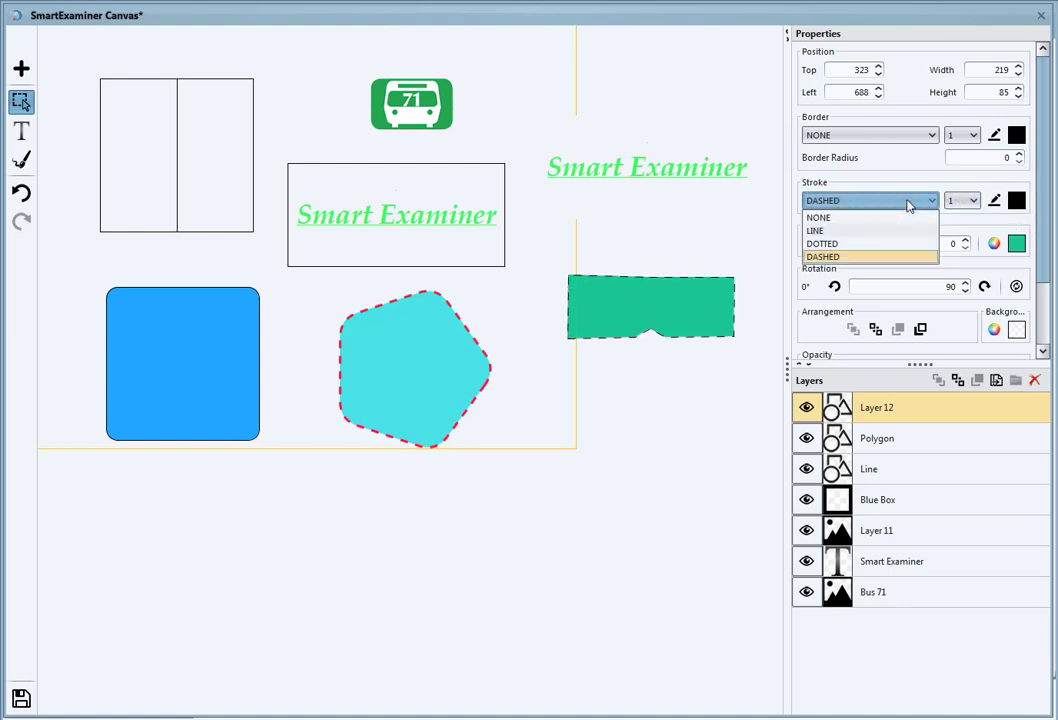
pyautogui.click(866, 220)
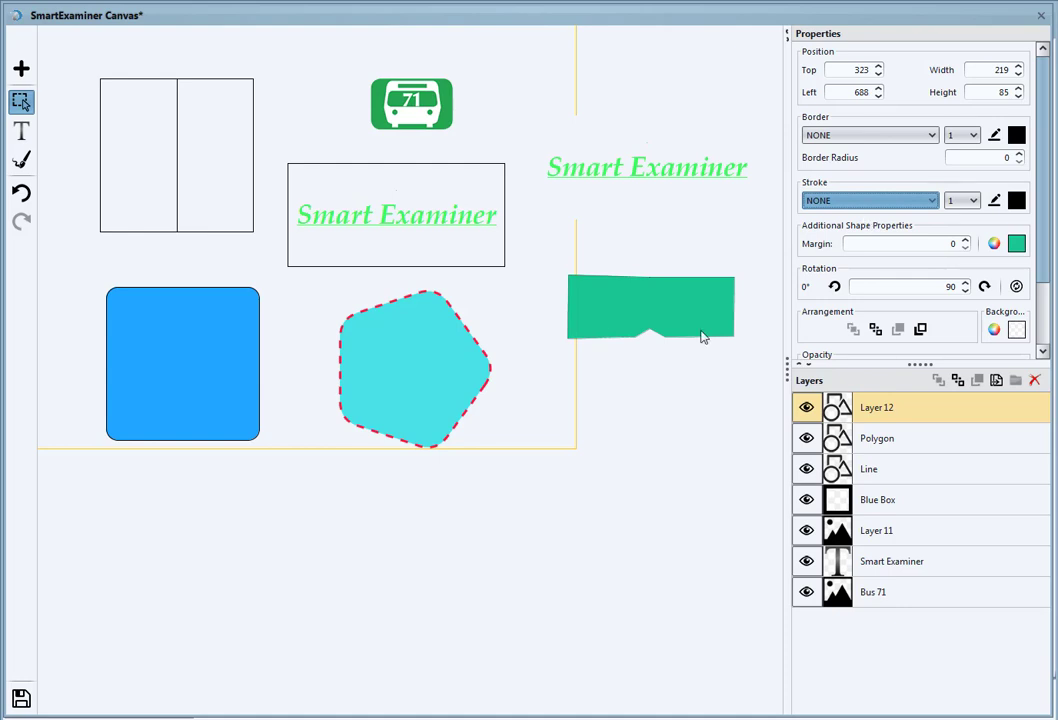
pyautogui.click(860, 204)
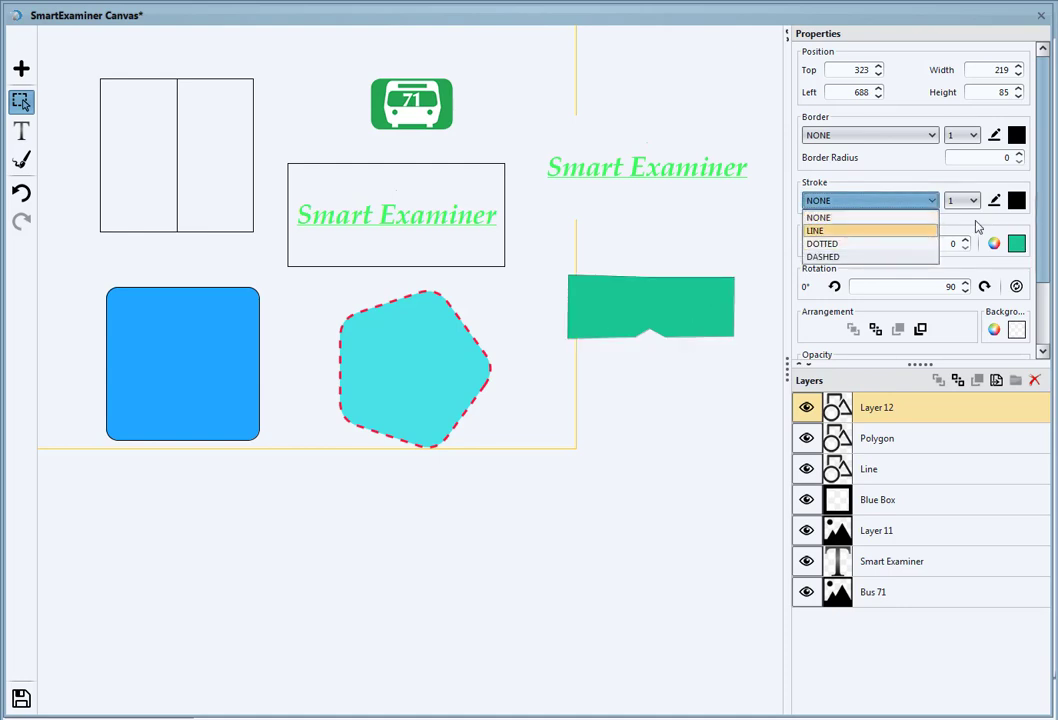
# - Change the custom shape's fill color to yellow-green and move the shape up to about Top 300, Left 688
pyautogui.click(1018, 246)
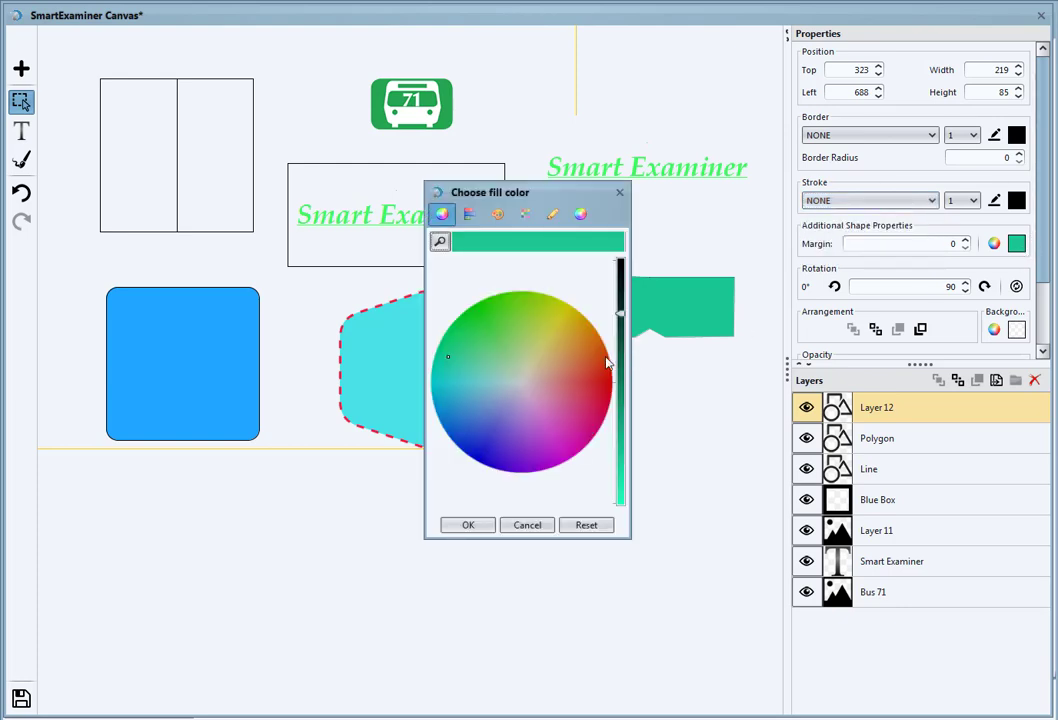
pyautogui.click(550, 326)
pyautogui.click(470, 525)
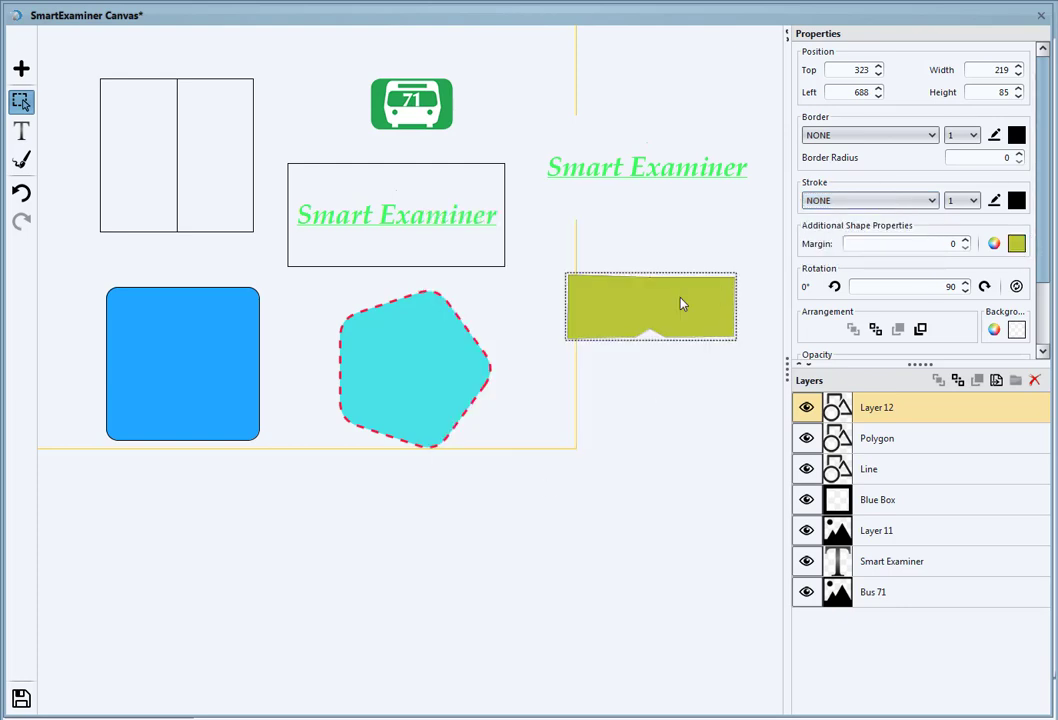
pyautogui.moveTo(683, 302); pyautogui.dragTo(647, 285)
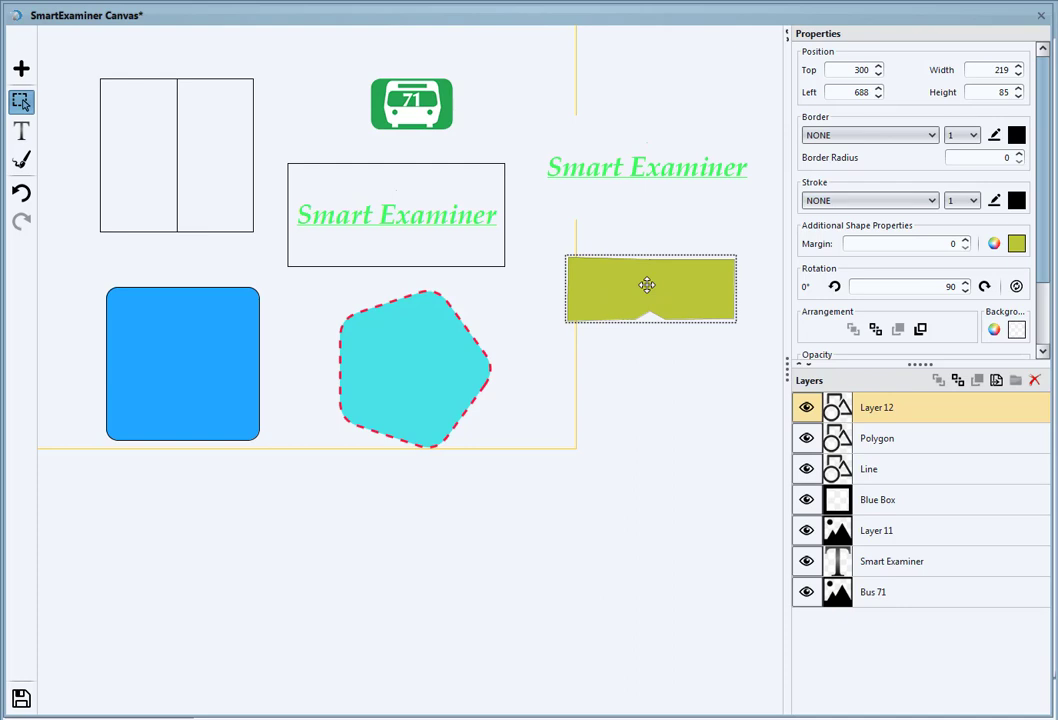
pyautogui.click(607, 250)
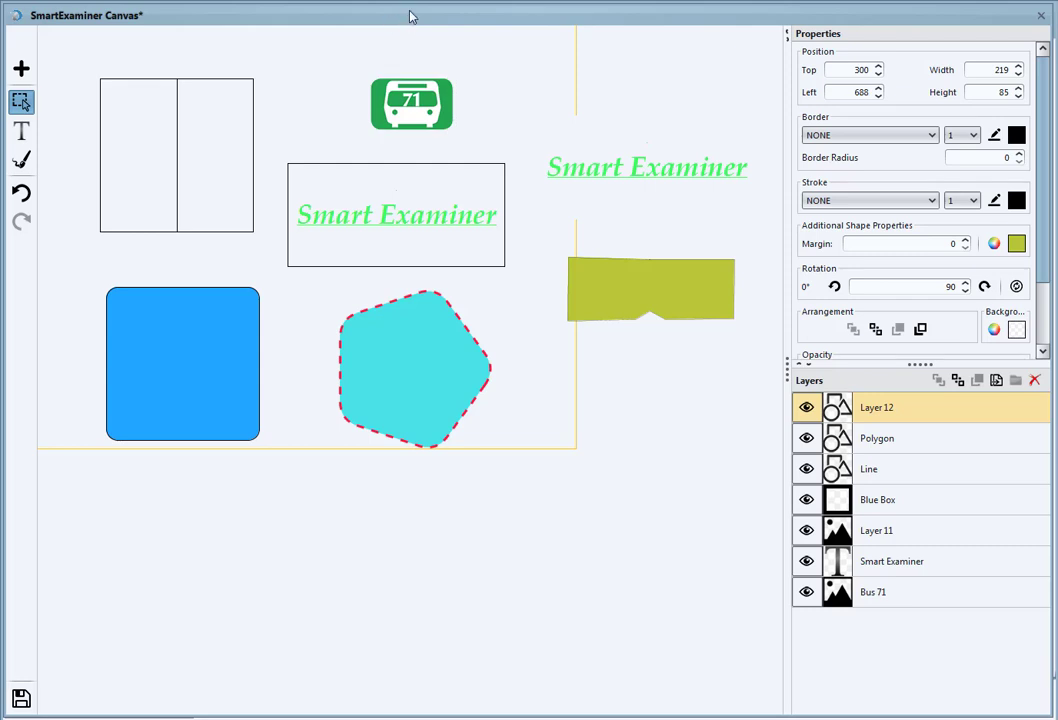